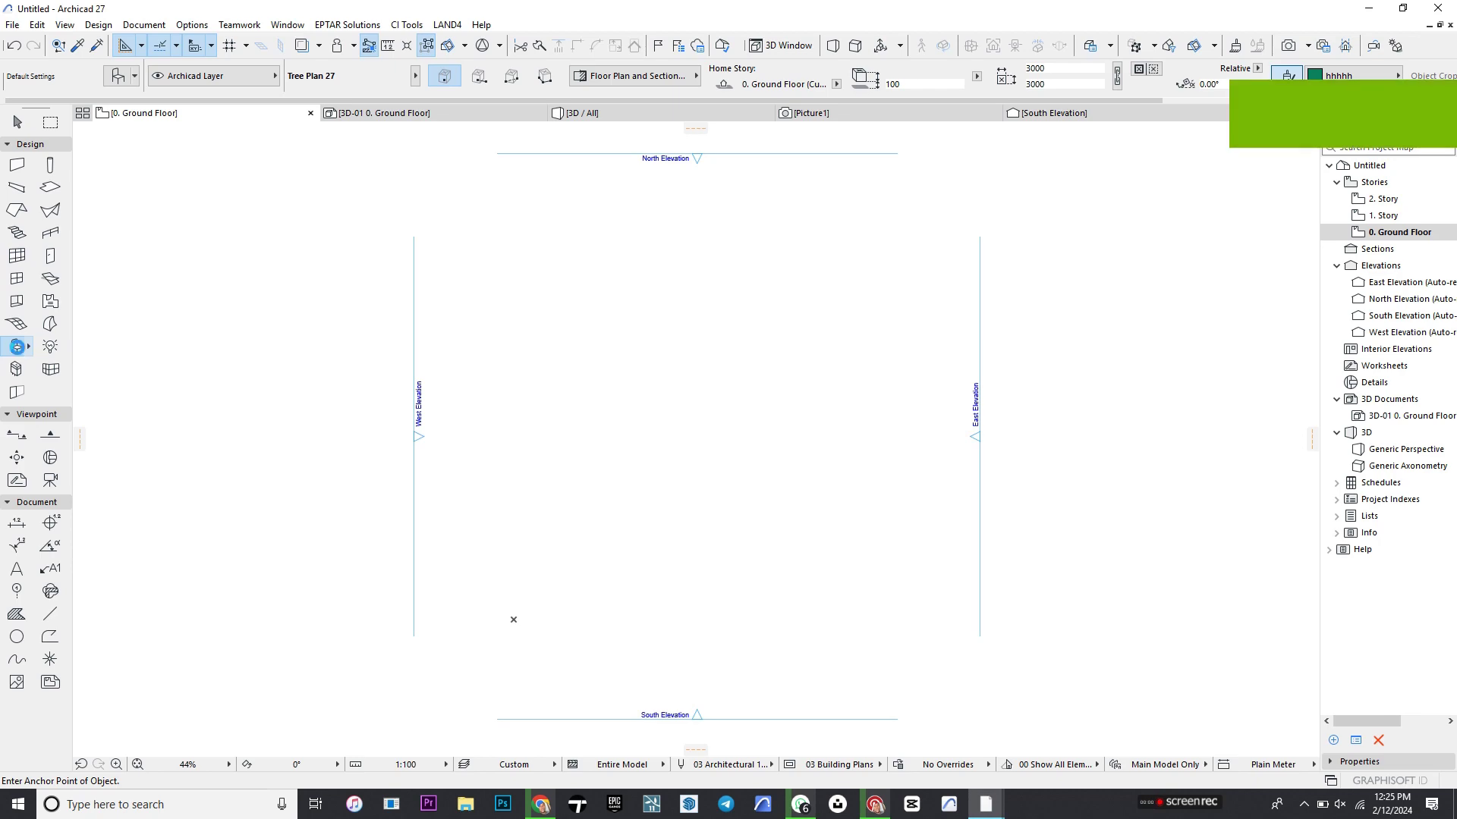
# - Pick Bed 01 27 from 1.1 Furnishing > Beds 27 in the library's folder view
pyautogui.hotkey('ctrl', 't')
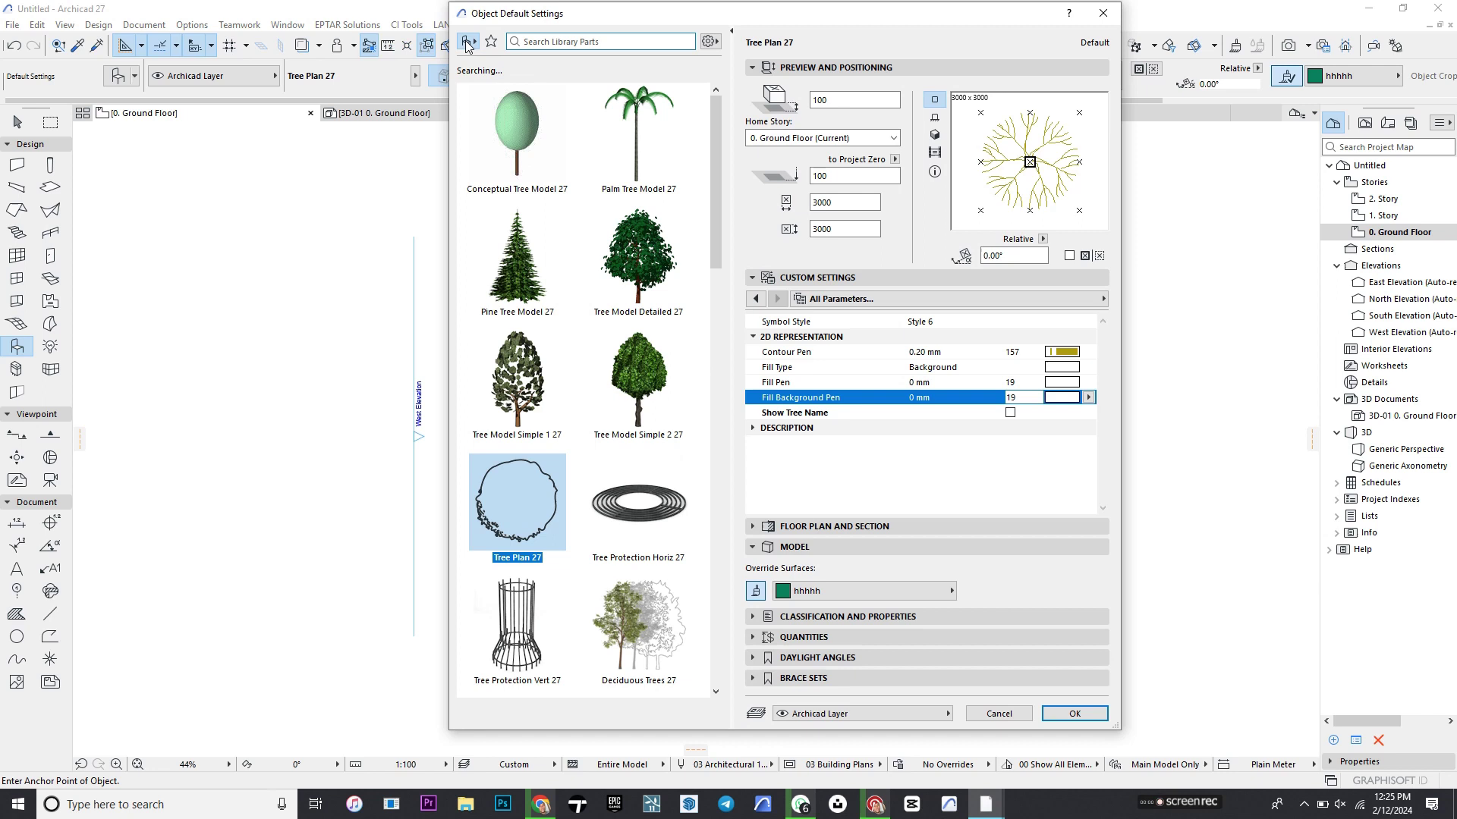
pyautogui.click(469, 41)
pyautogui.scroll(10, 529, 94)
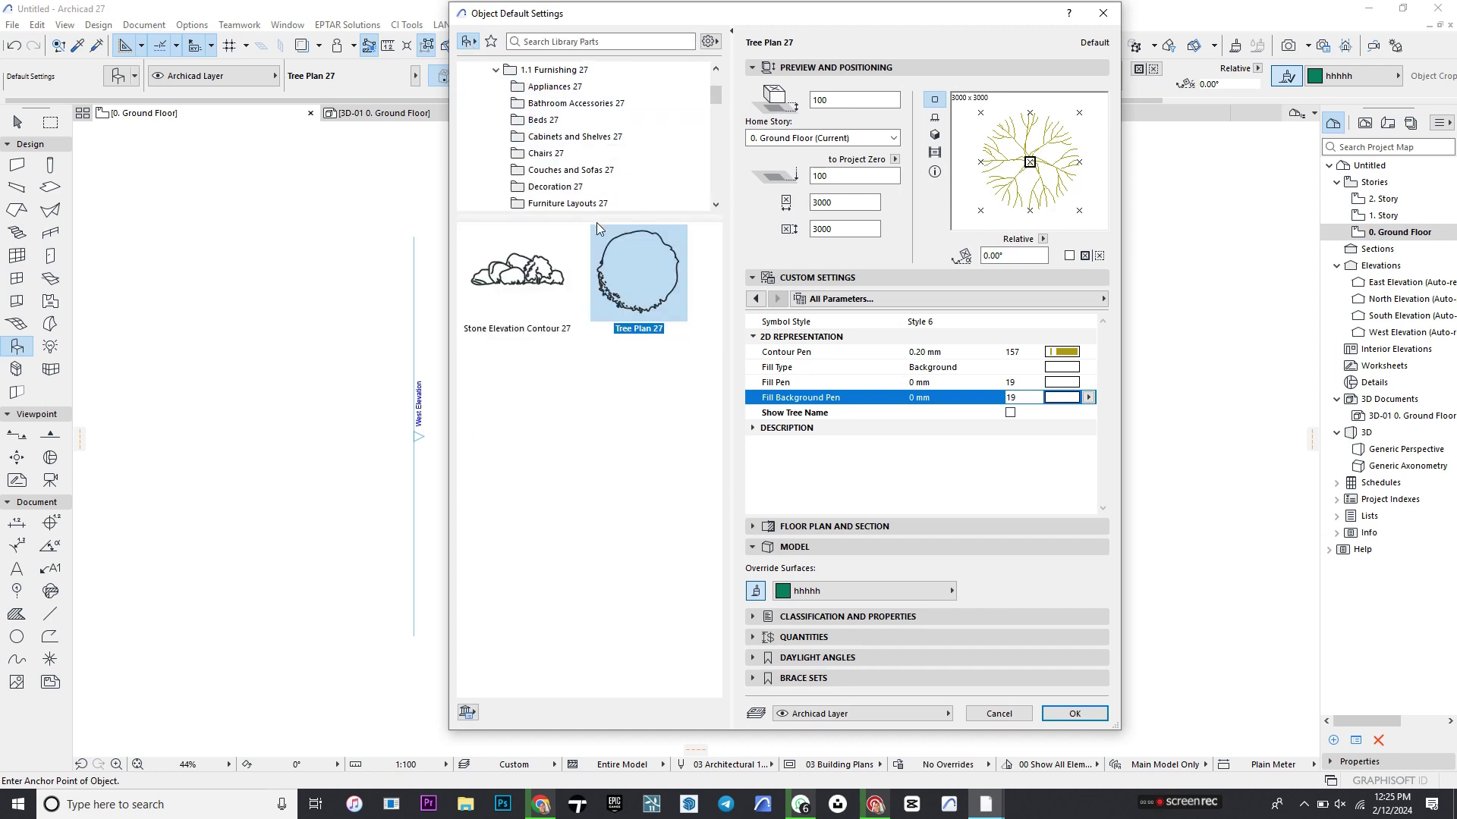
pyautogui.moveTo(599, 220); pyautogui.dragTo(603, 474)
pyautogui.scroll(5, 531, 122)
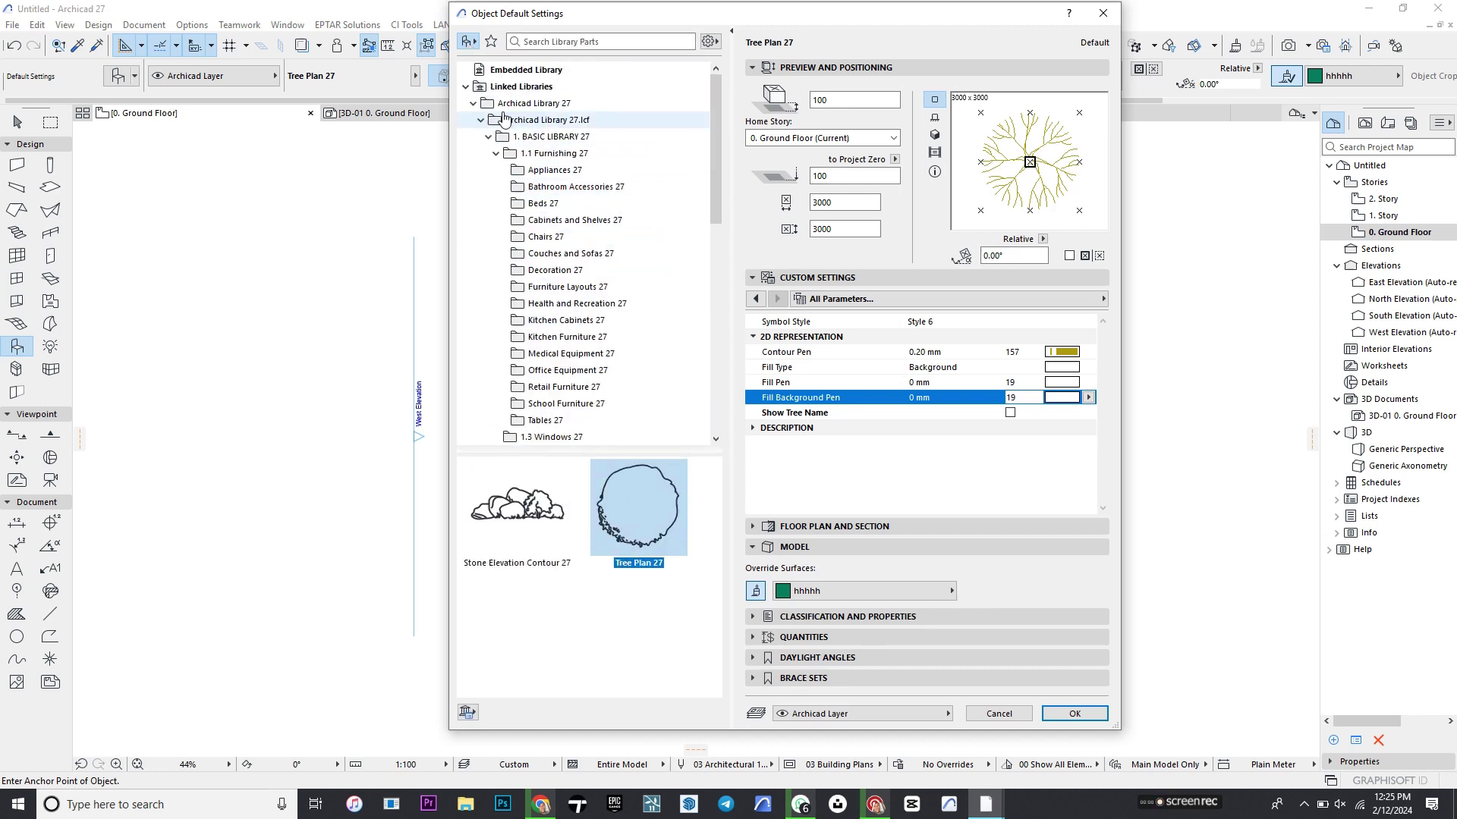
pyautogui.click(525, 171)
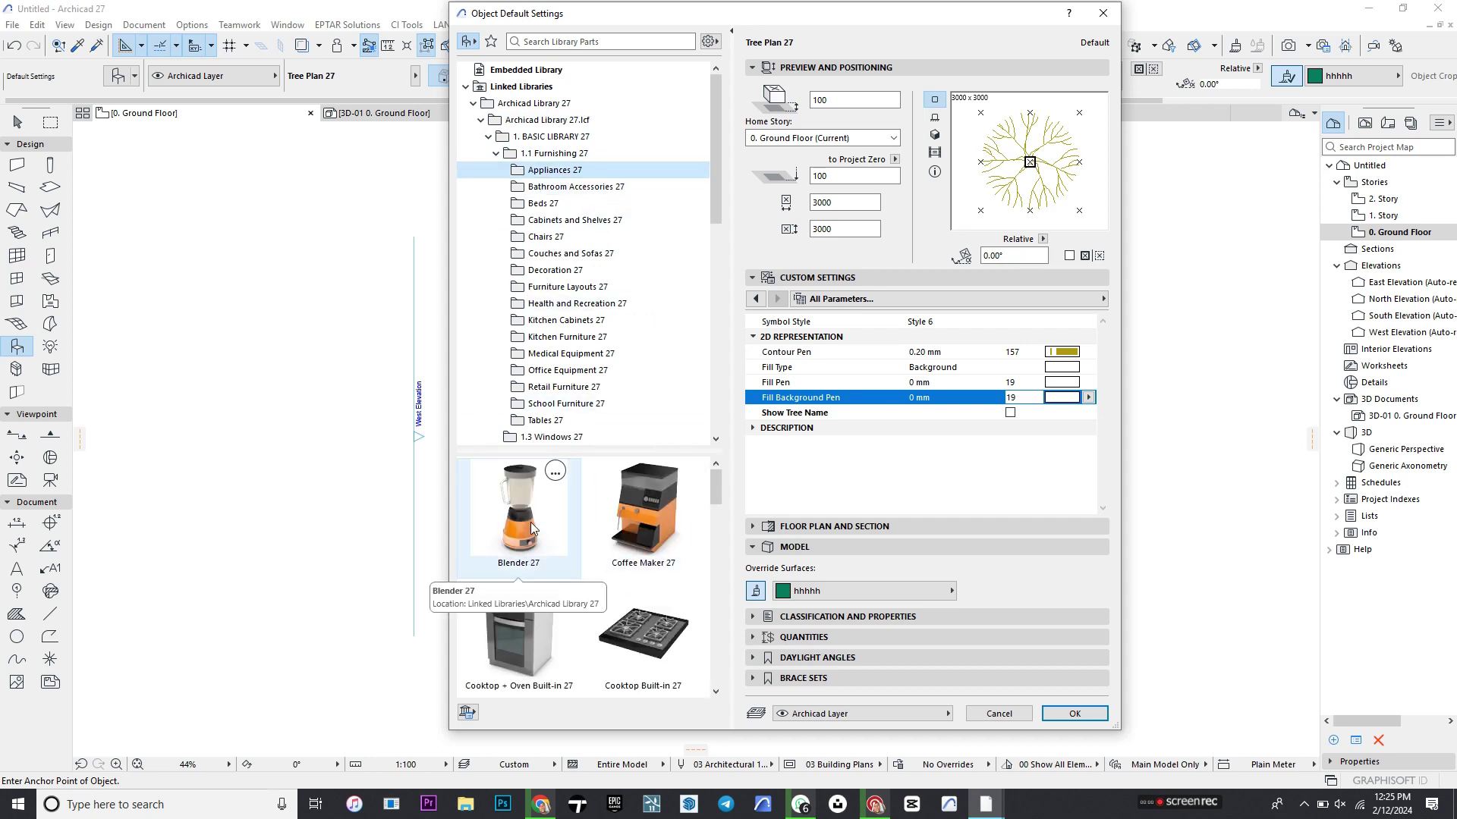
pyautogui.click(540, 203)
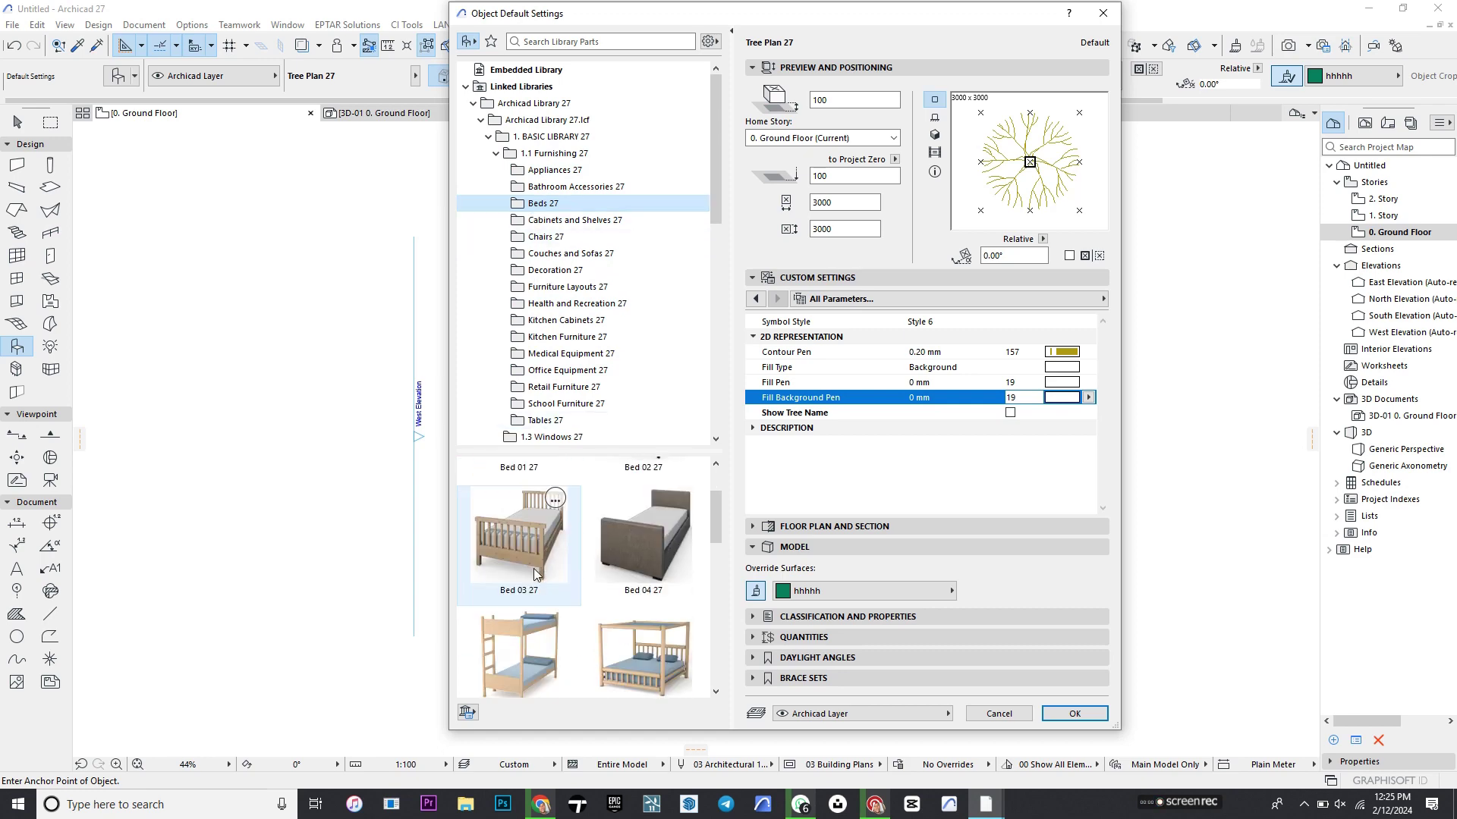
pyautogui.scroll(-1, 535, 568)
pyautogui.doubleClick(522, 484)
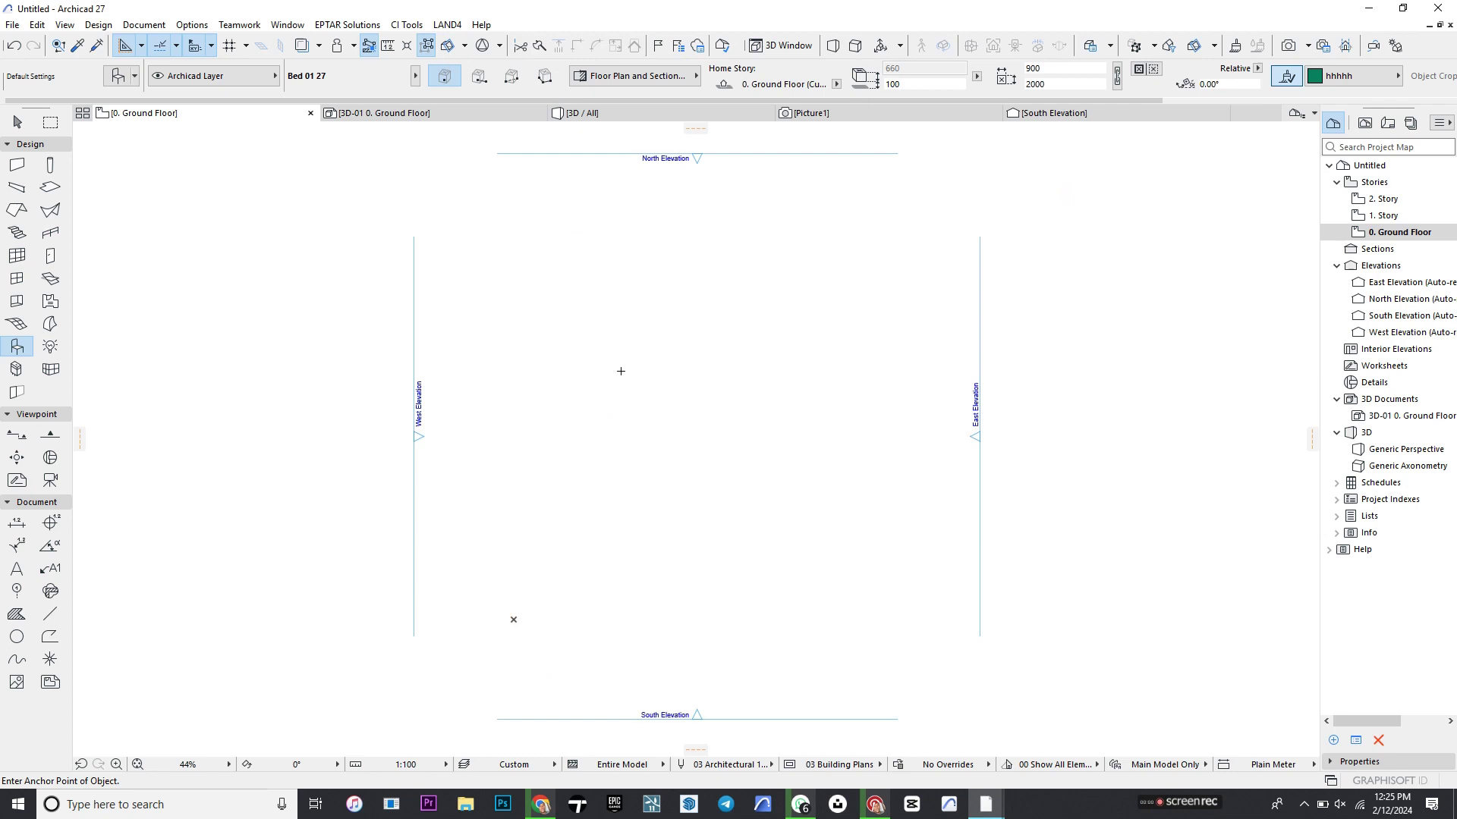
# - Place Bed 01 27 on the ground floor plan and view it from above in 3D
pyautogui.click(621, 372)
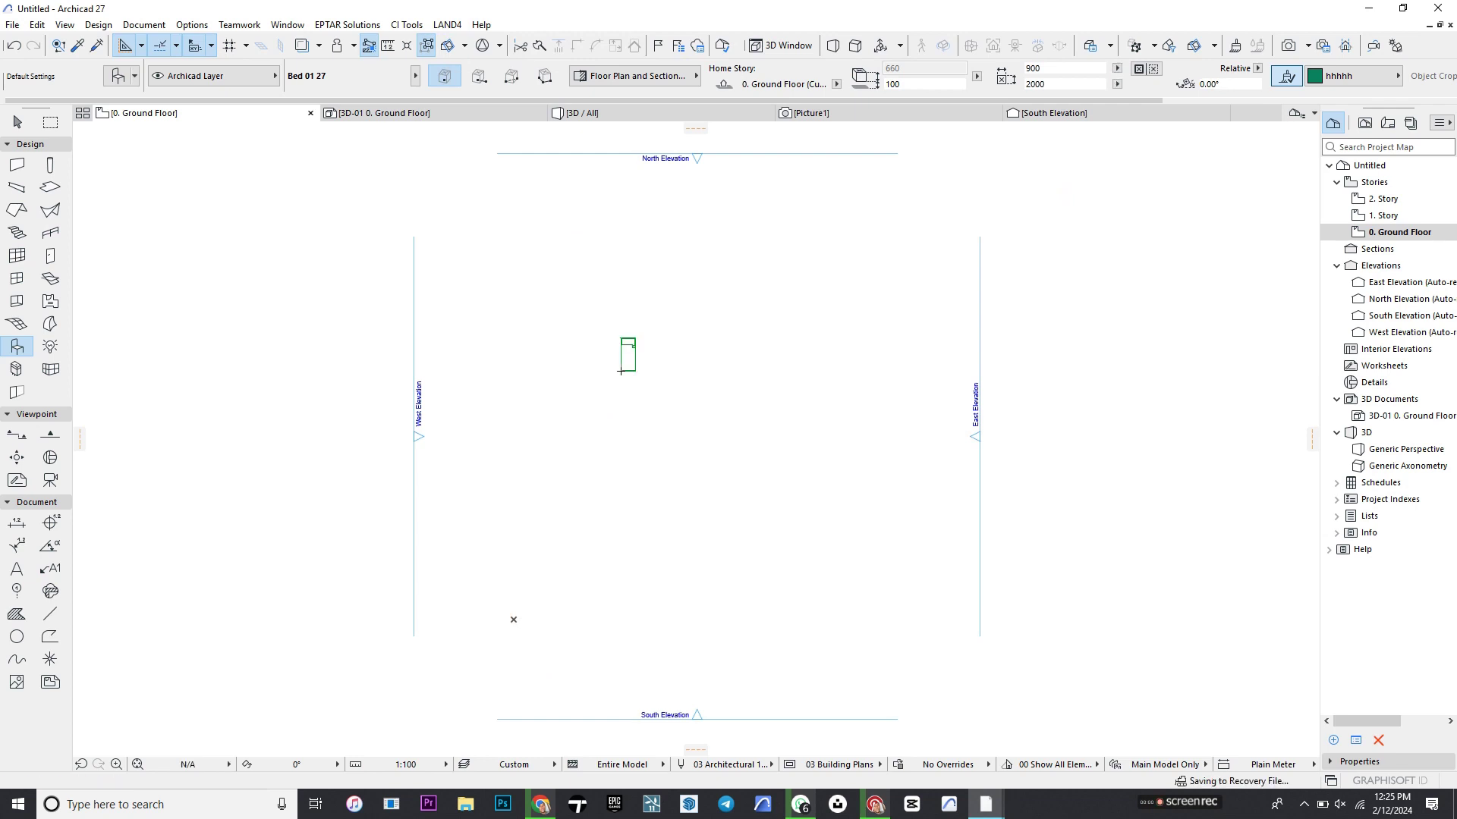
pyautogui.click(595, 115)
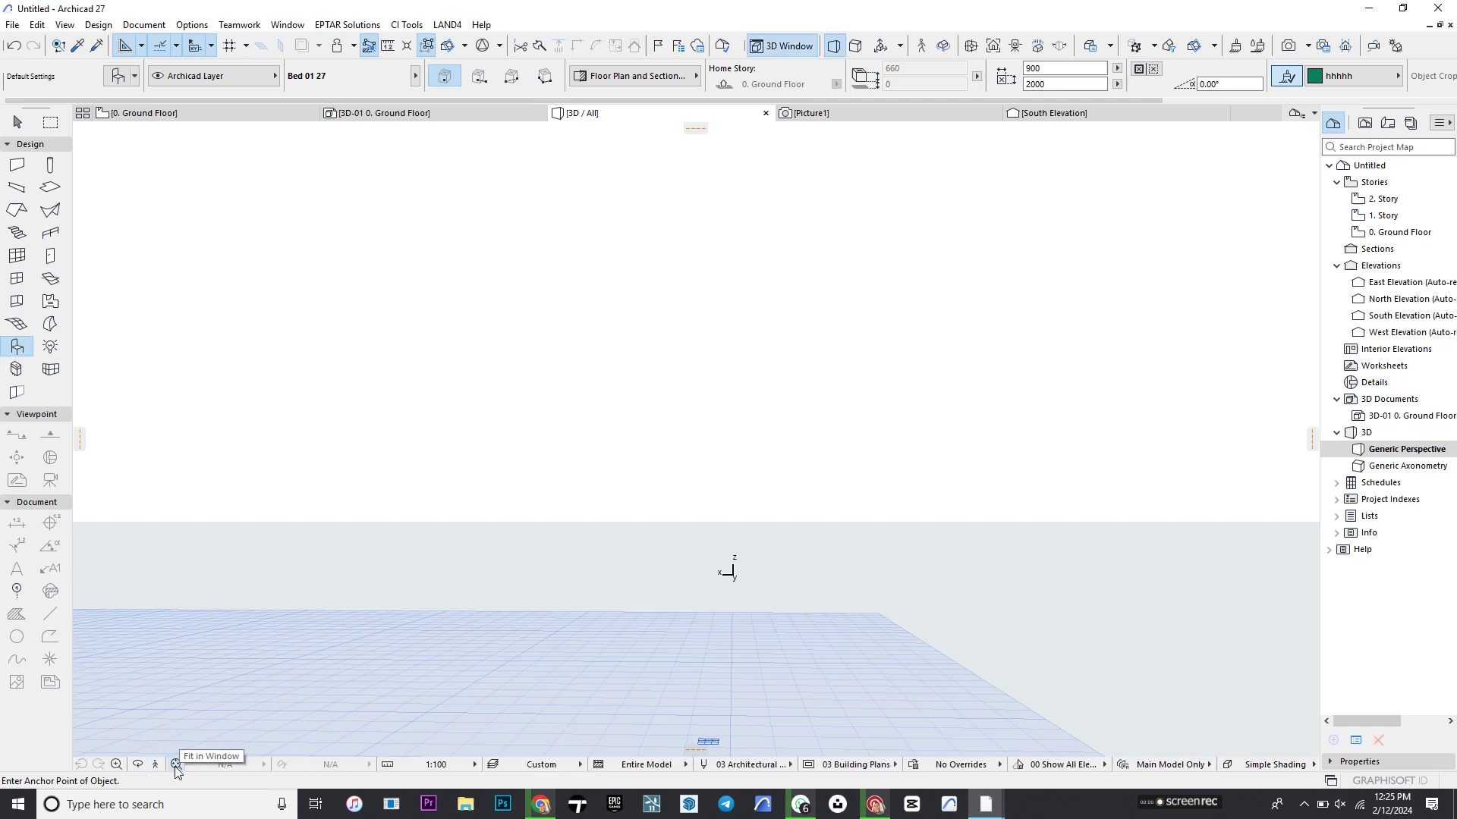
pyautogui.click(175, 765)
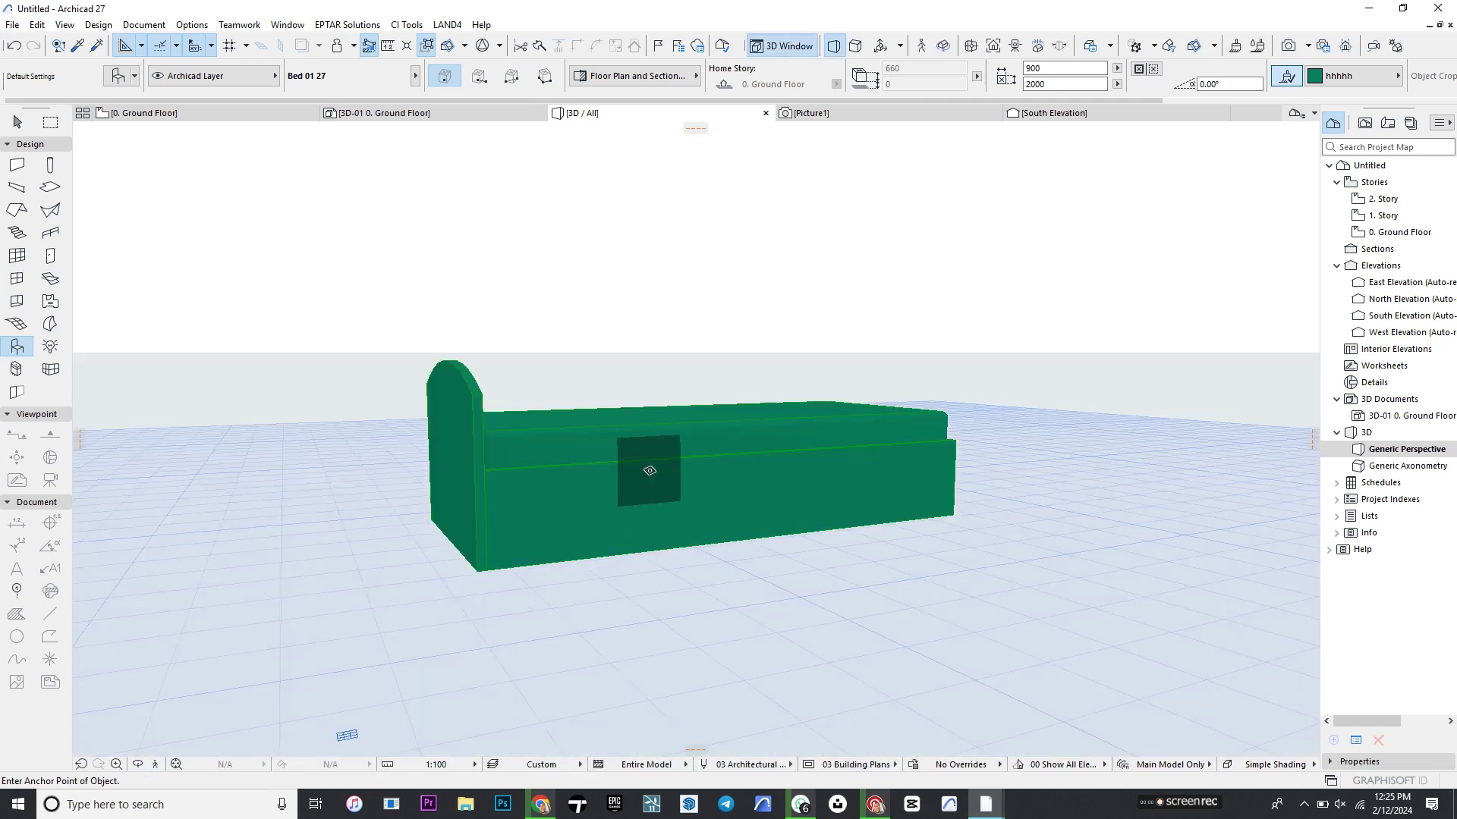
pyautogui.press('o')
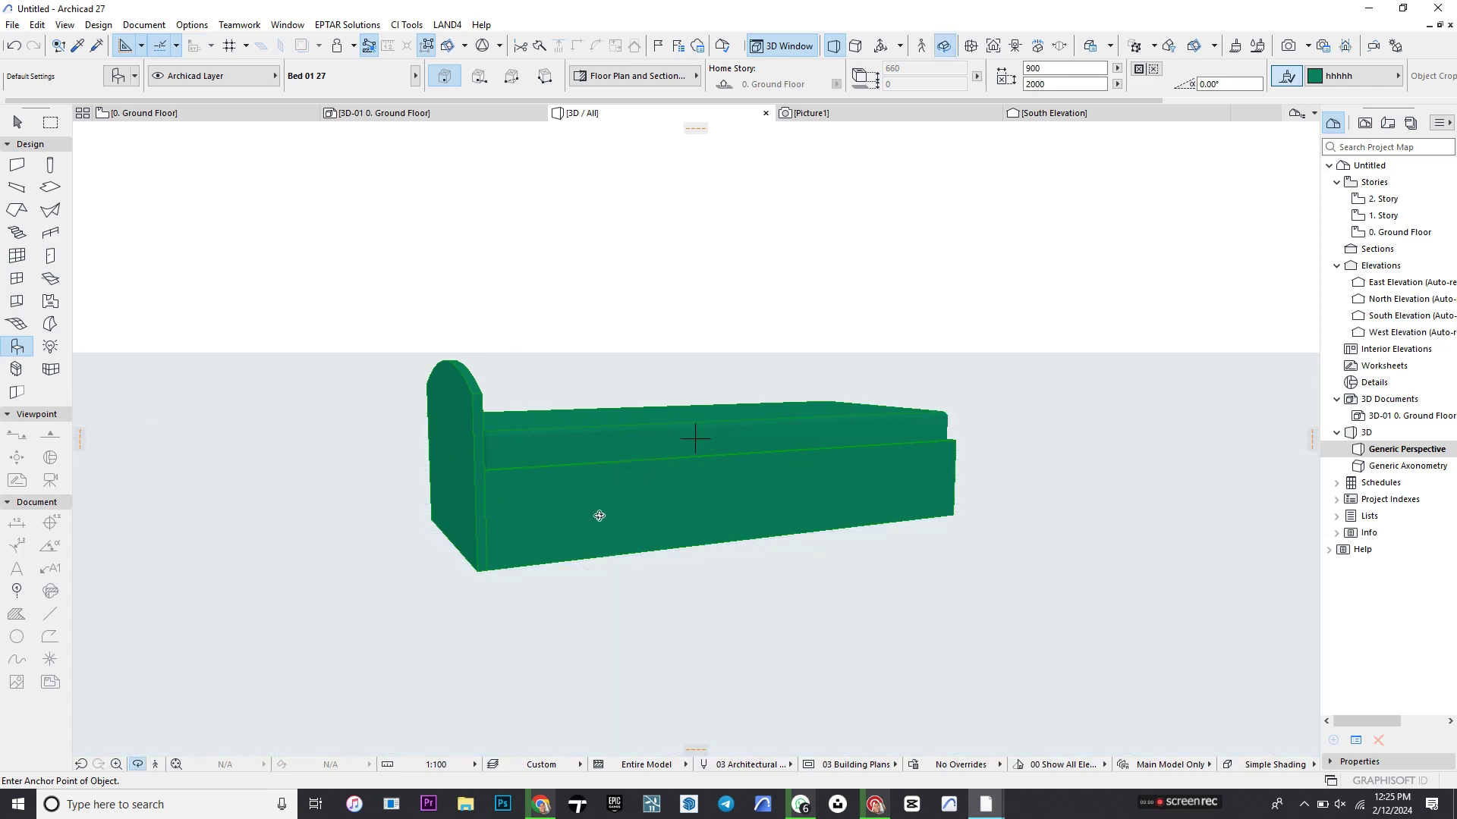
pyautogui.moveTo(599, 516); pyautogui.dragTo(569, 492)
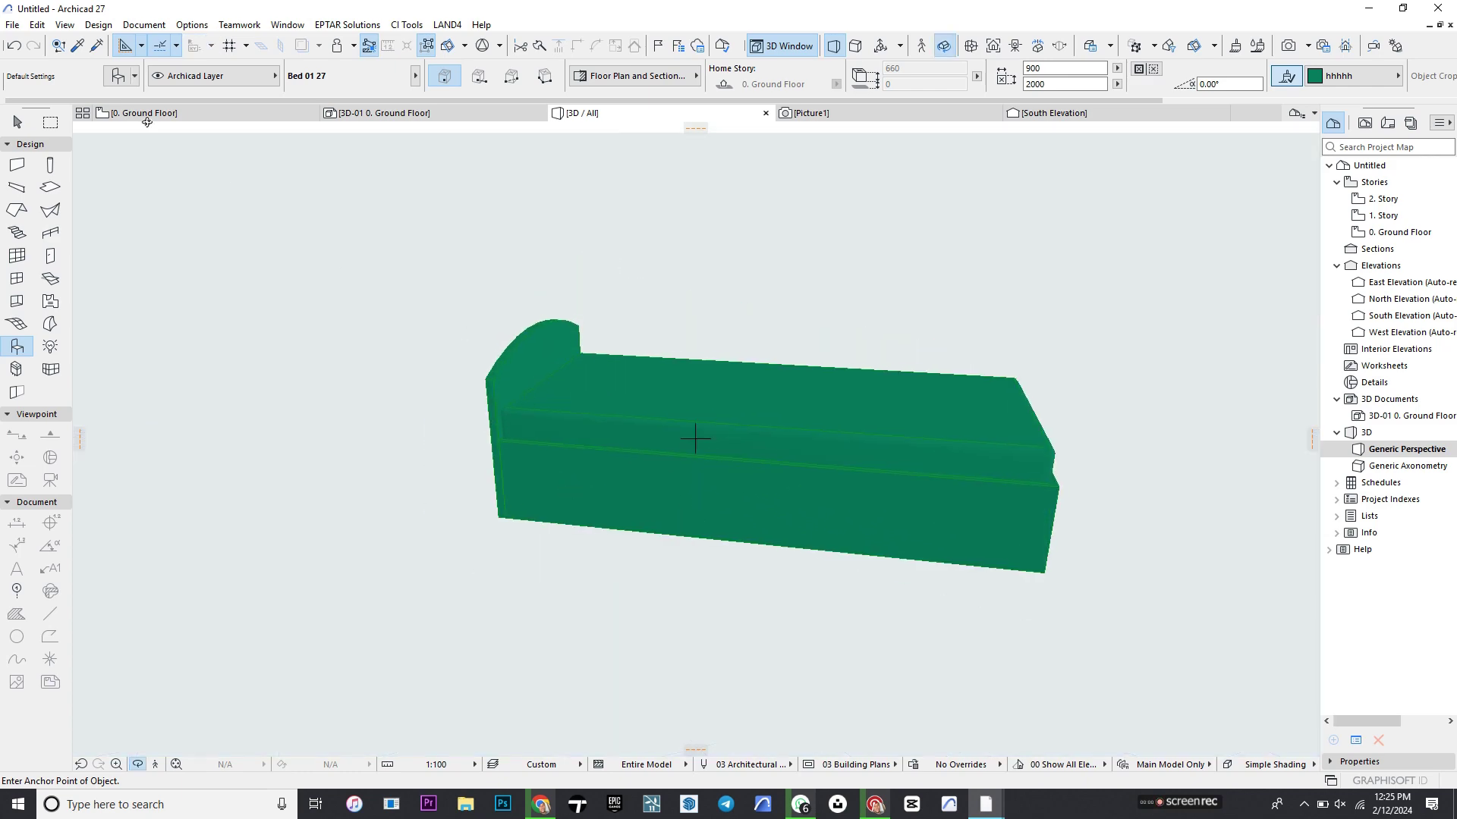
# - Switch off Override Surfaces in the bed's settings so its wooden frame shows
pyautogui.moveTo(121, 113)
pyautogui.click(17, 121)
pyautogui.click(705, 438)
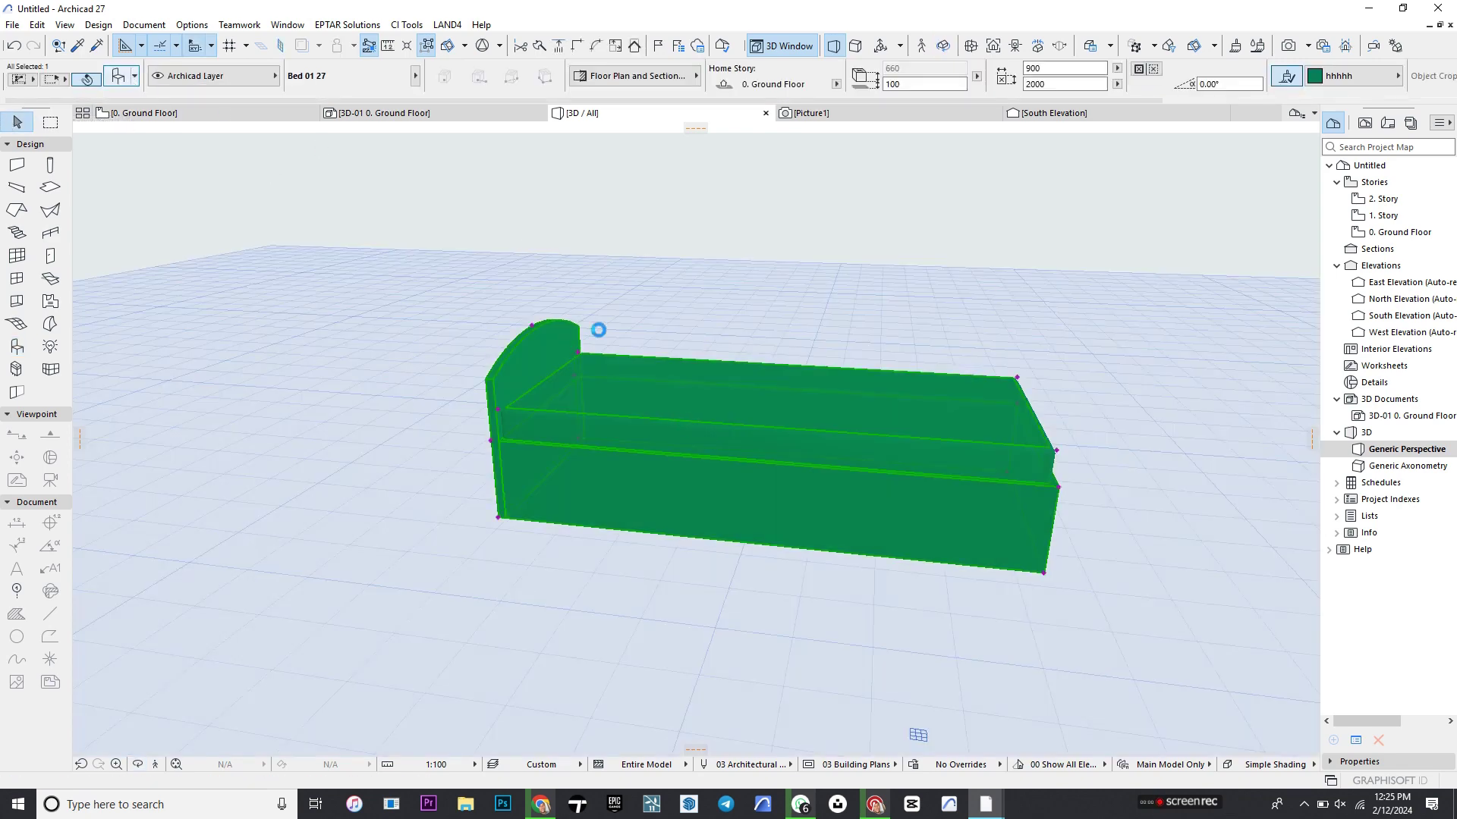
pyautogui.doubleClick(796, 479)
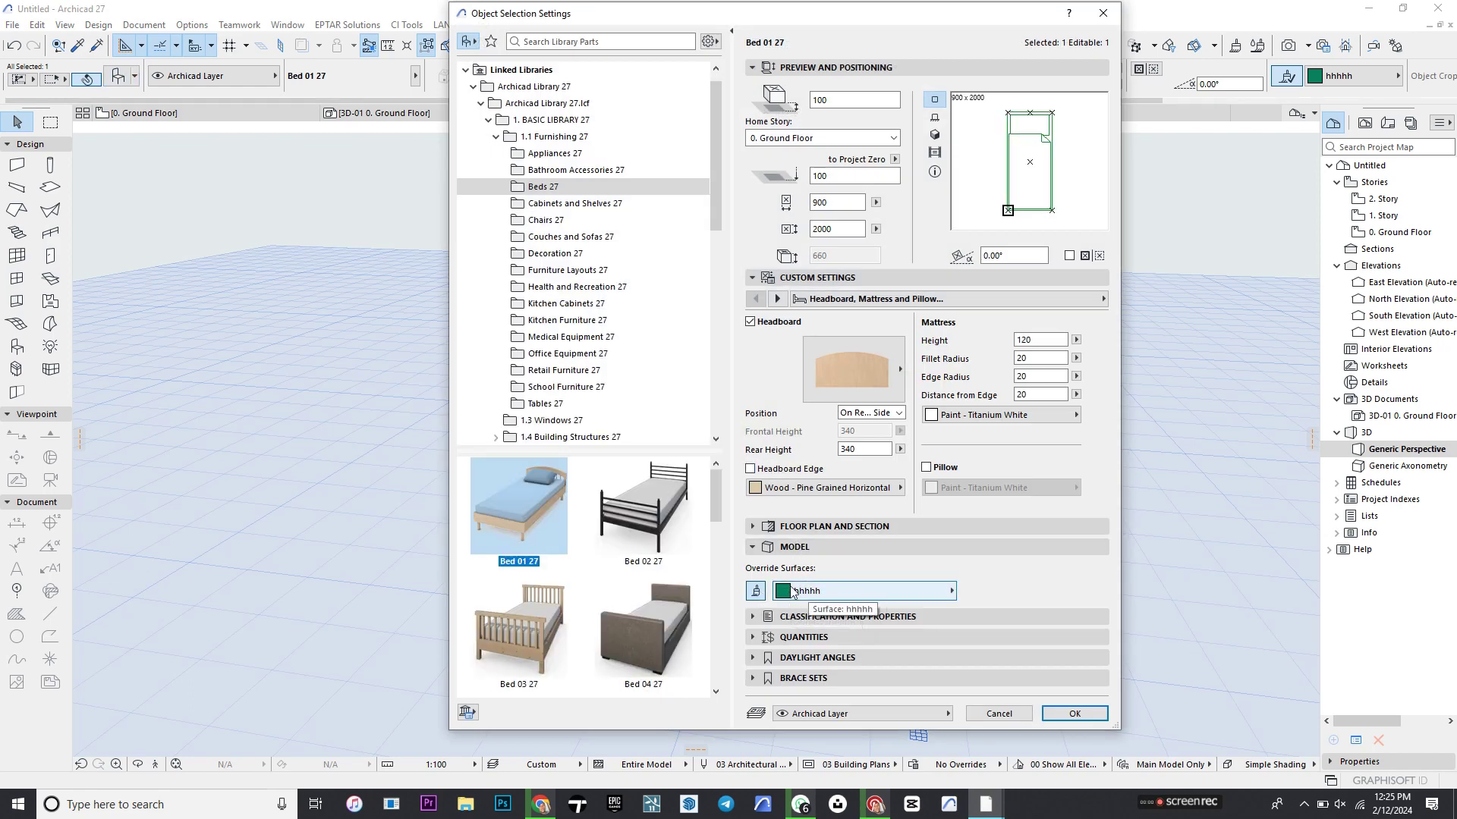
pyautogui.click(756, 590)
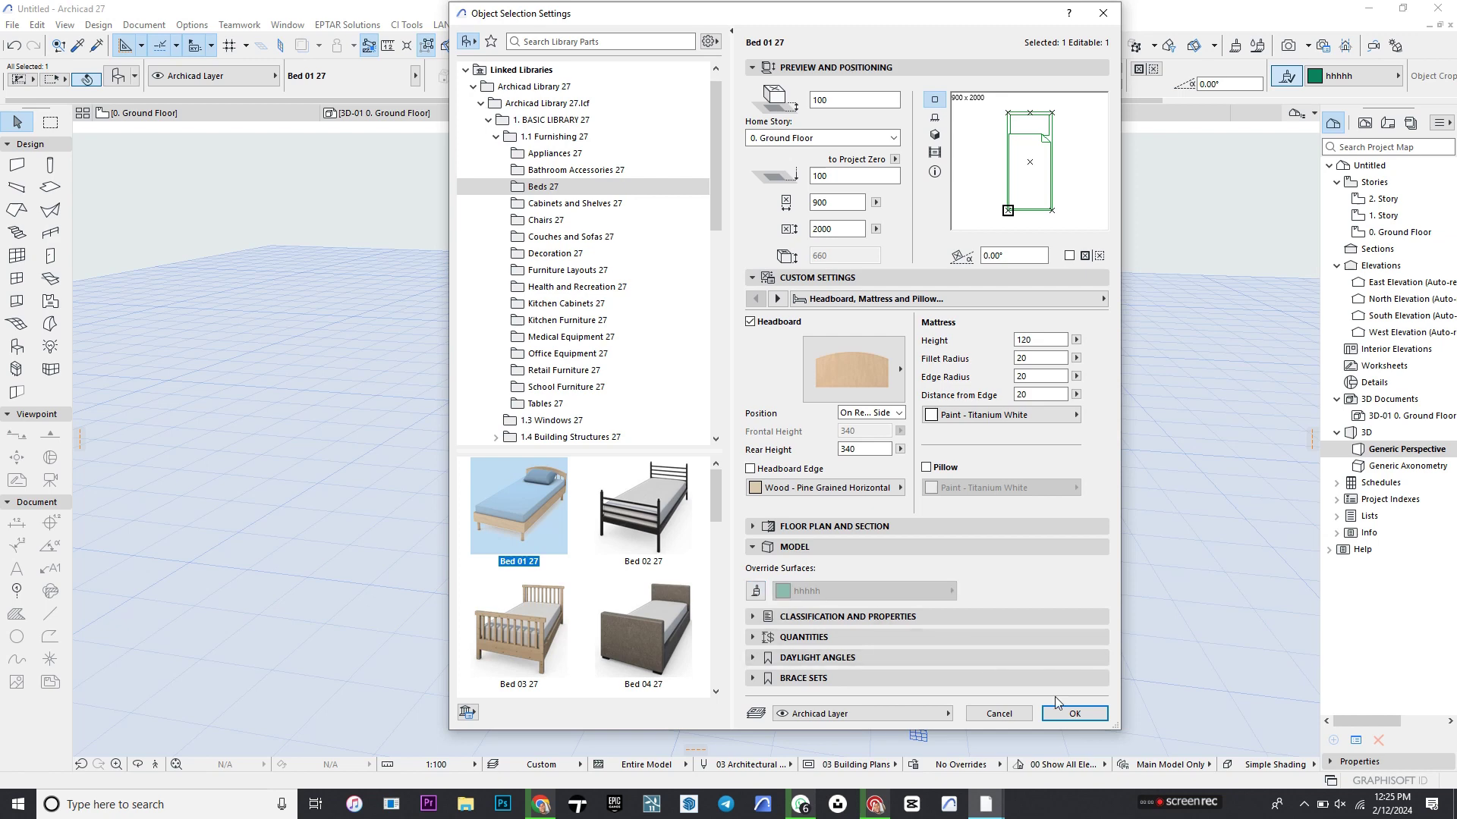
pyautogui.click(1069, 712)
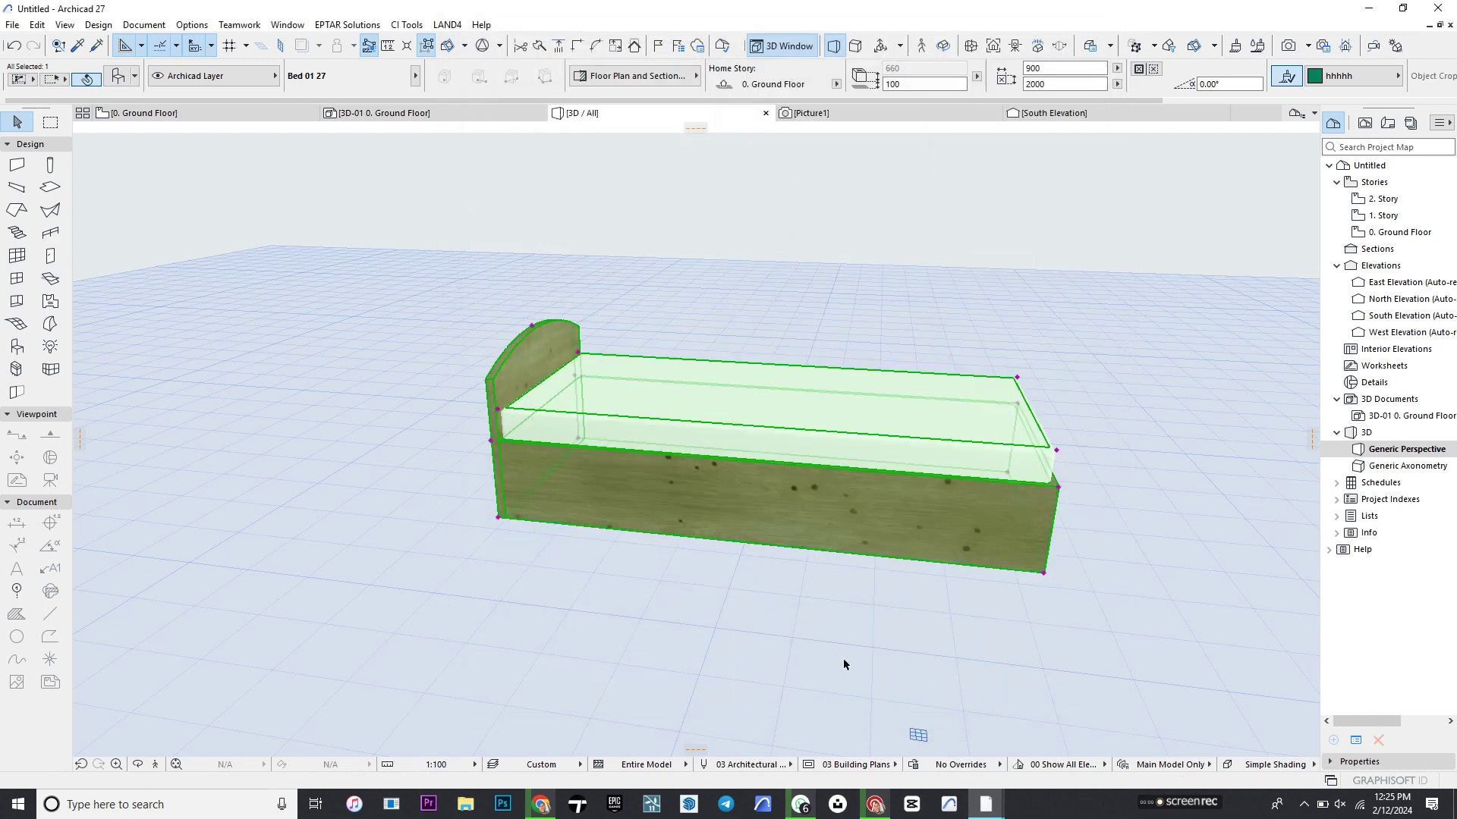
# - Turn off the green Override Surfaces setting for new library objects
pyautogui.click(513, 561)
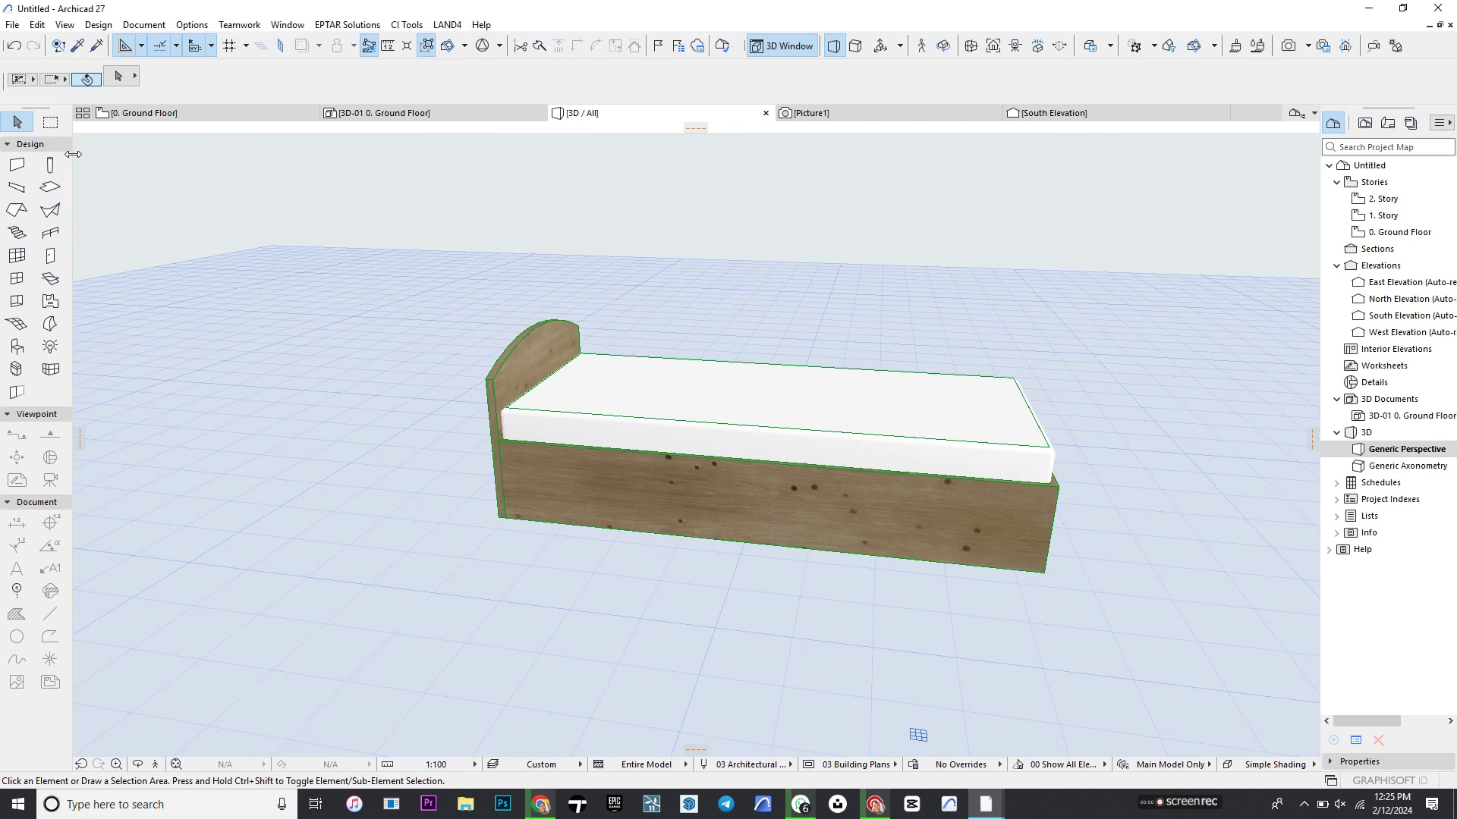
pyautogui.click(17, 346)
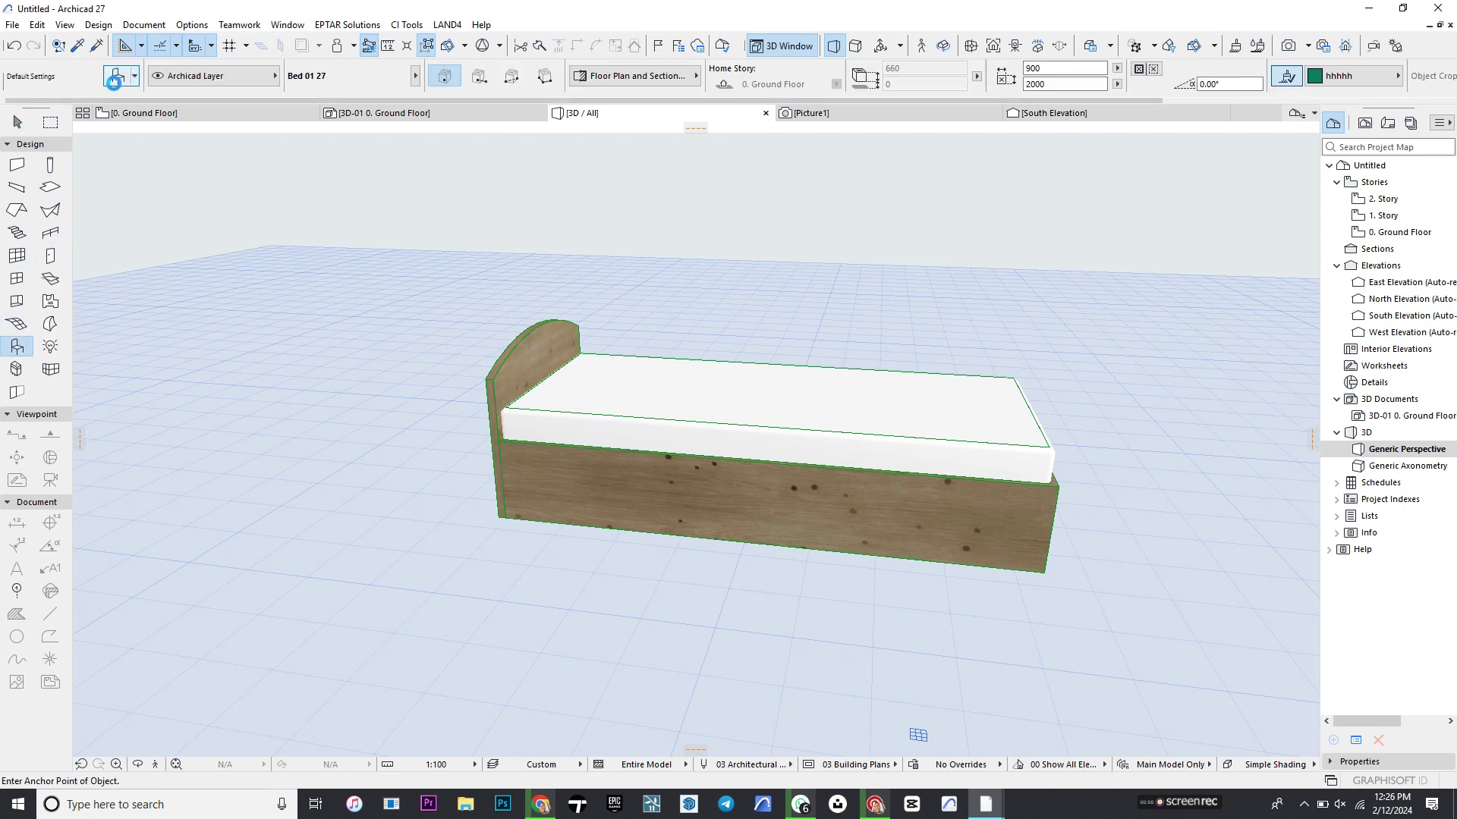
pyautogui.click(114, 79)
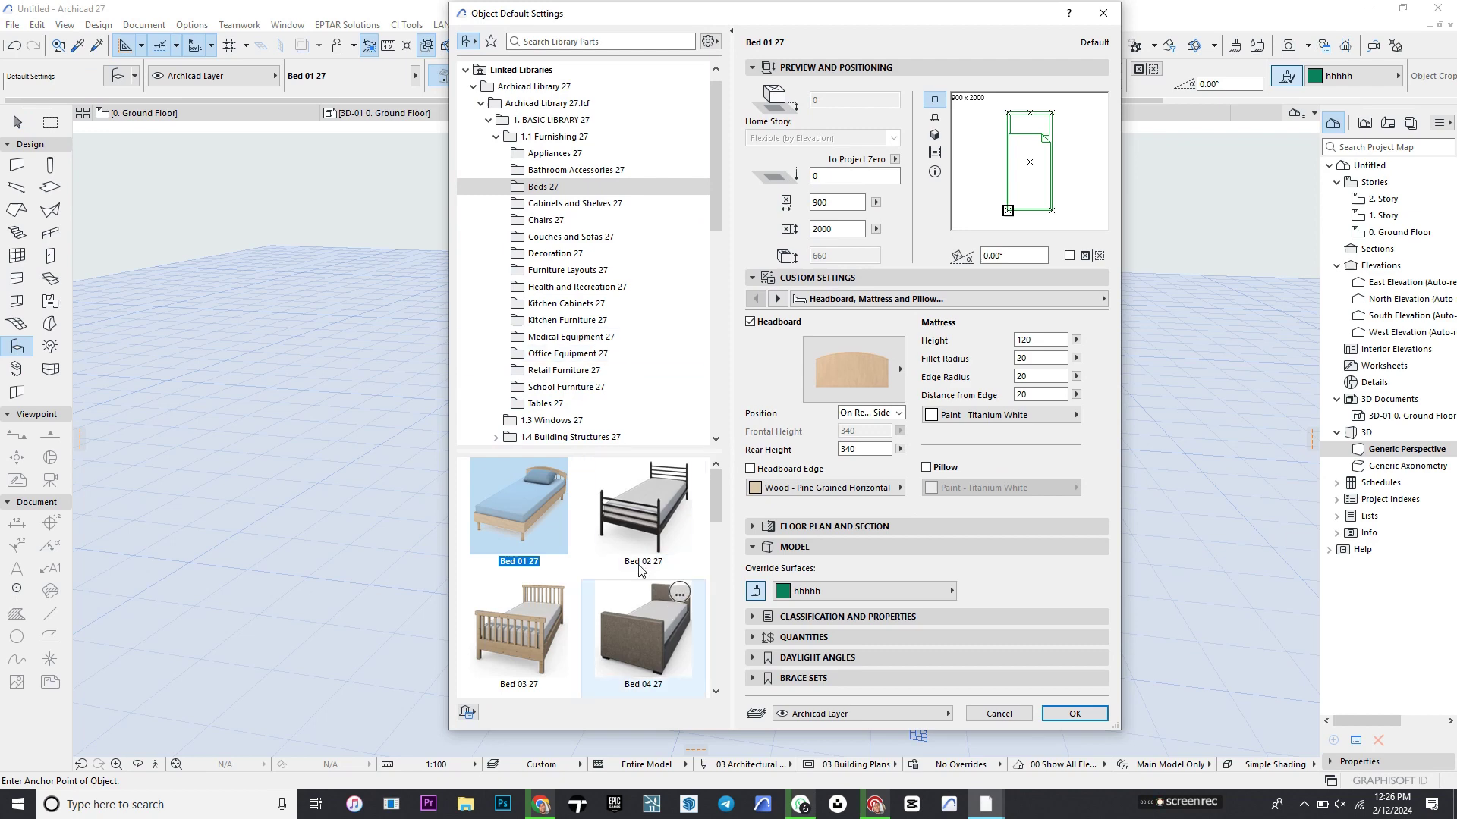
pyautogui.click(756, 590)
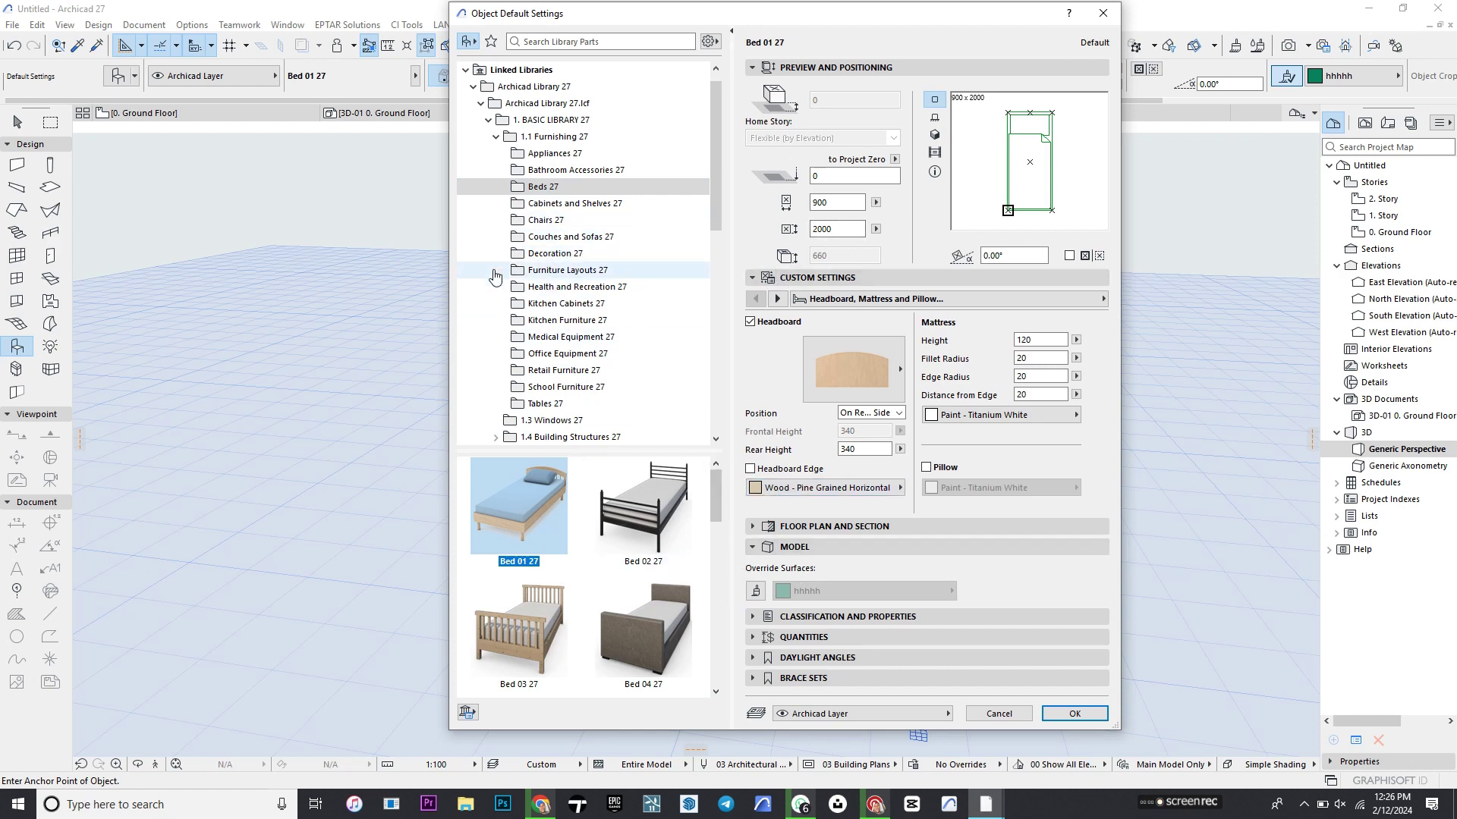
# - Place Sofa Layout 27 from Furniture Layouts 27 to the left of the bed
pyautogui.click(546, 220)
pyautogui.scroll(-5, 576, 485)
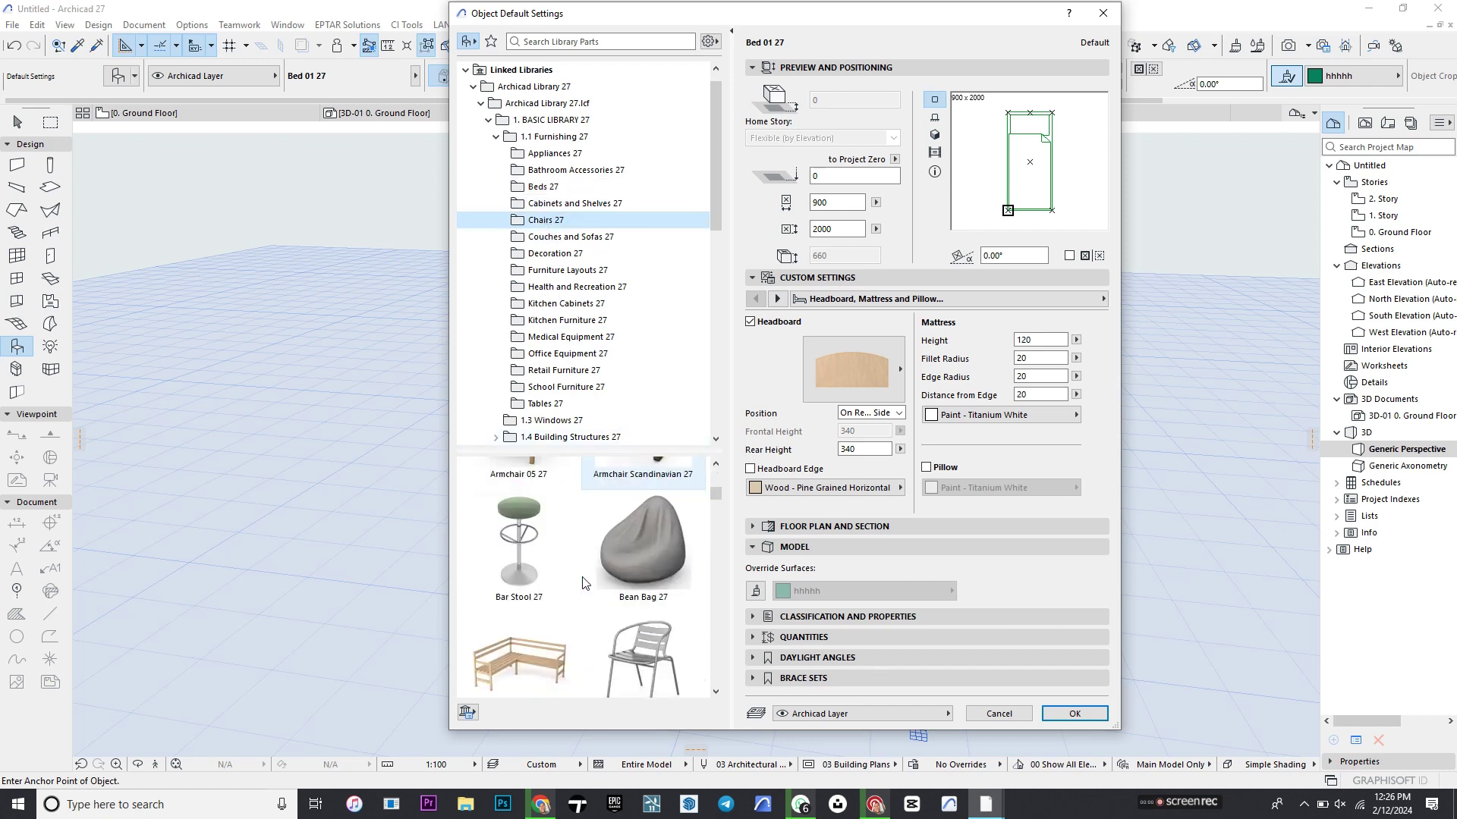
pyautogui.scroll(5, 630, 505)
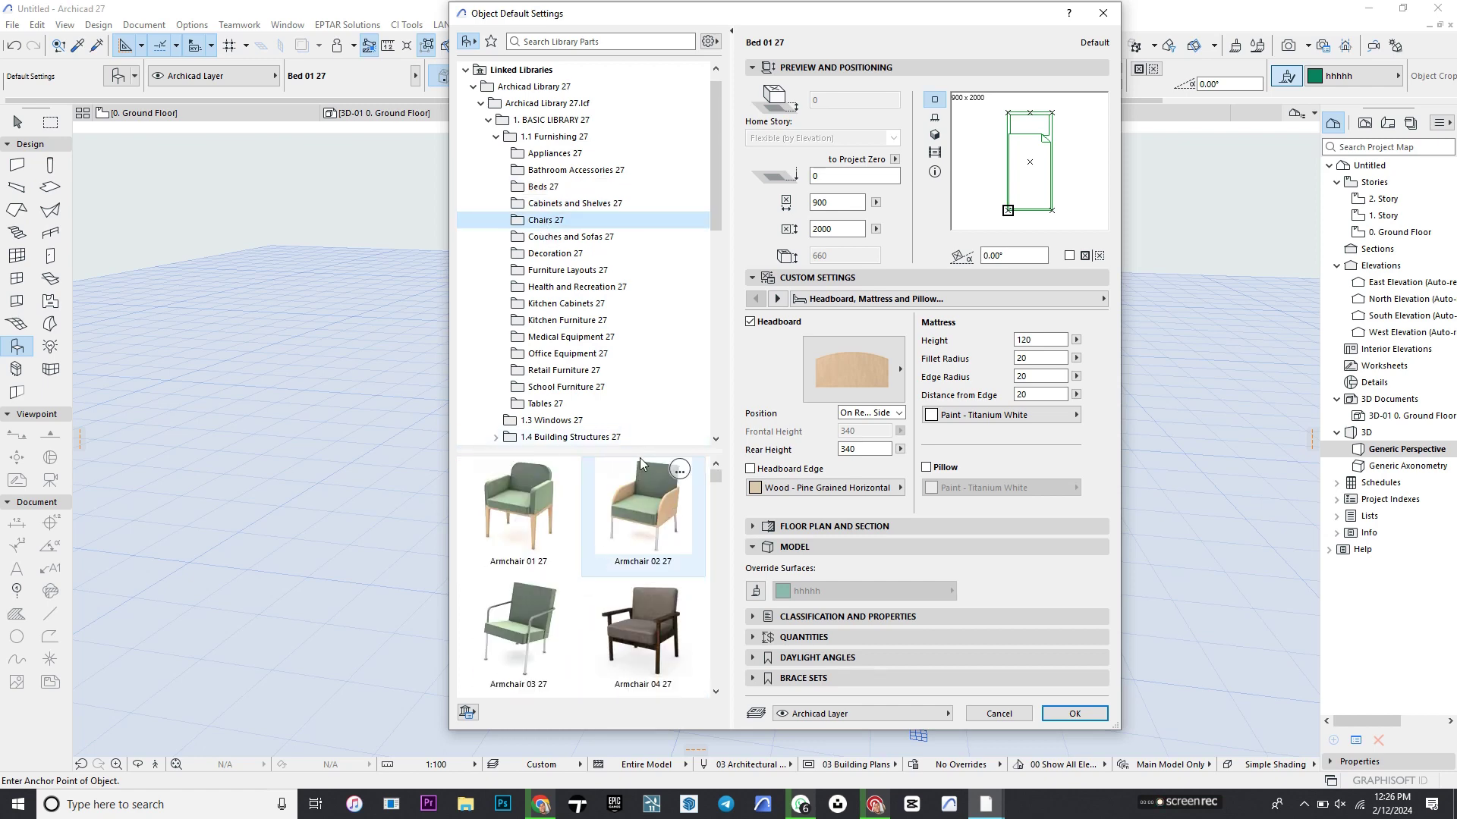
pyautogui.moveTo(639, 453); pyautogui.dragTo(640, 352)
pyautogui.click(568, 273)
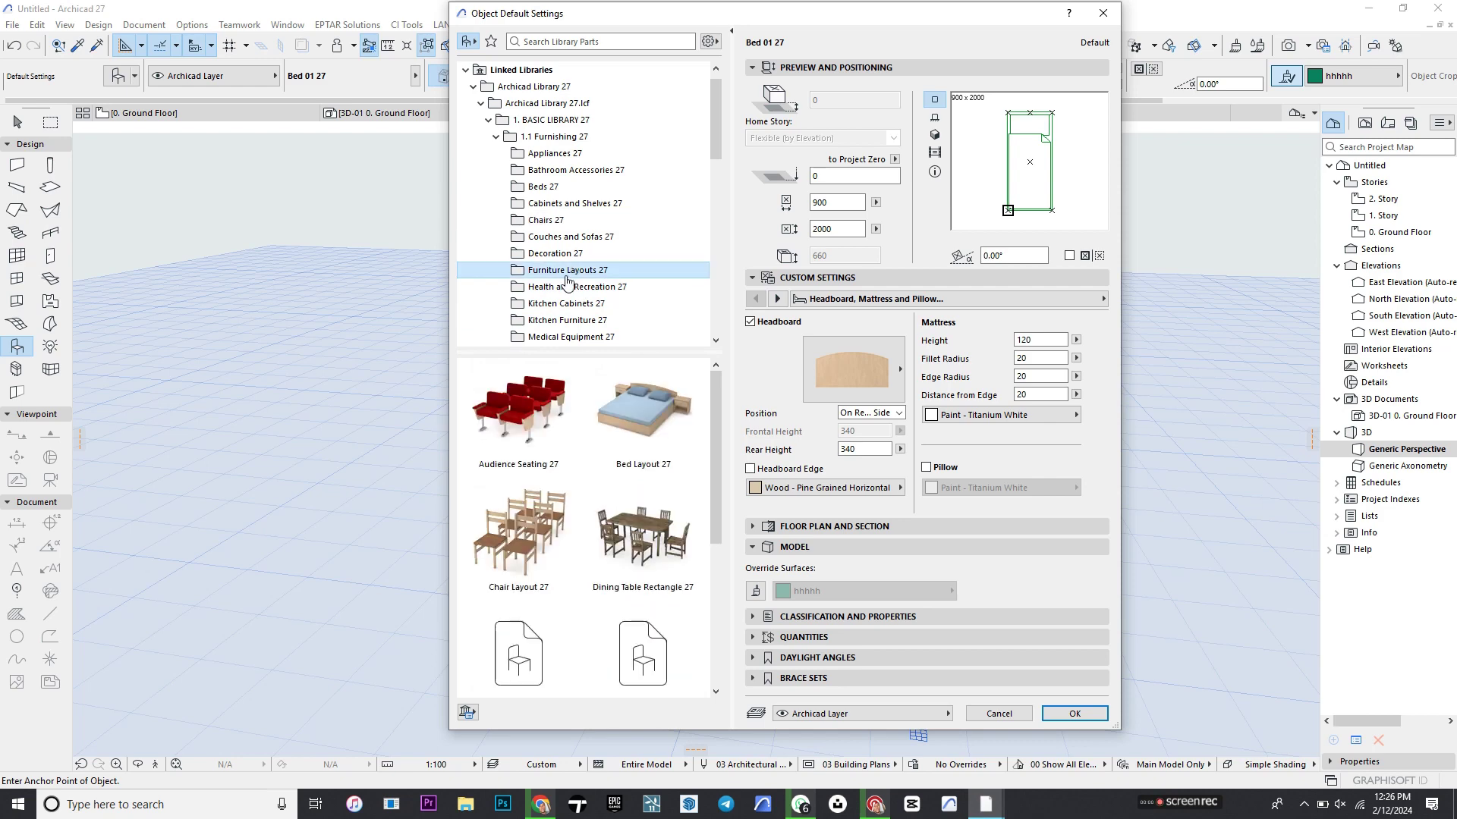
pyautogui.scroll(-5, 577, 493)
pyautogui.click(644, 623)
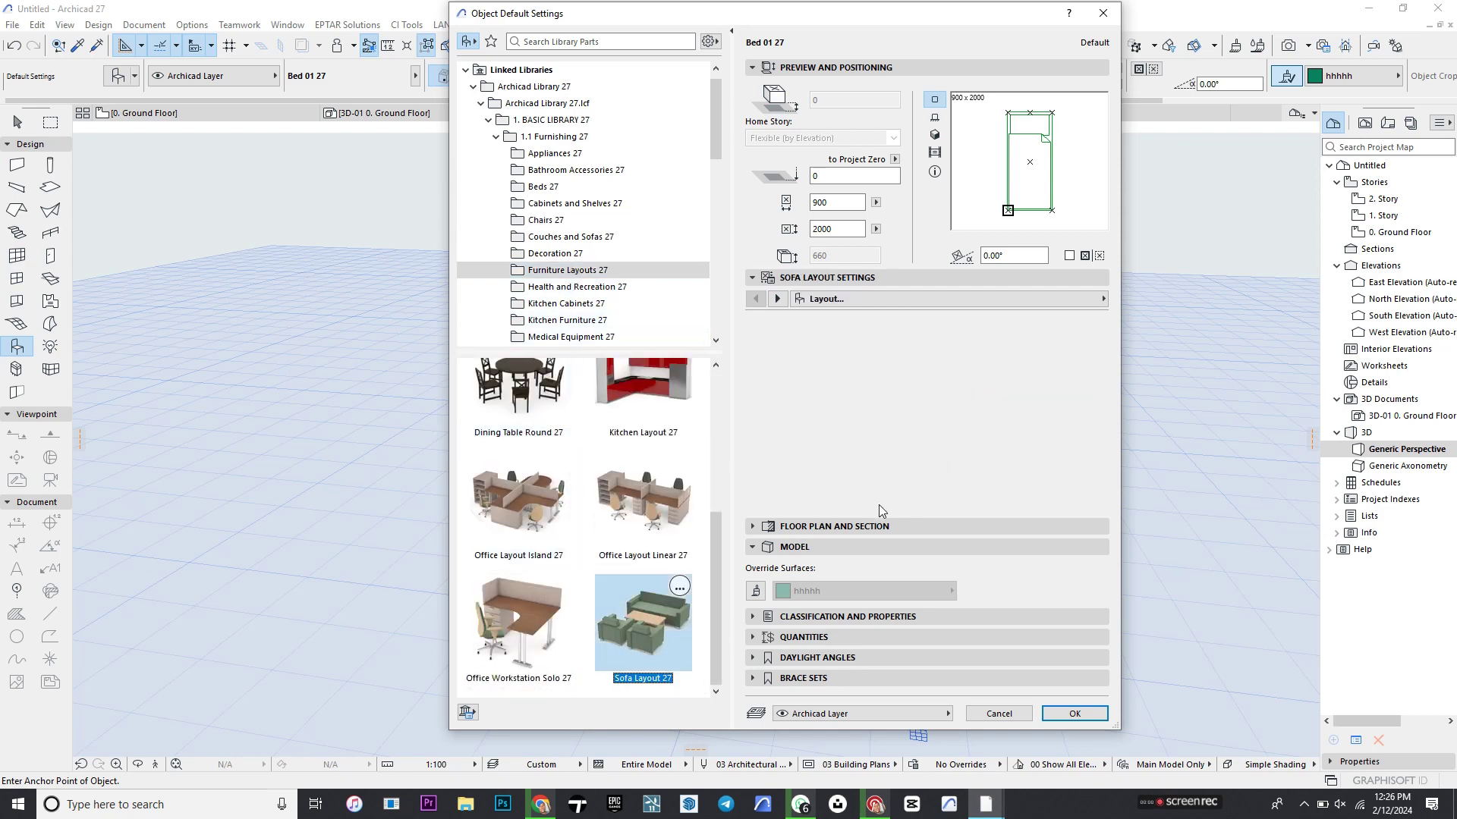
pyautogui.click(1074, 713)
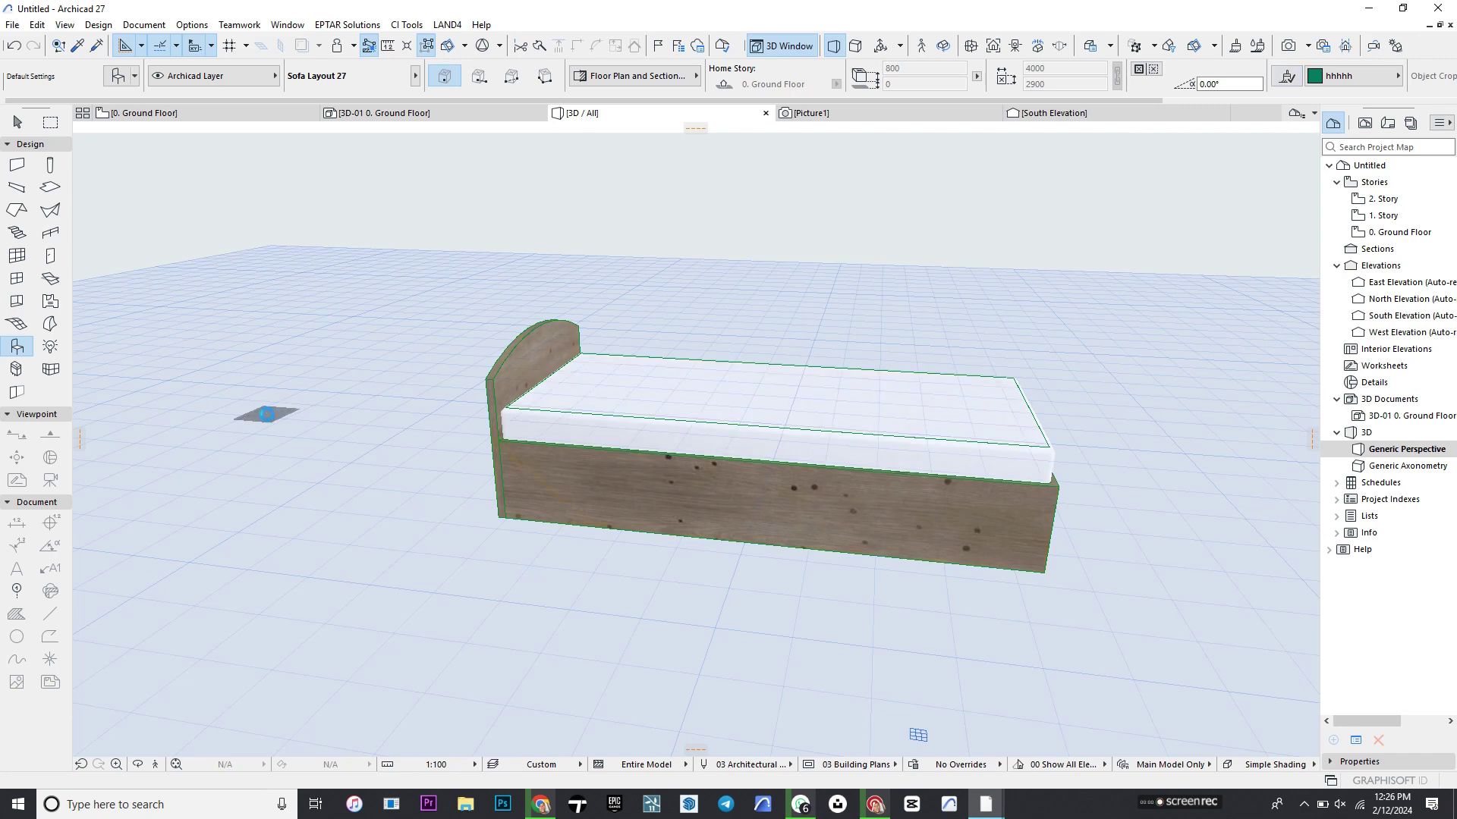
pyautogui.click(268, 414)
pyautogui.scroll(-3, 232, 303)
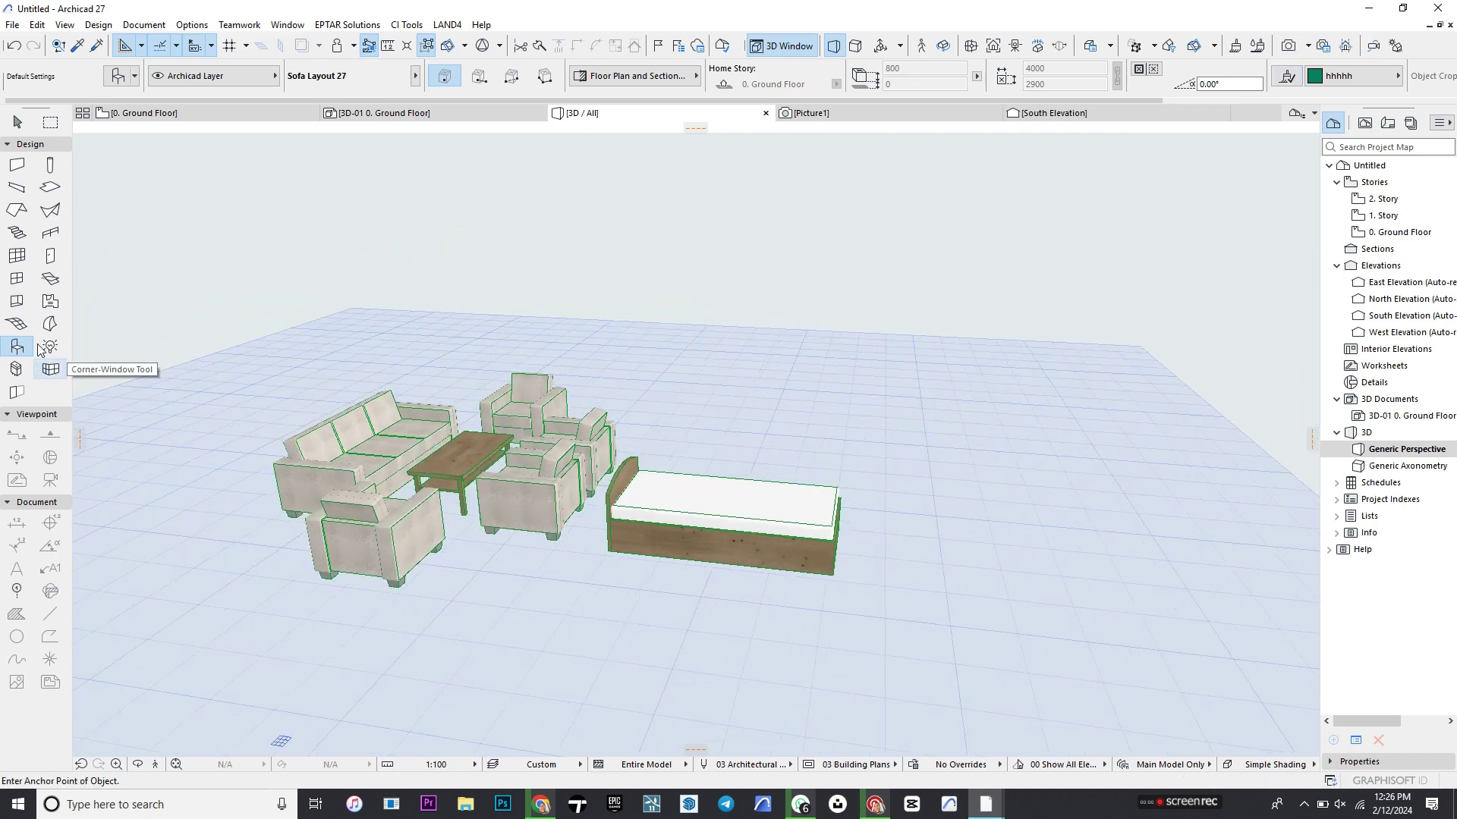
# - In the Lamp settings, browse to Street Lamps 27 and select Street Lamp 05 27
pyautogui.click(47, 345)
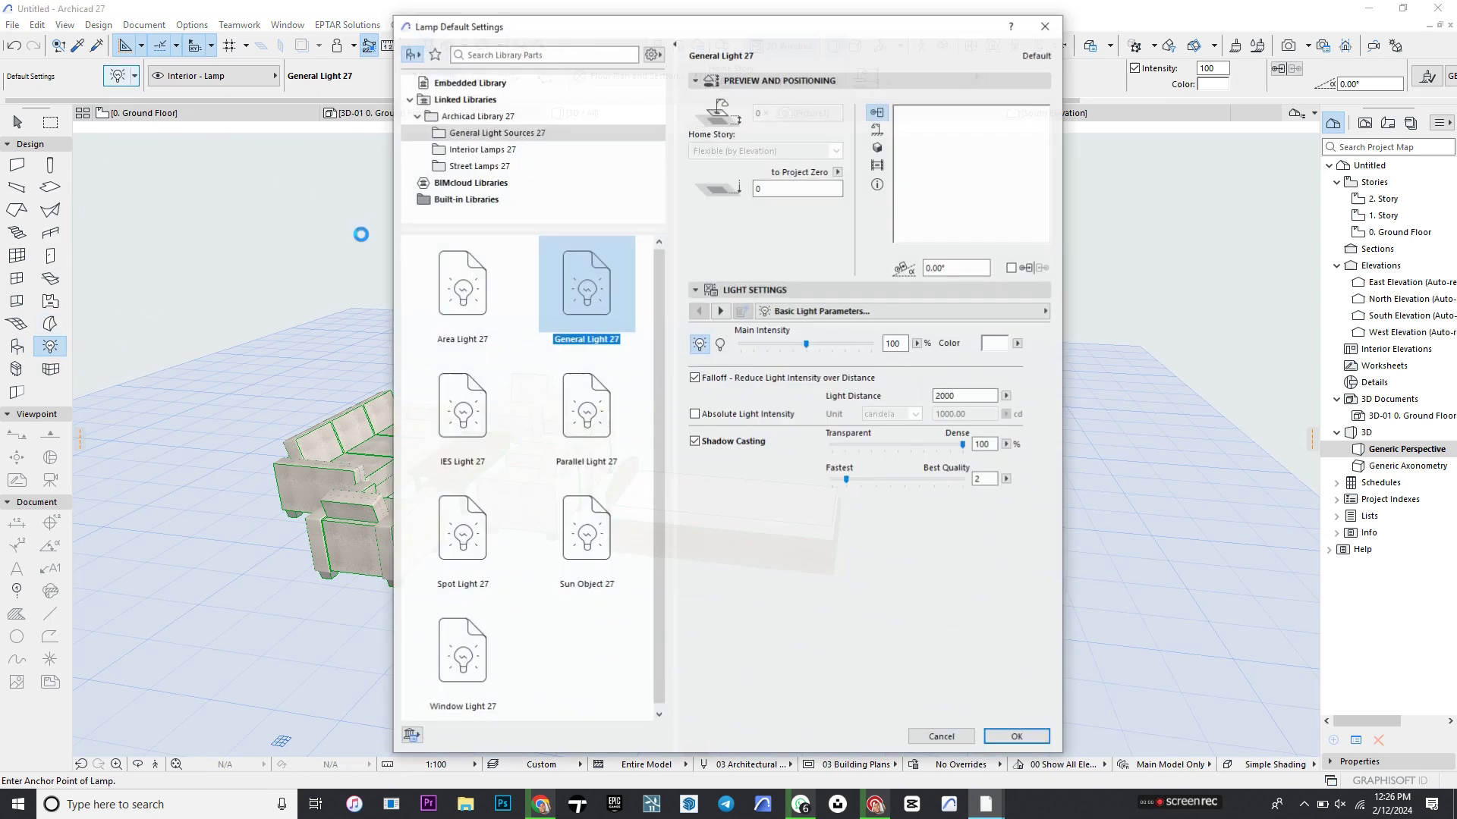
pyautogui.click(477, 151)
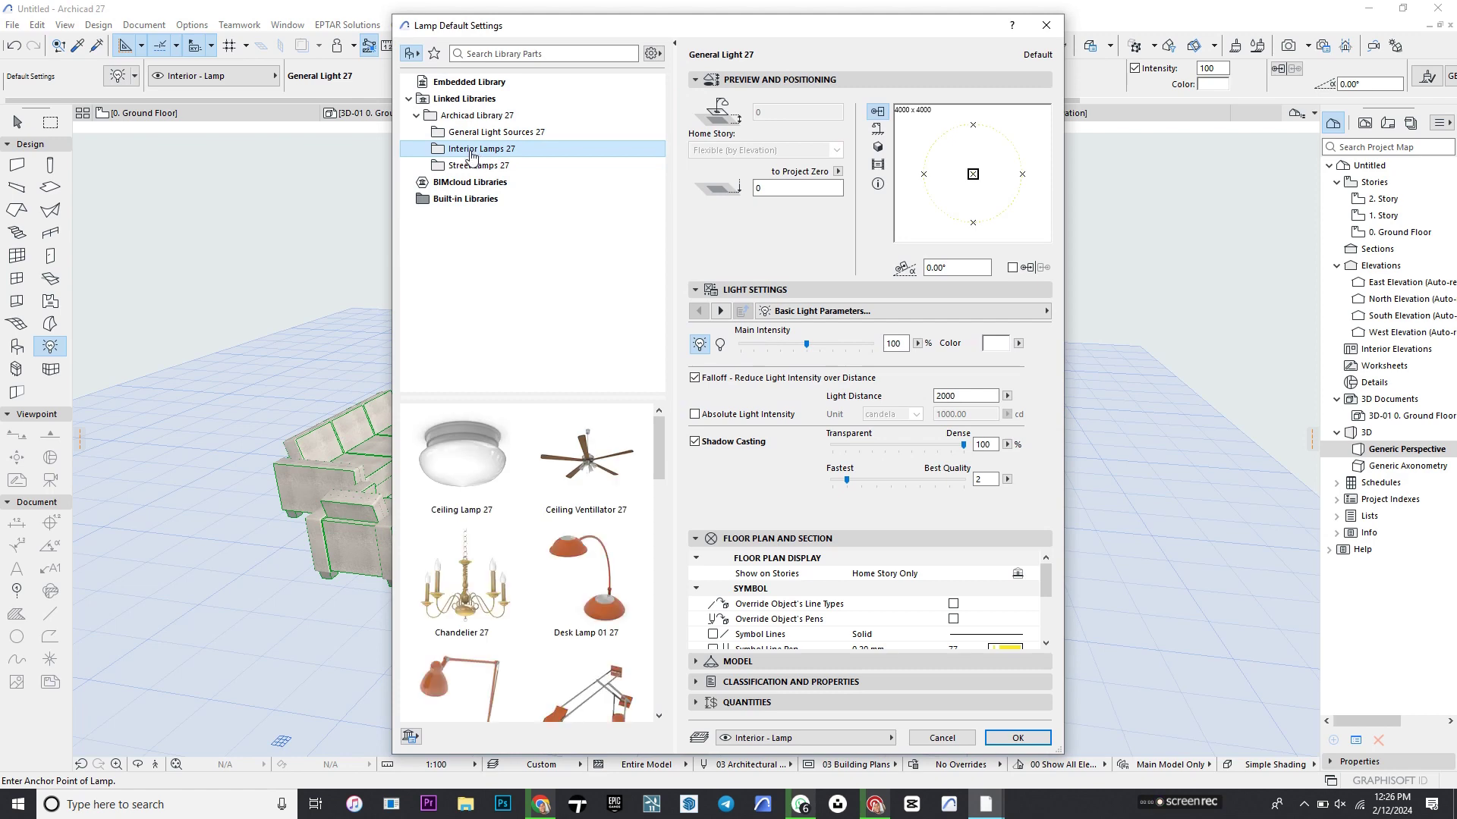
pyautogui.scroll(-3, 501, 547)
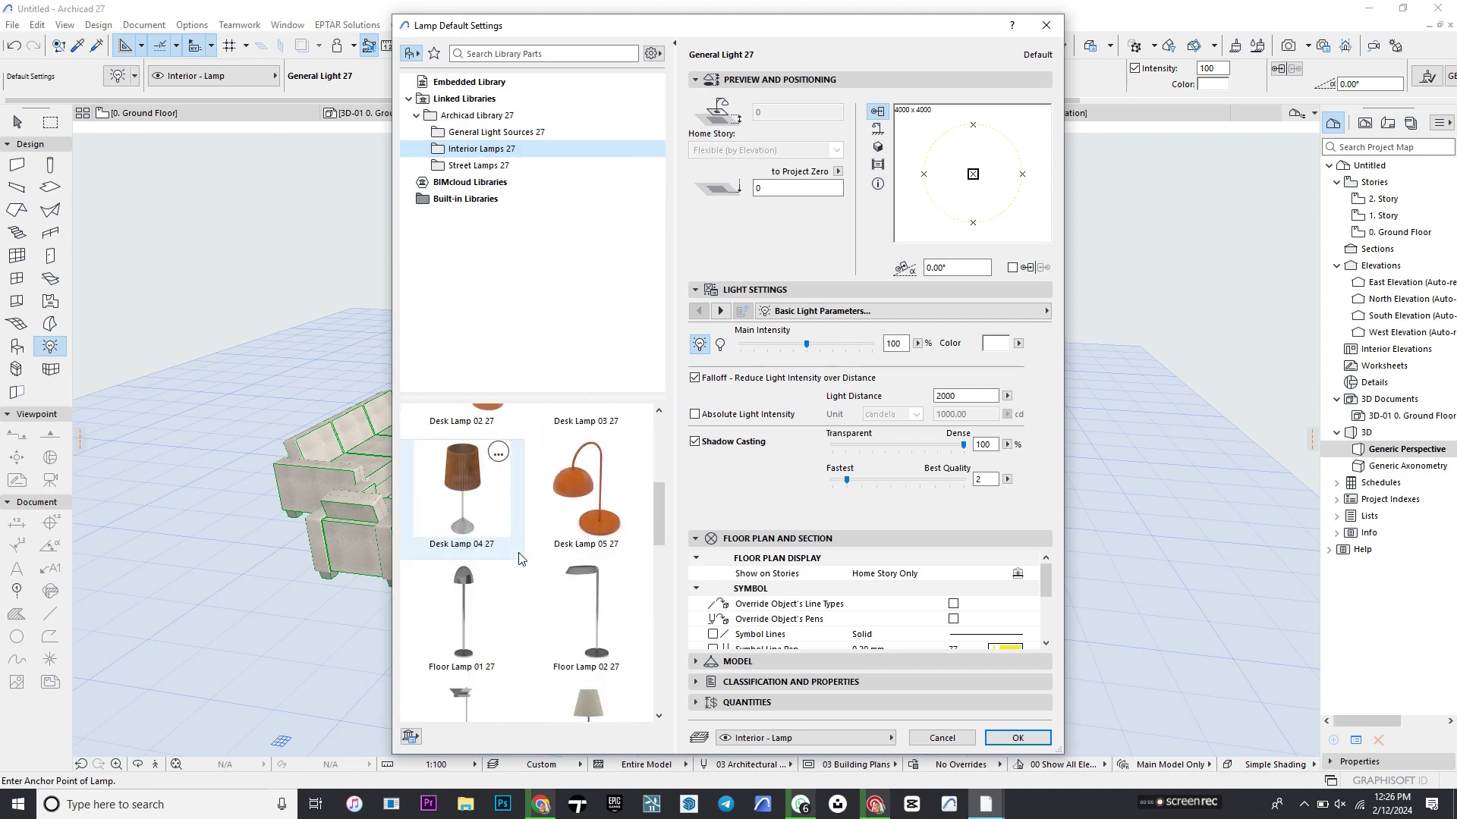
pyautogui.scroll(3, 501, 546)
pyautogui.scroll(-1, 510, 554)
pyautogui.click(467, 166)
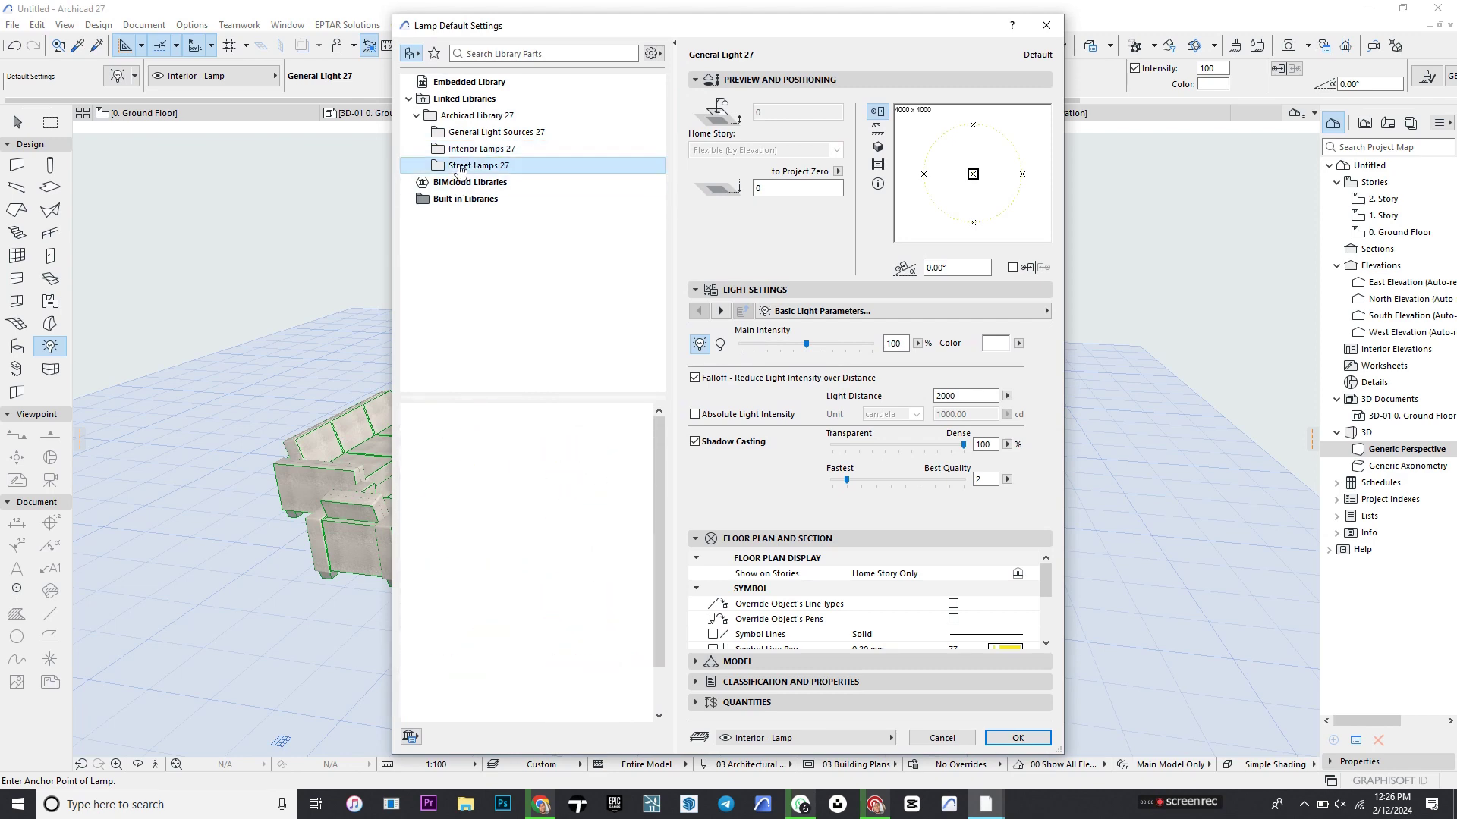
pyautogui.scroll(-1, 463, 546)
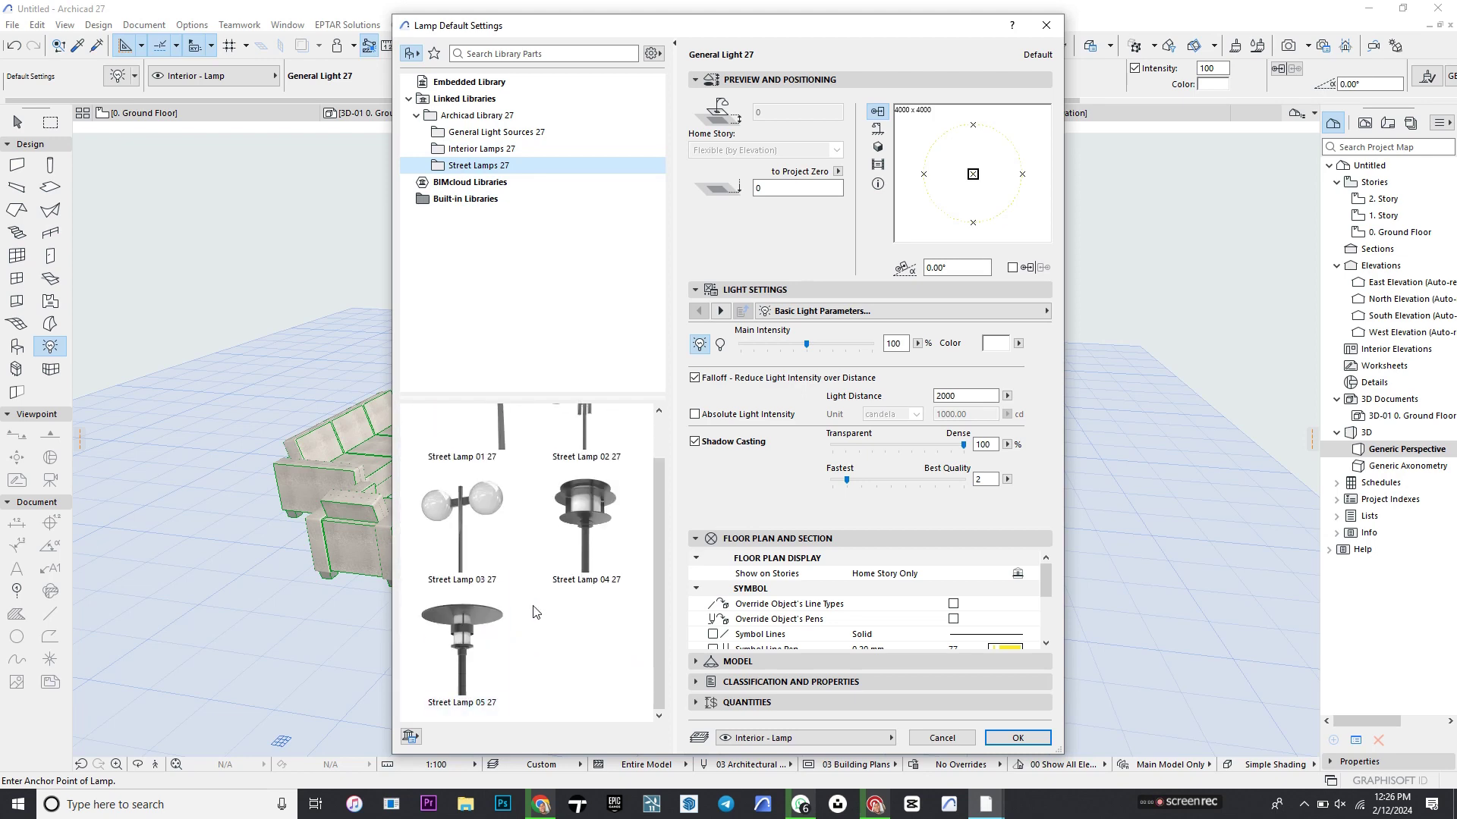
pyautogui.click(451, 565)
pyautogui.press('Down')
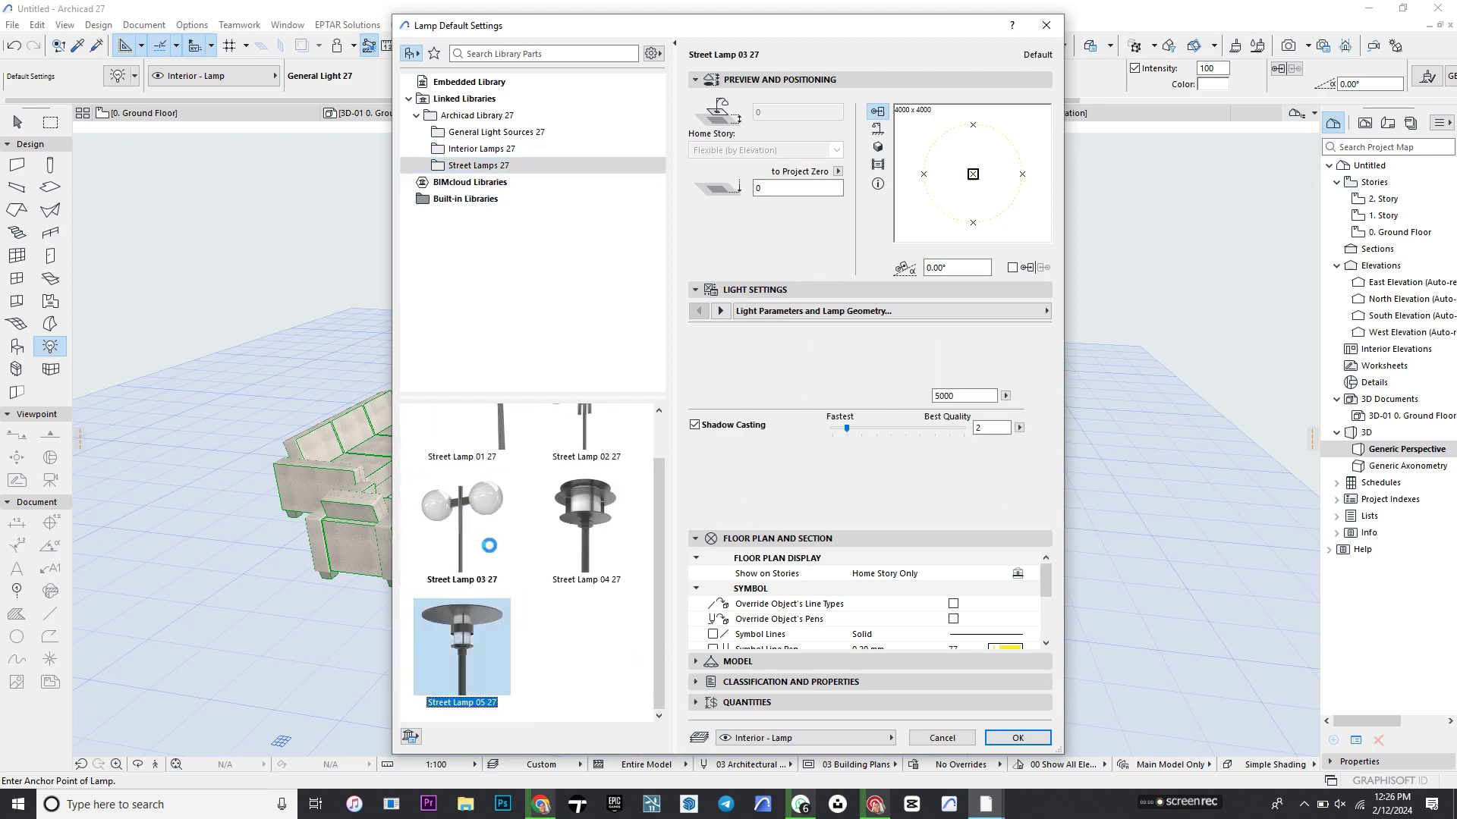
# - Confirm Street Lamp 05 27 and place it in the 3D model beside the bed and sofas
pyautogui.click(1018, 737)
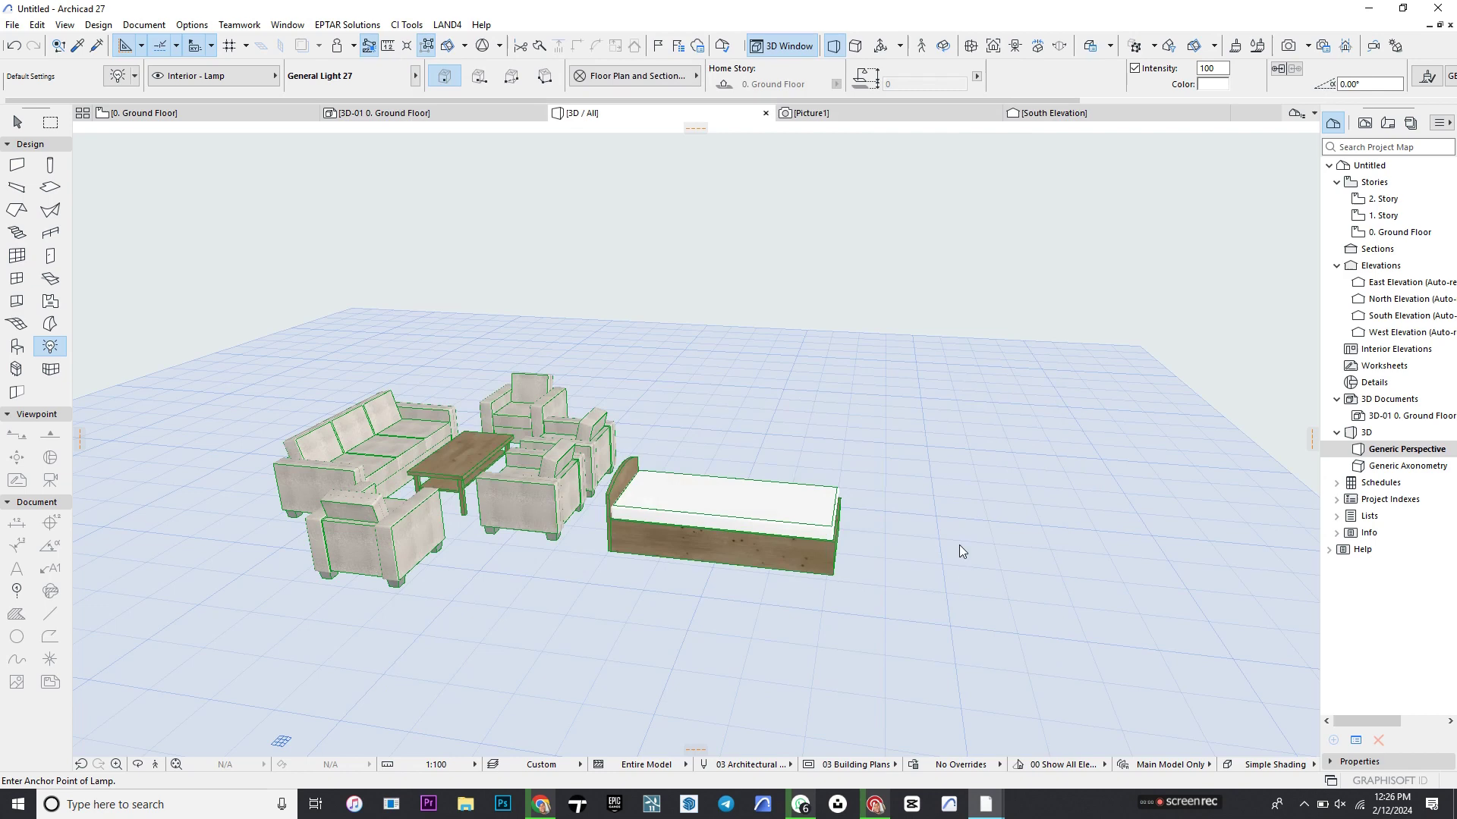
pyautogui.click(987, 527)
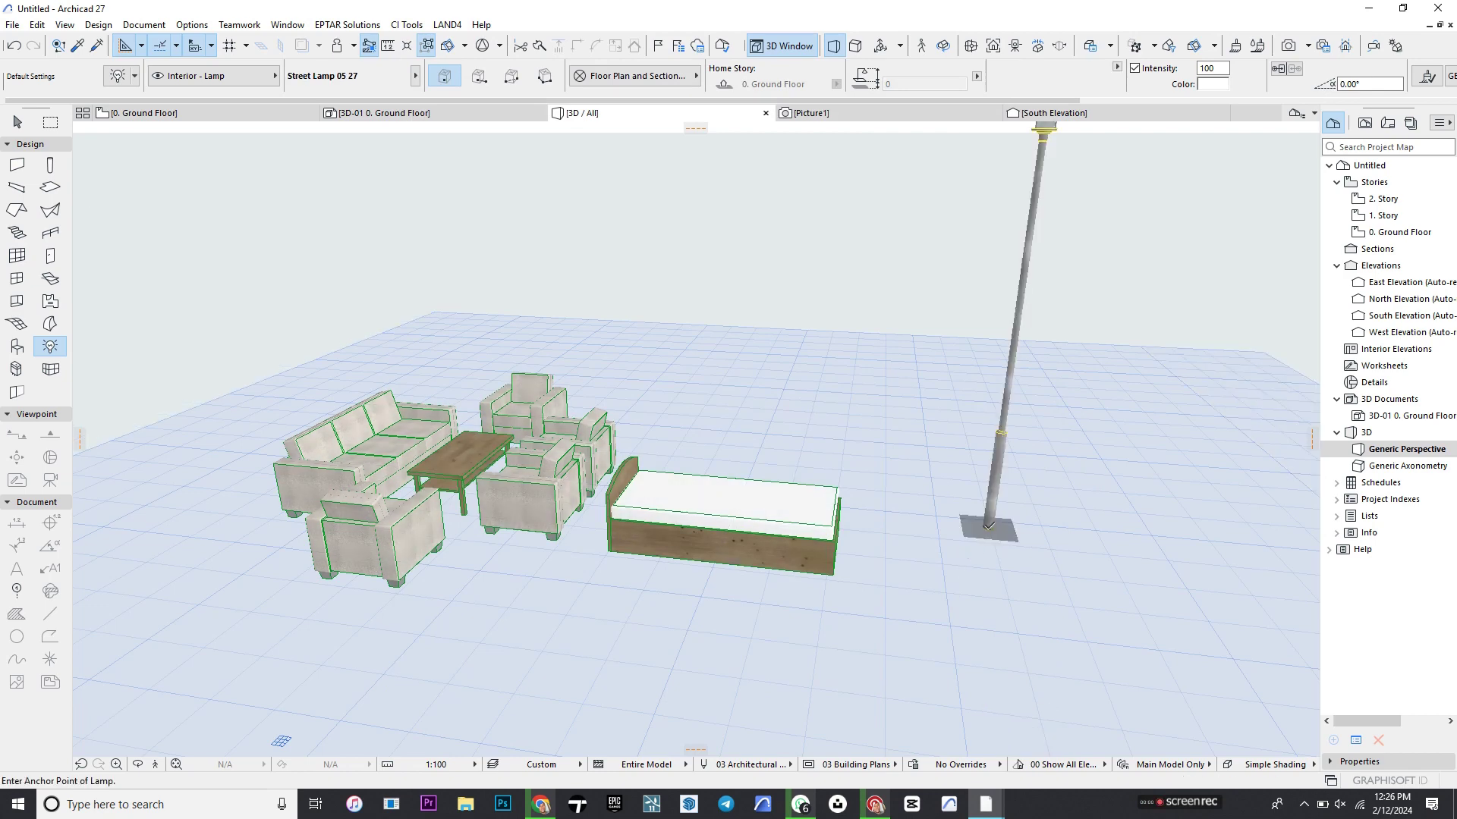
pyautogui.scroll(10, 985, 239)
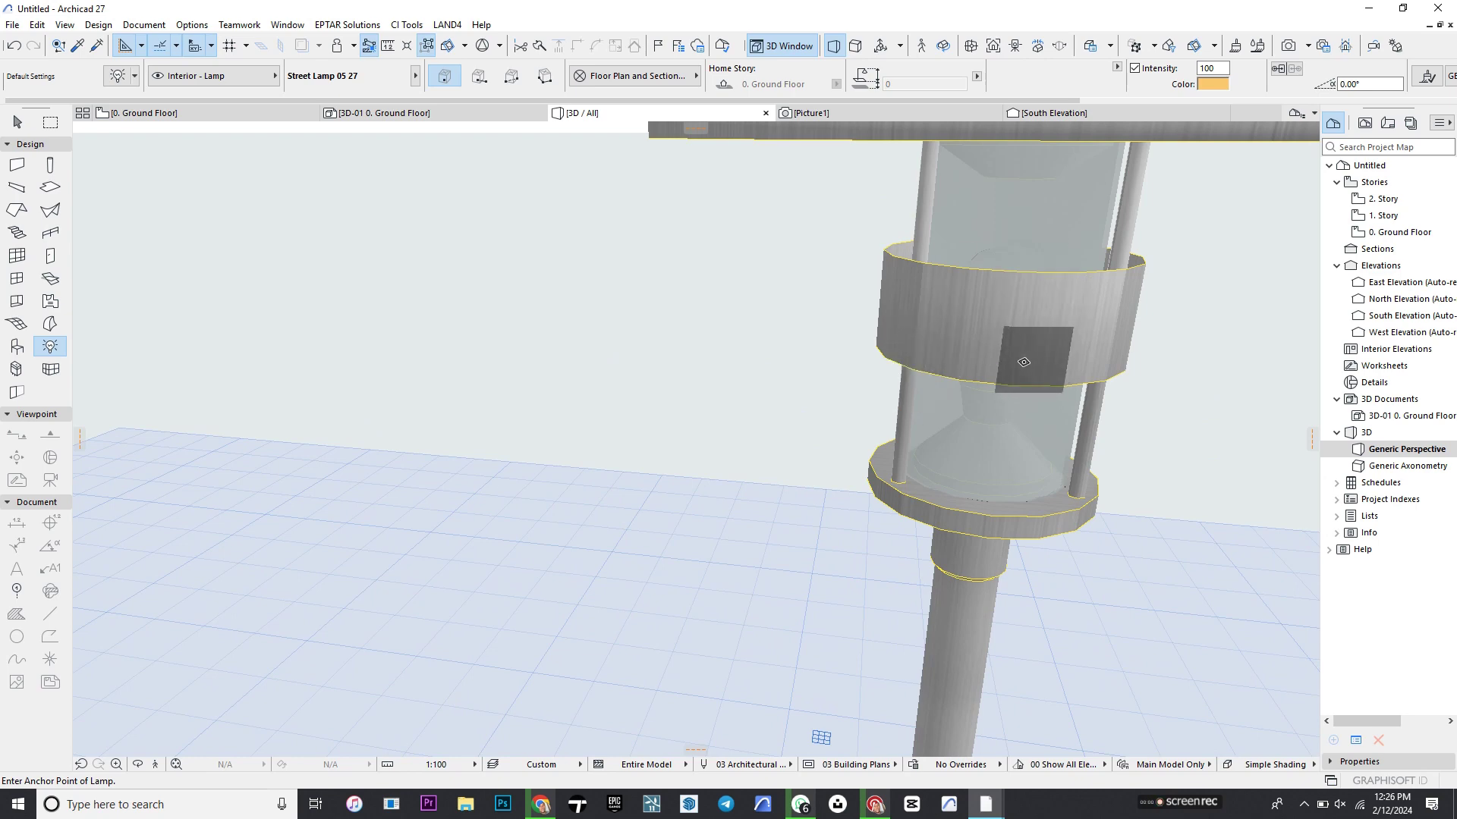
pyautogui.scroll(-10, 790, 399)
pyautogui.scroll(-5, 554, 345)
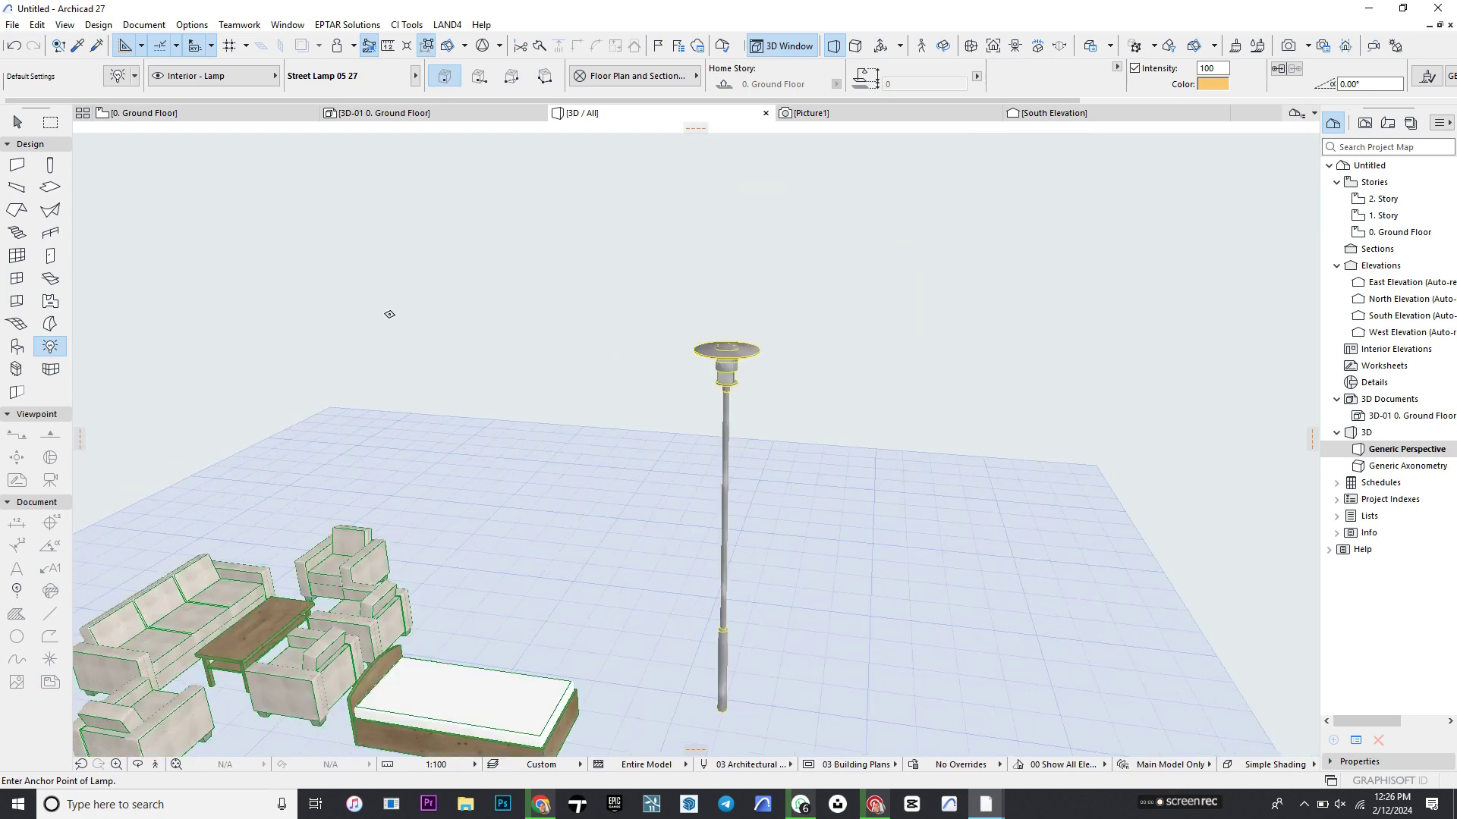
# - On the 0. Ground Floor plan, draw a two-flight U-shaped stair with 20 risers
pyautogui.click(9, 237)
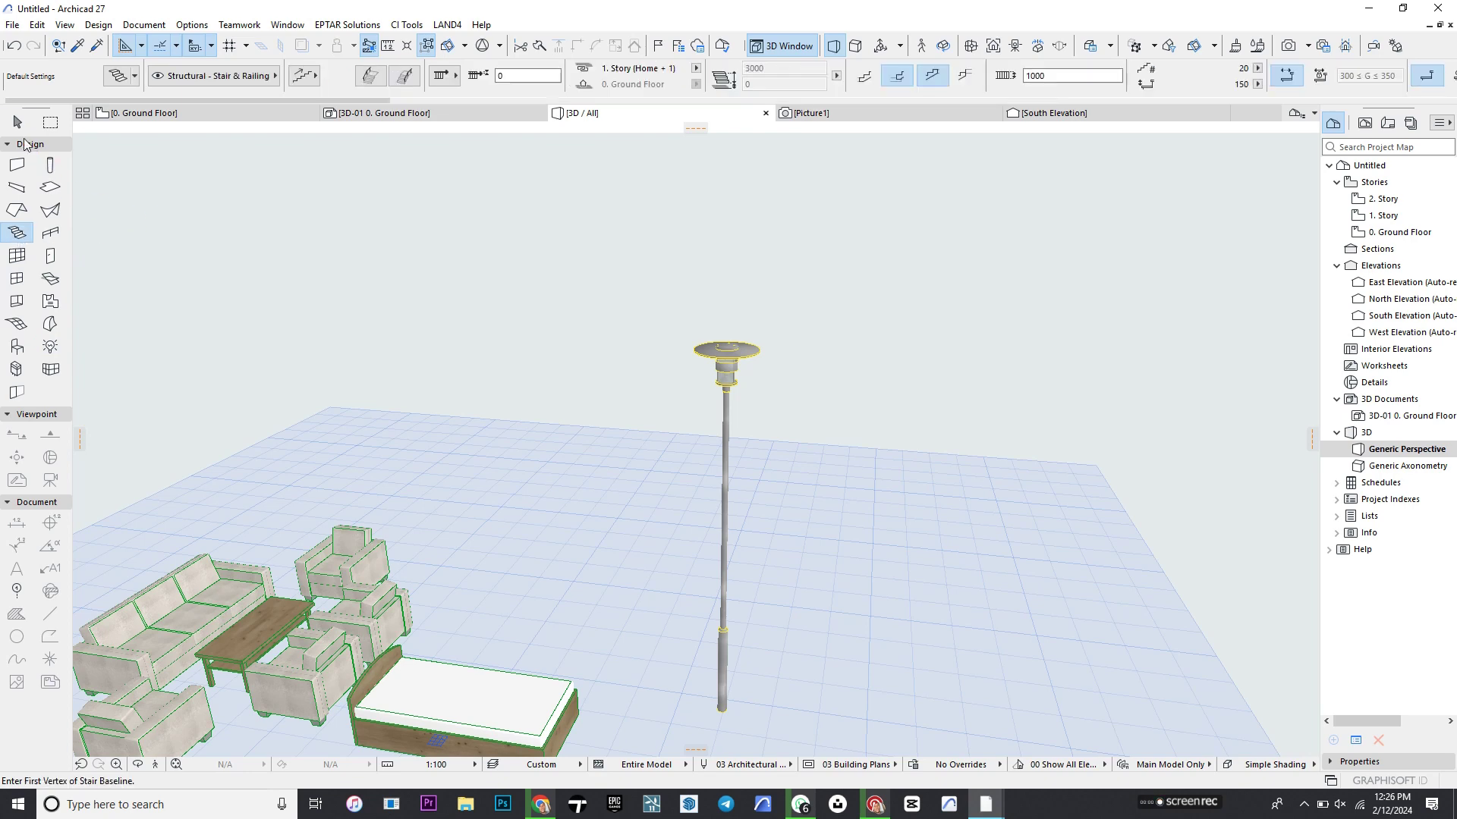
pyautogui.click(195, 113)
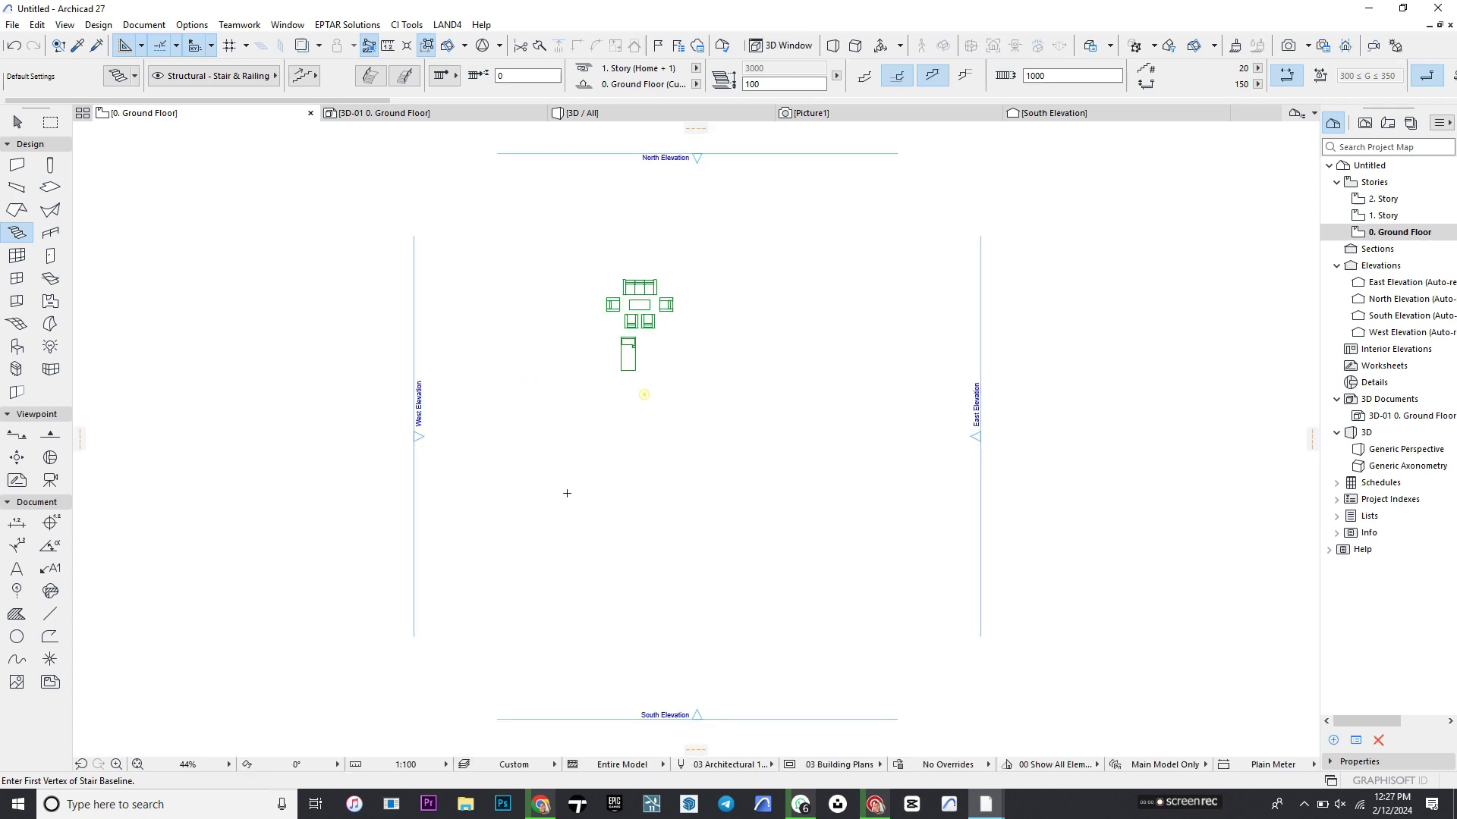
pyautogui.scroll(5, 567, 493)
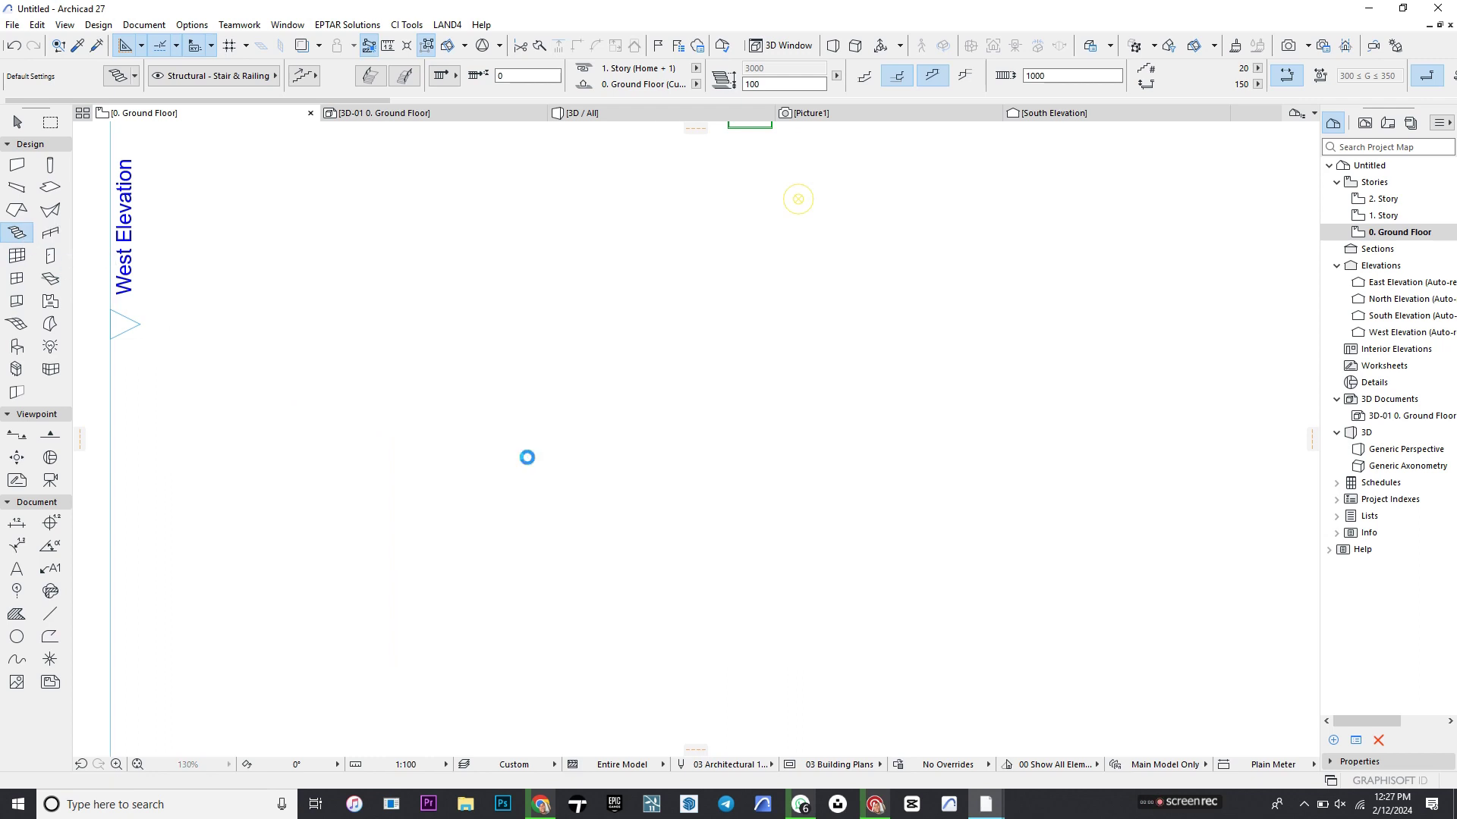
pyautogui.click(528, 457)
pyautogui.doubleClick(532, 453)
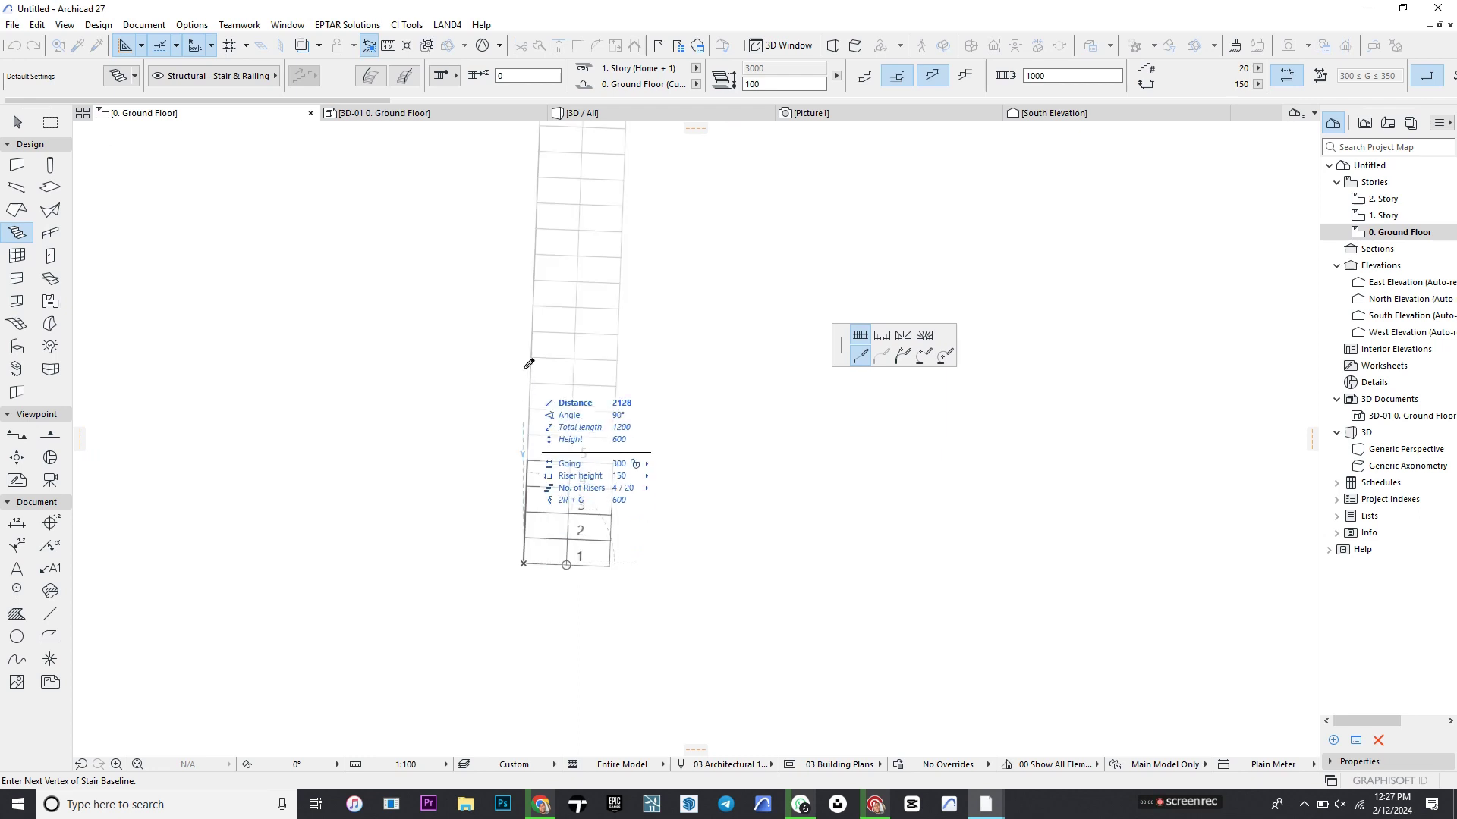
pyautogui.scroll(-3, 525, 386)
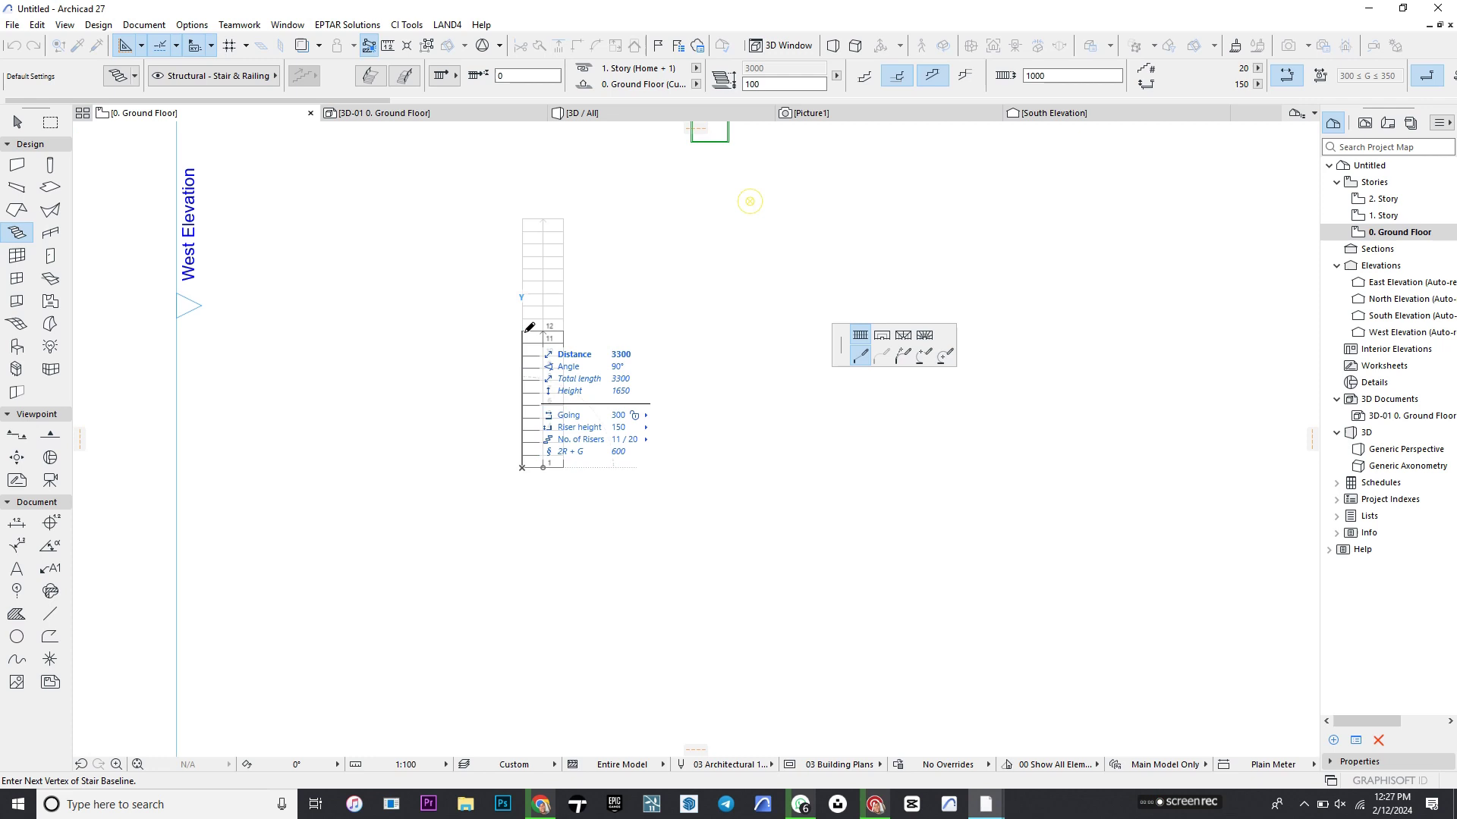
pyautogui.click(527, 327)
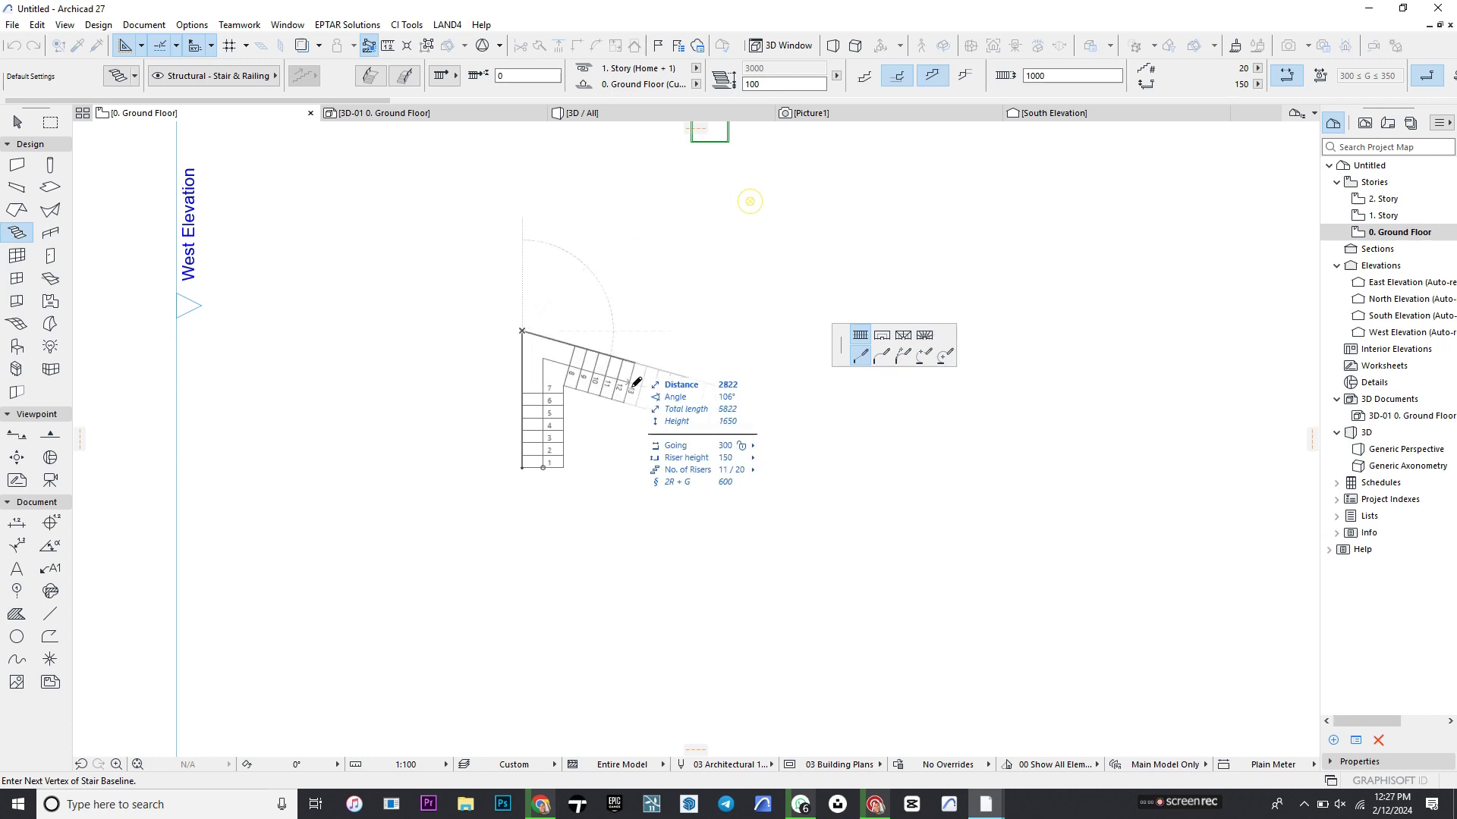
pyautogui.click(631, 332)
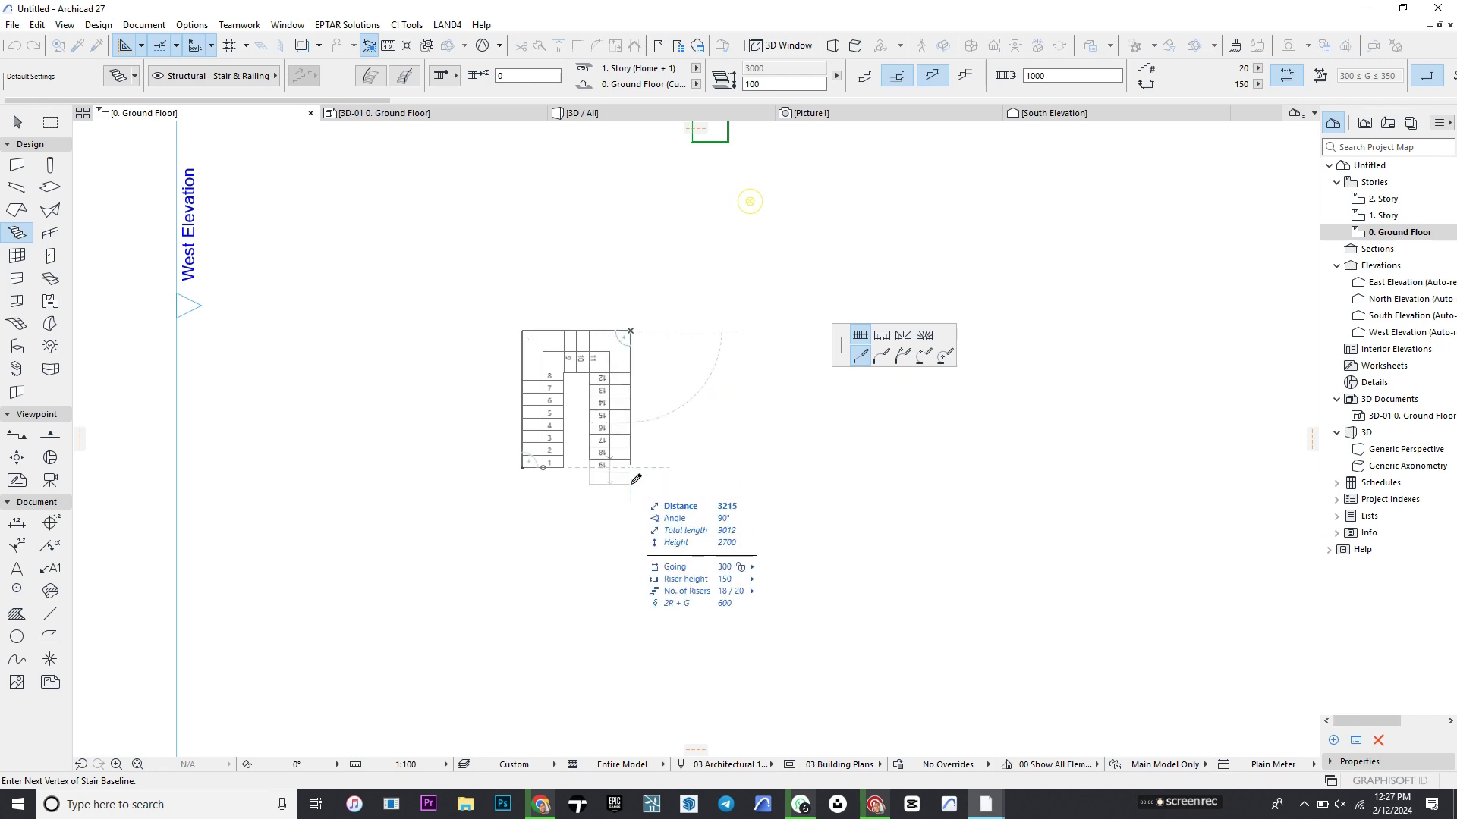
pyautogui.doubleClick(636, 480)
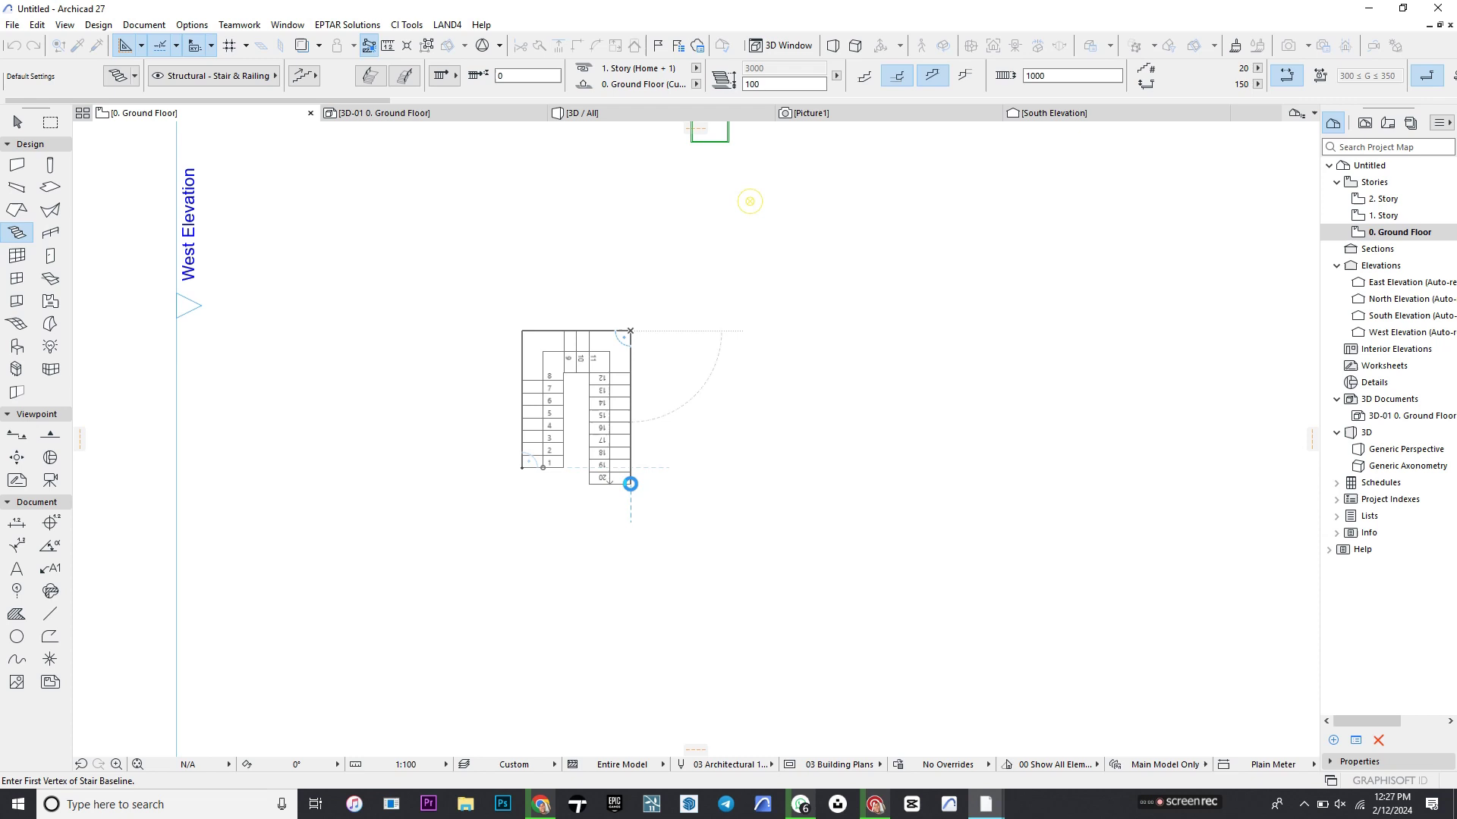
pyautogui.scroll(1, 632, 482)
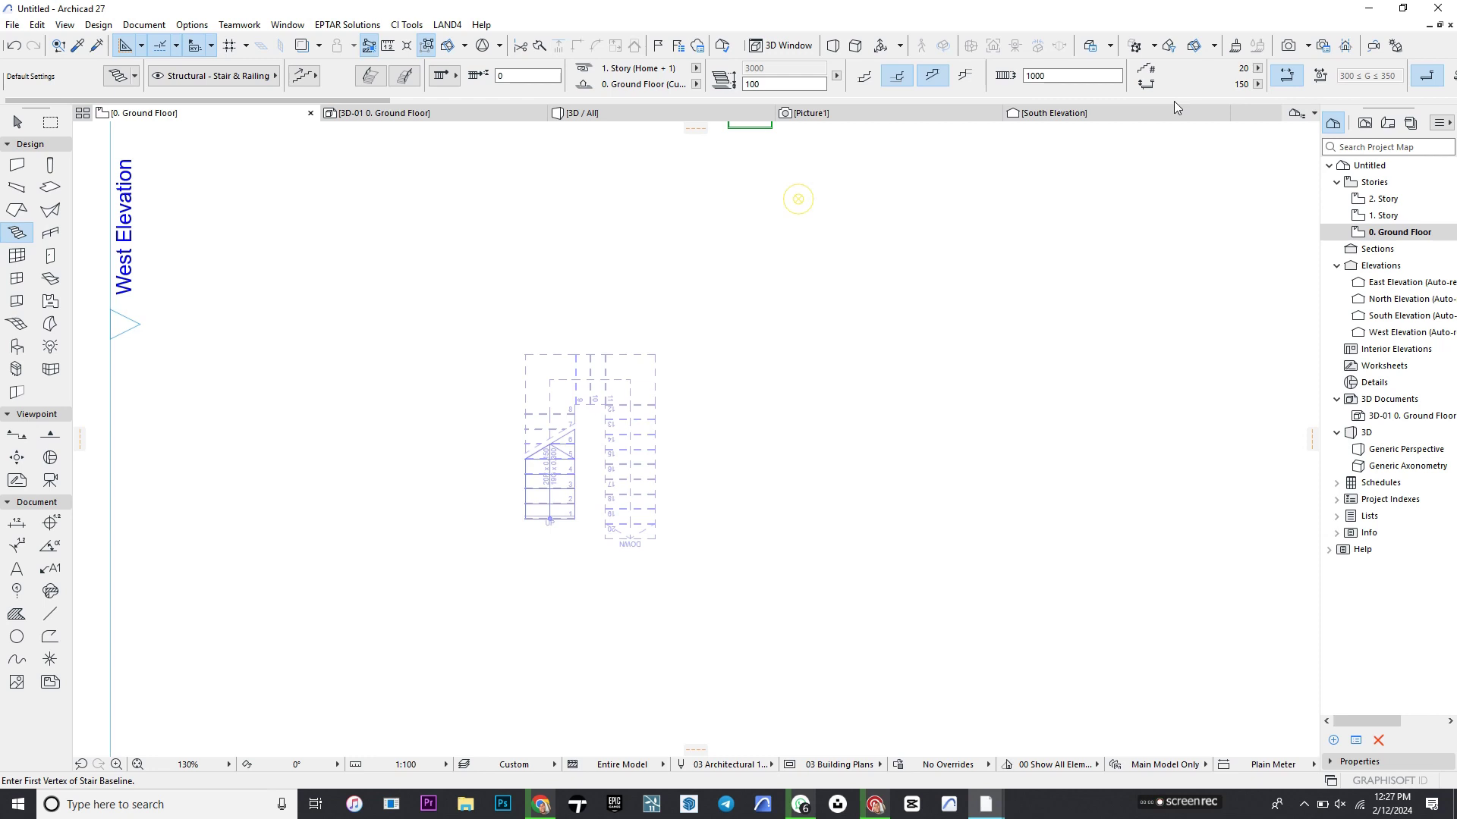
# - Draw a straight stair with 15 risers and 1800 width
pyautogui.click(1258, 68)
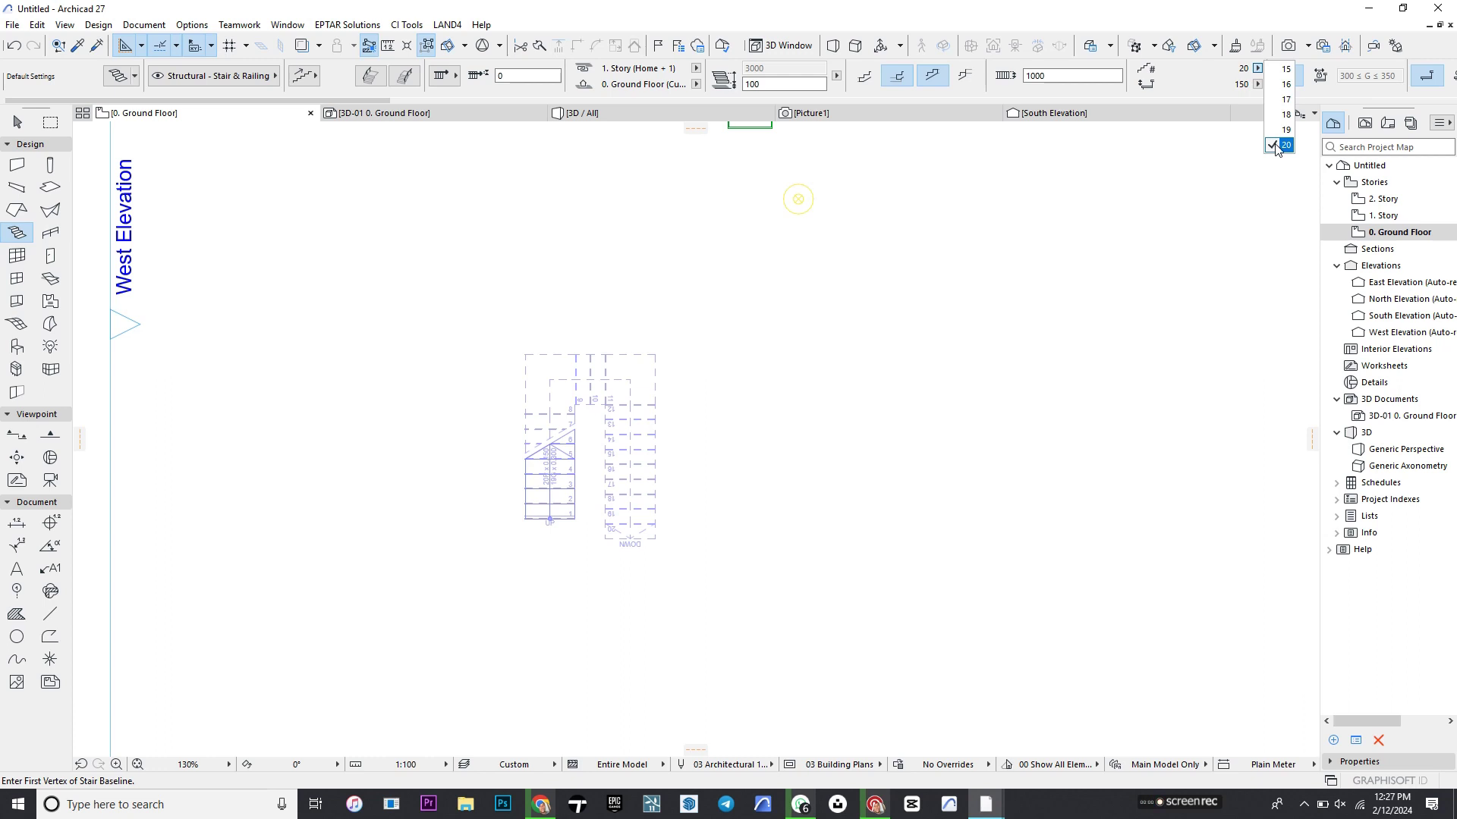
pyautogui.click(1286, 69)
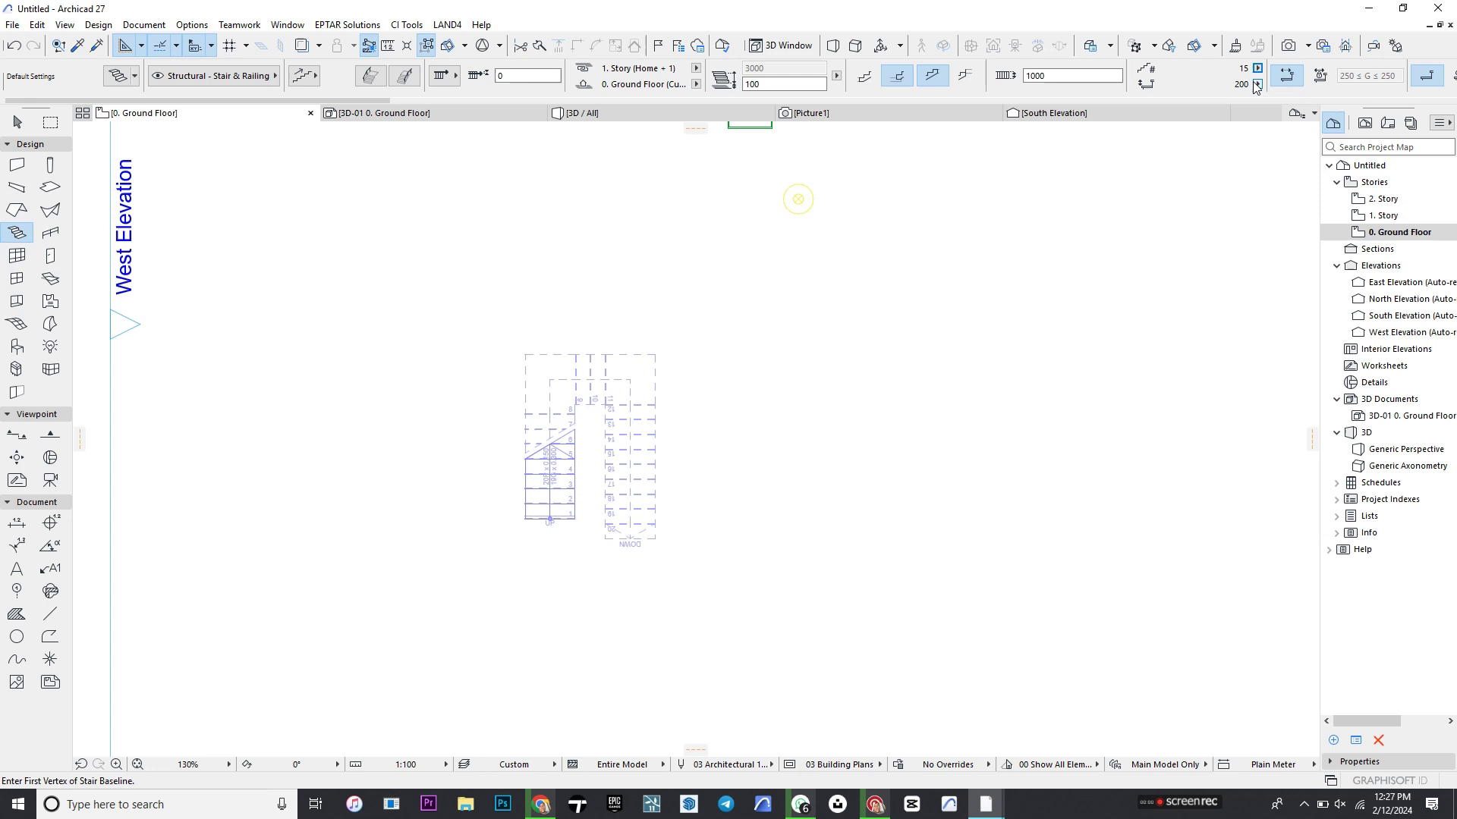
pyautogui.click(1039, 76)
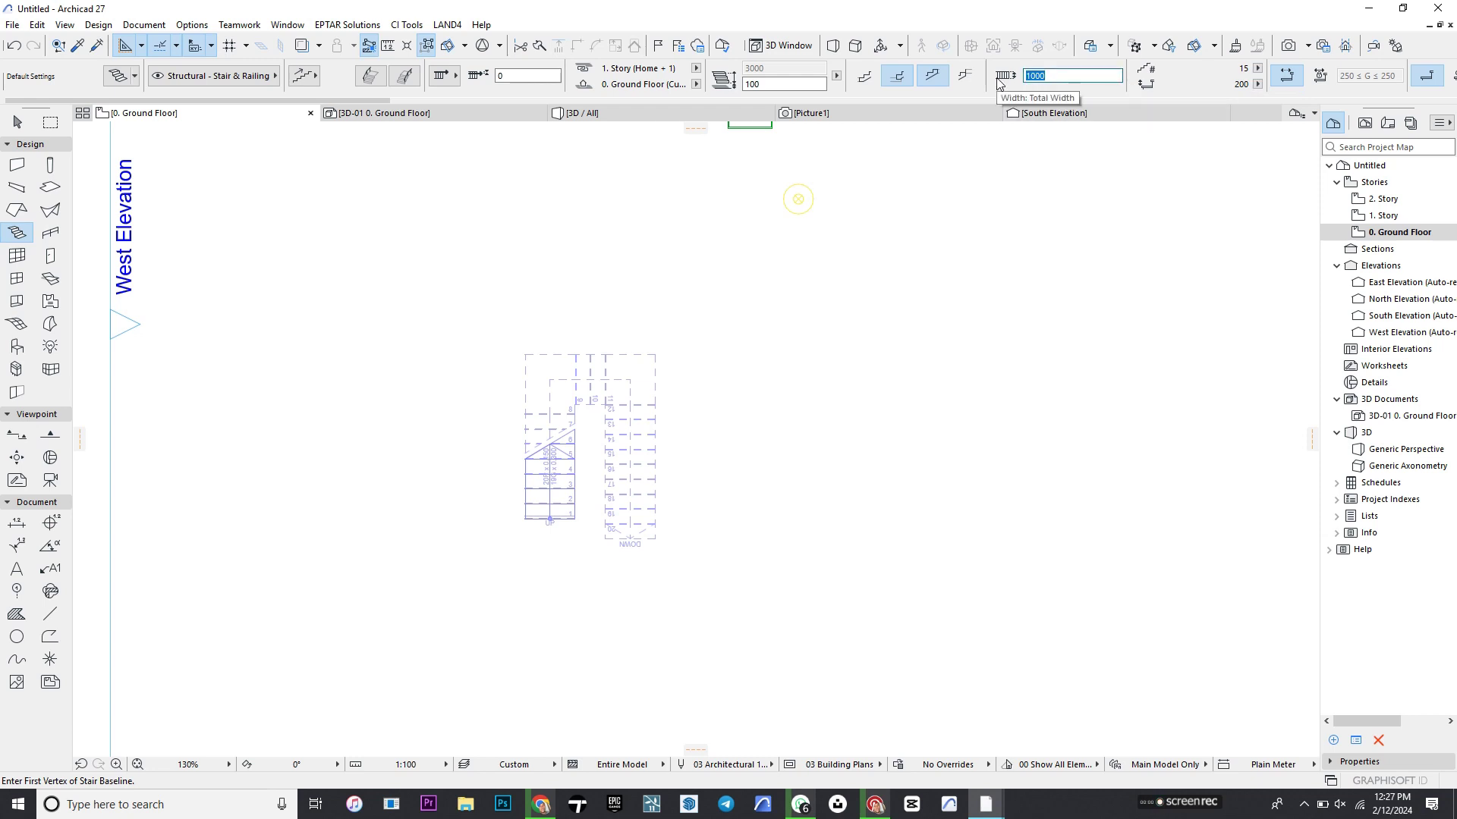
pyautogui.write('1')
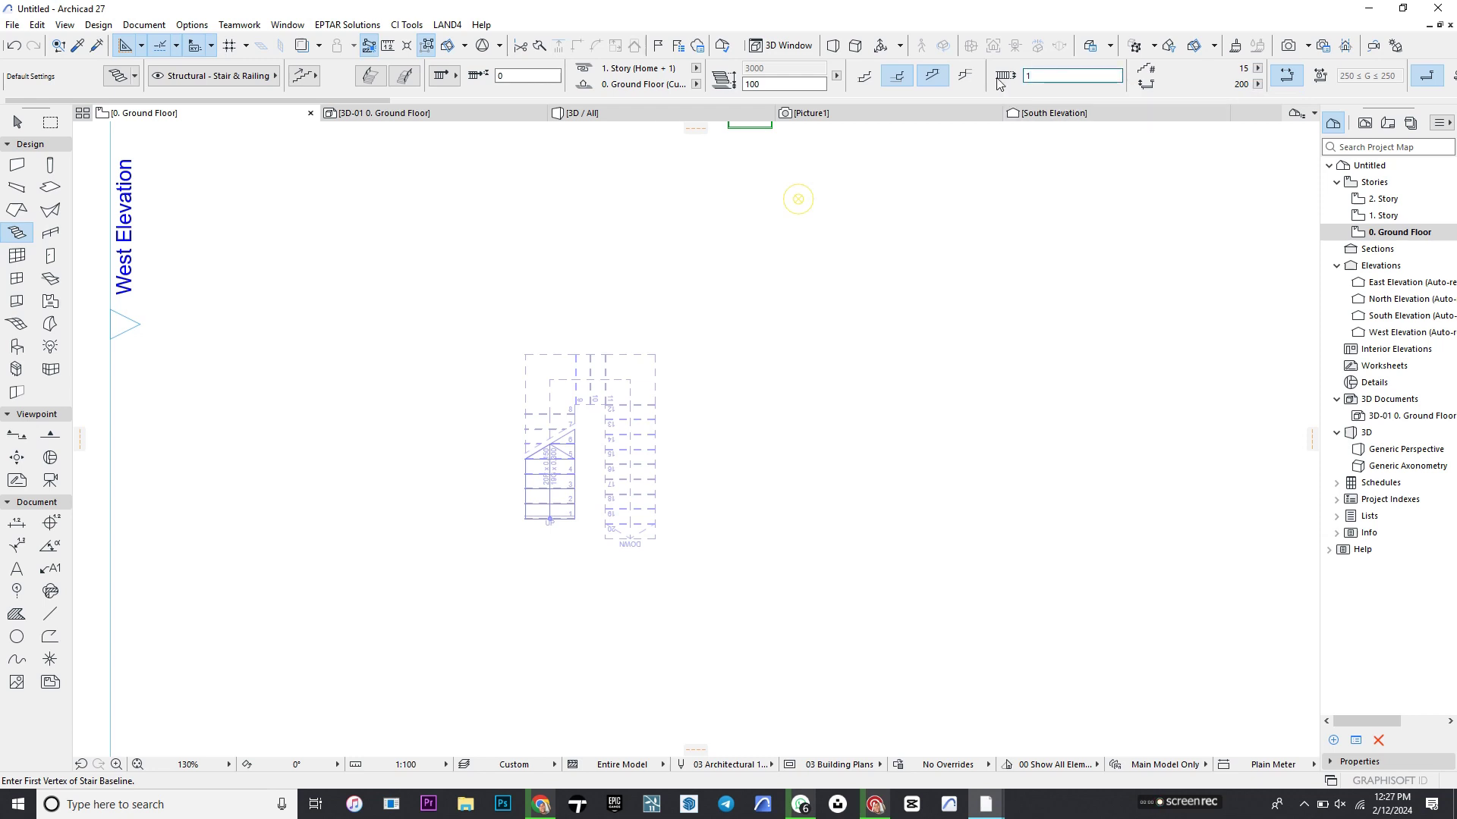
pyautogui.write('005')
pyautogui.press('Return')
pyautogui.click(780, 427)
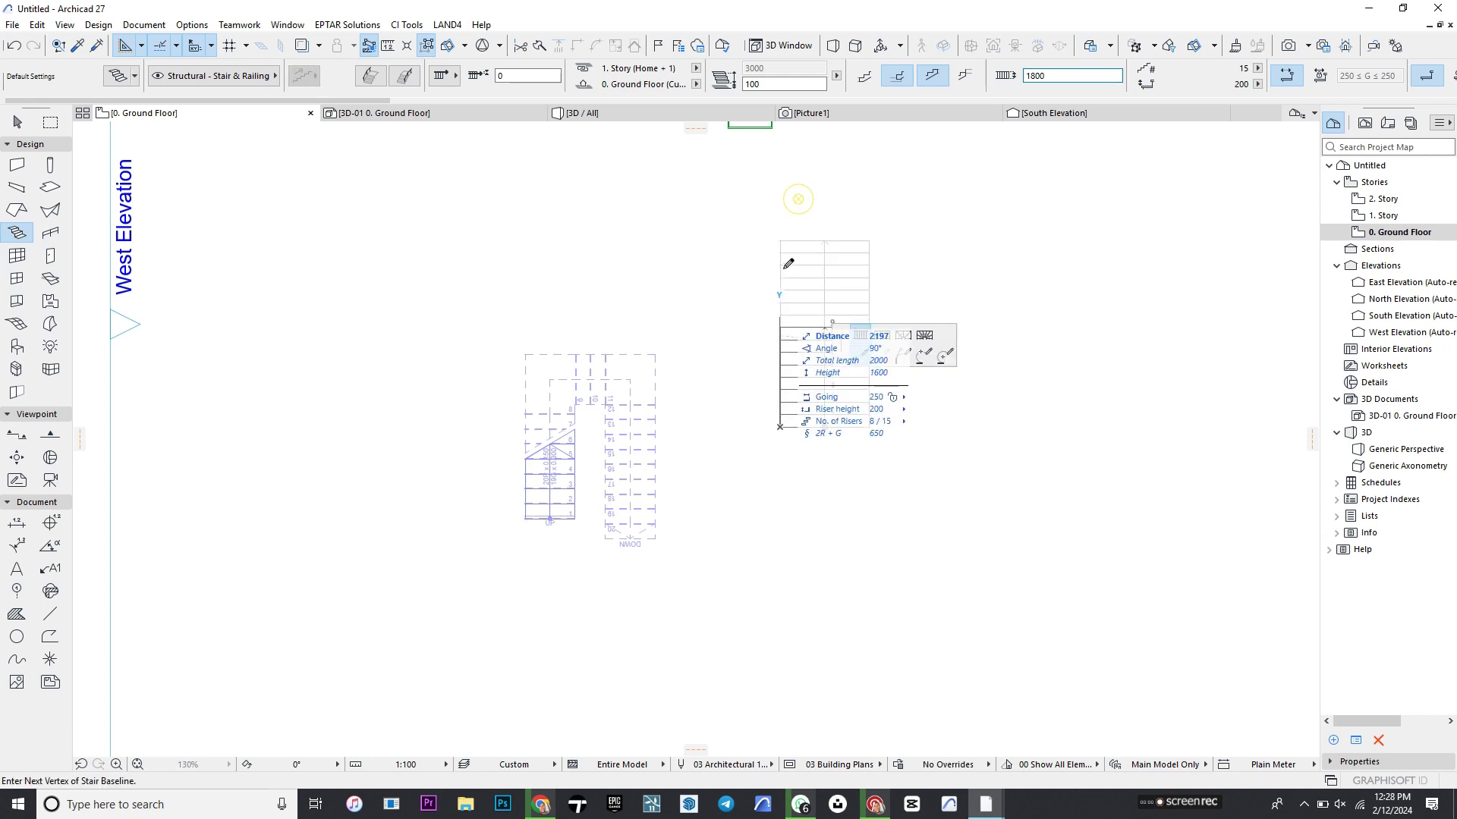
pyautogui.click(783, 242)
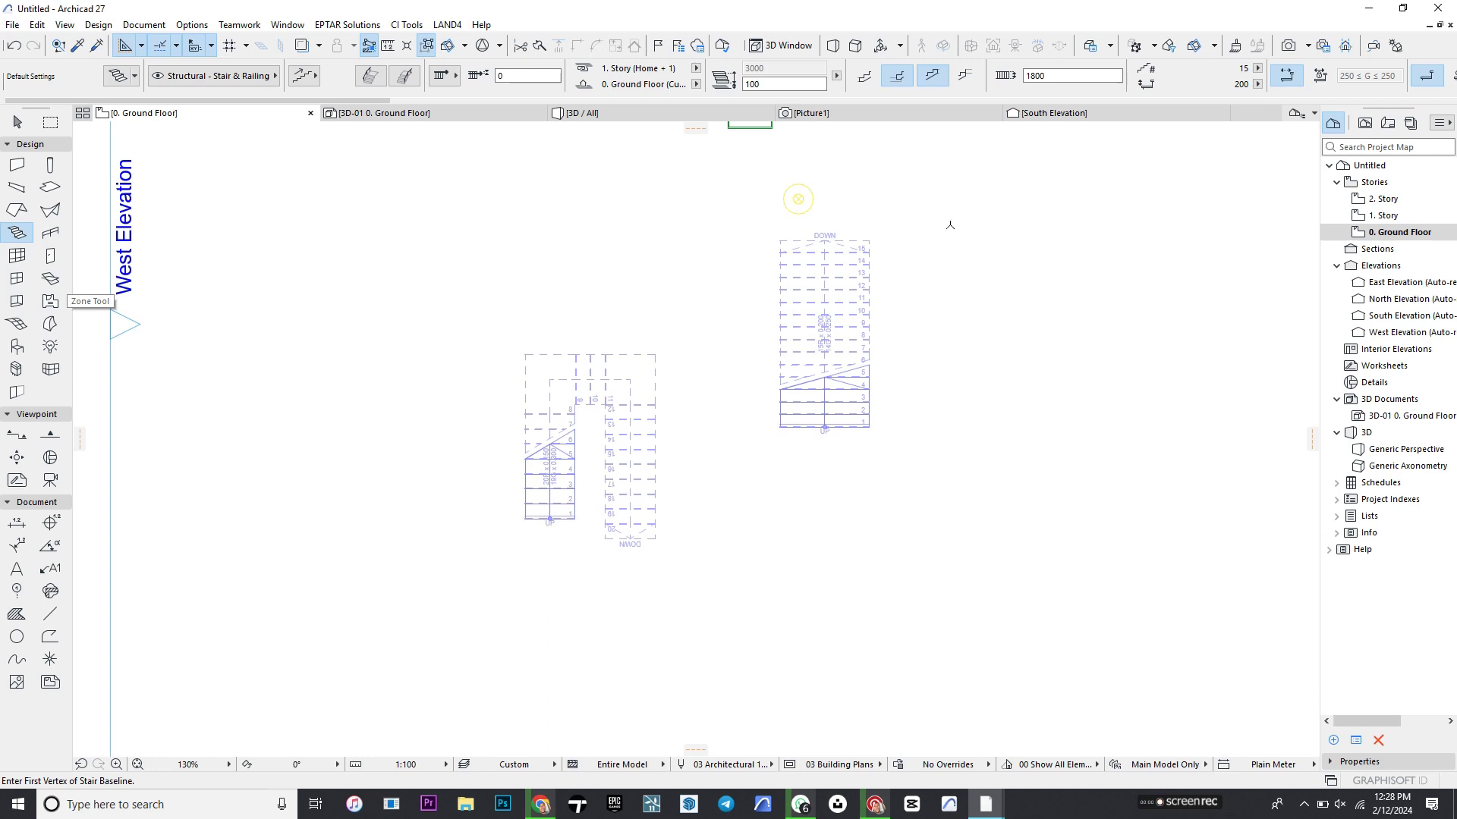
# - Reset the stair settings to 1000 width and 20 risers
pyautogui.click(1061, 76)
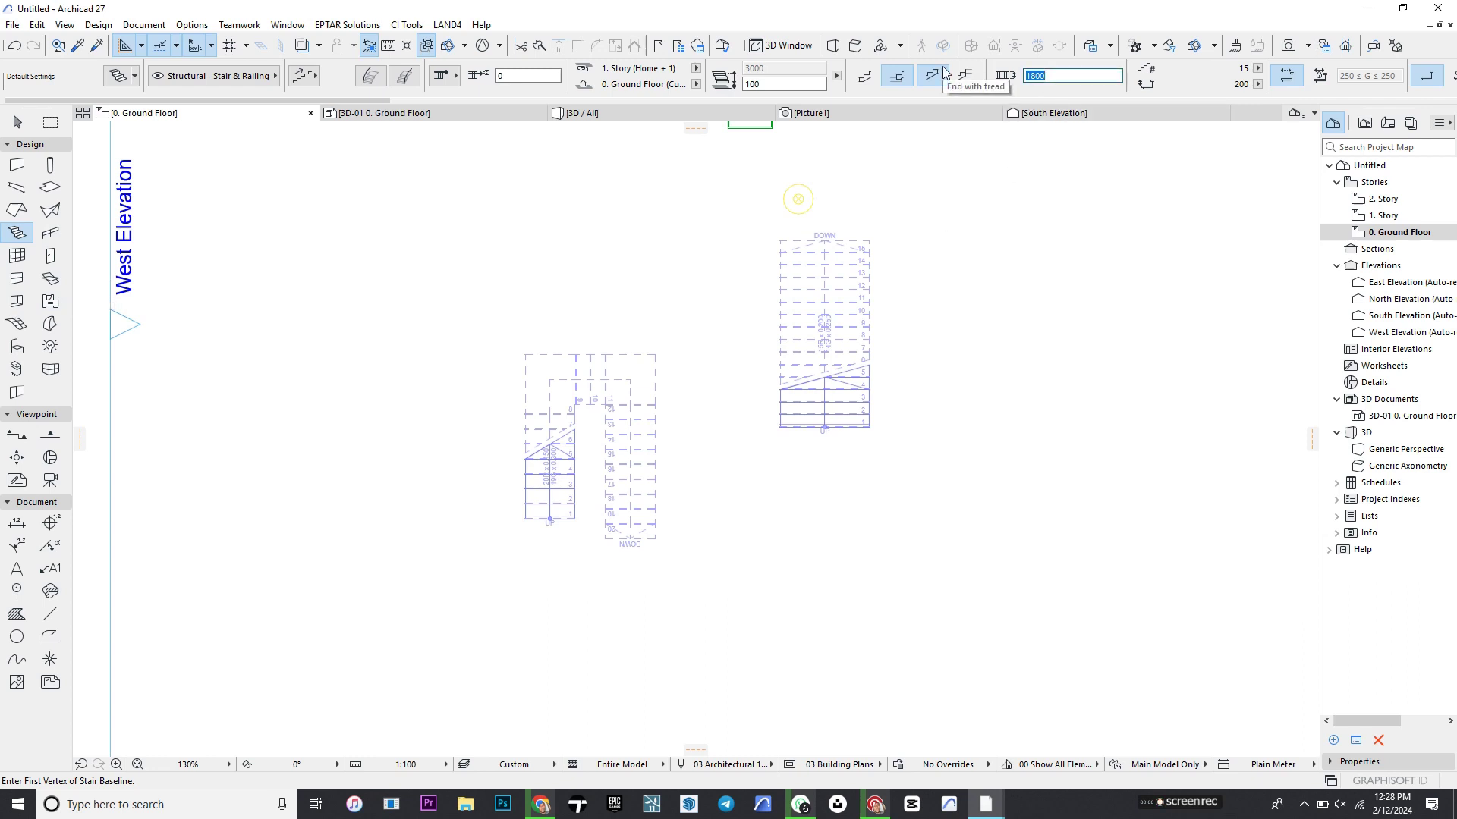
pyautogui.write('1000')
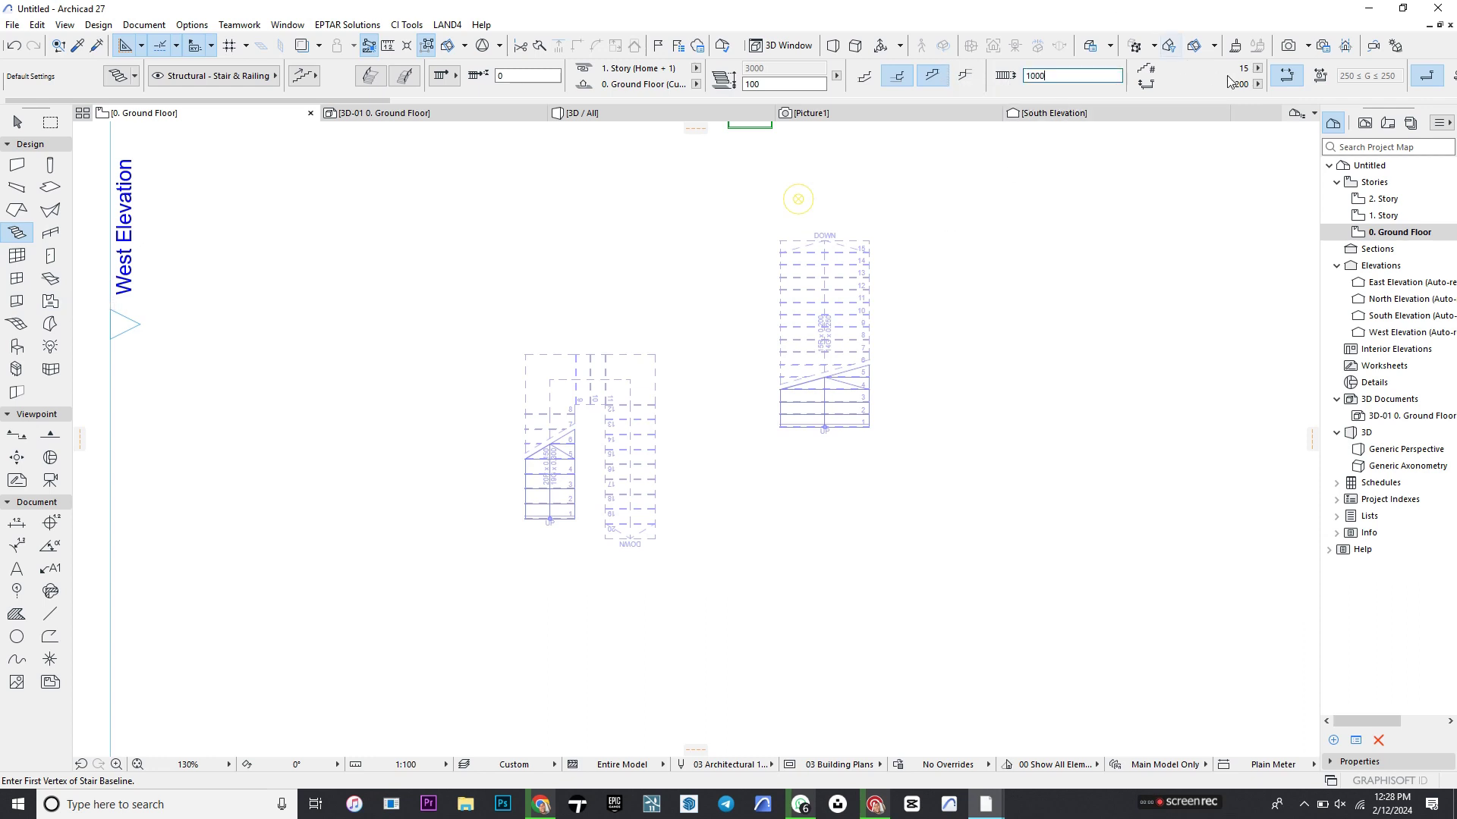
pyautogui.click(1258, 68)
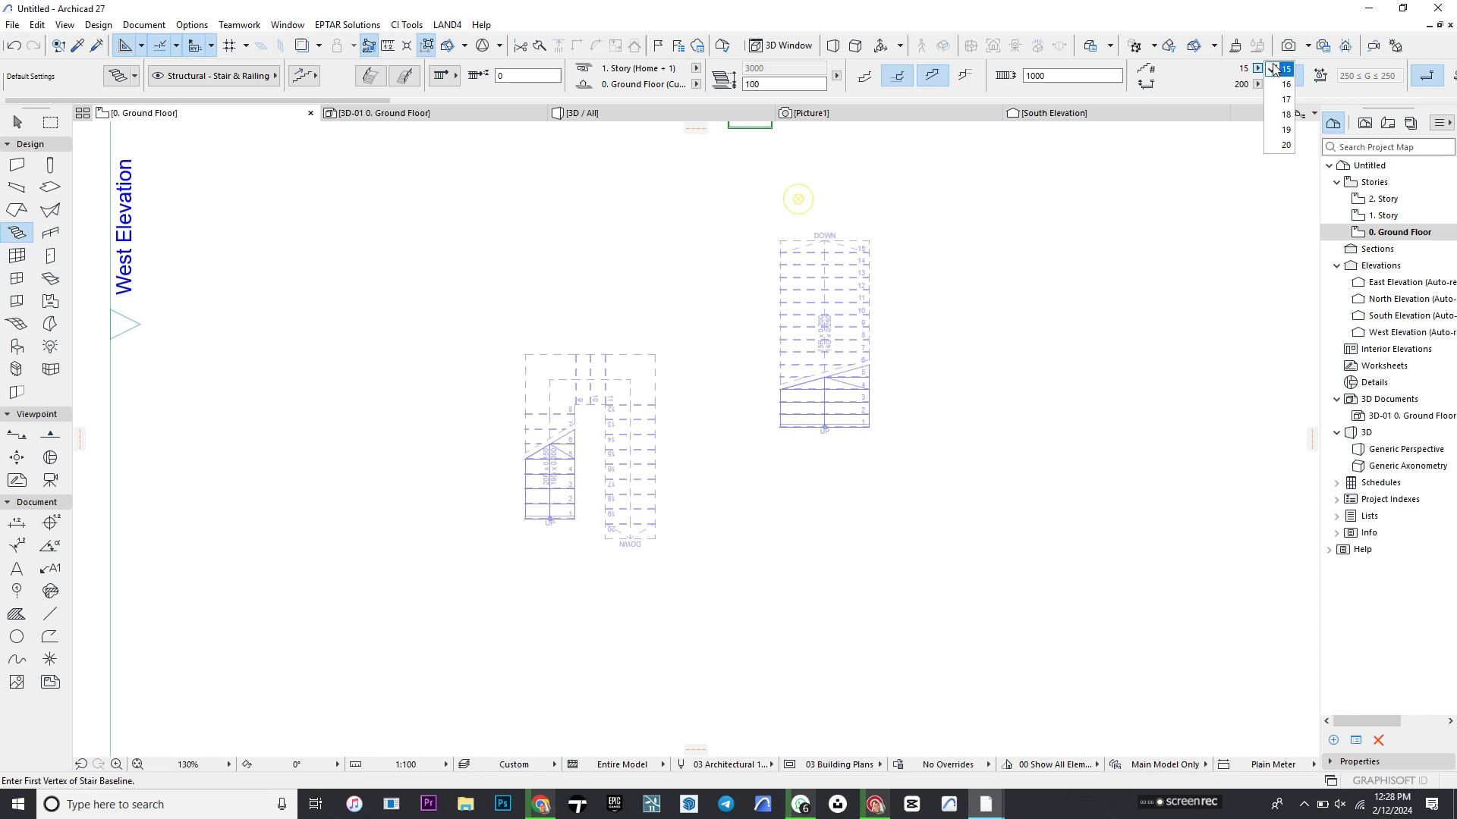
pyautogui.click(1286, 144)
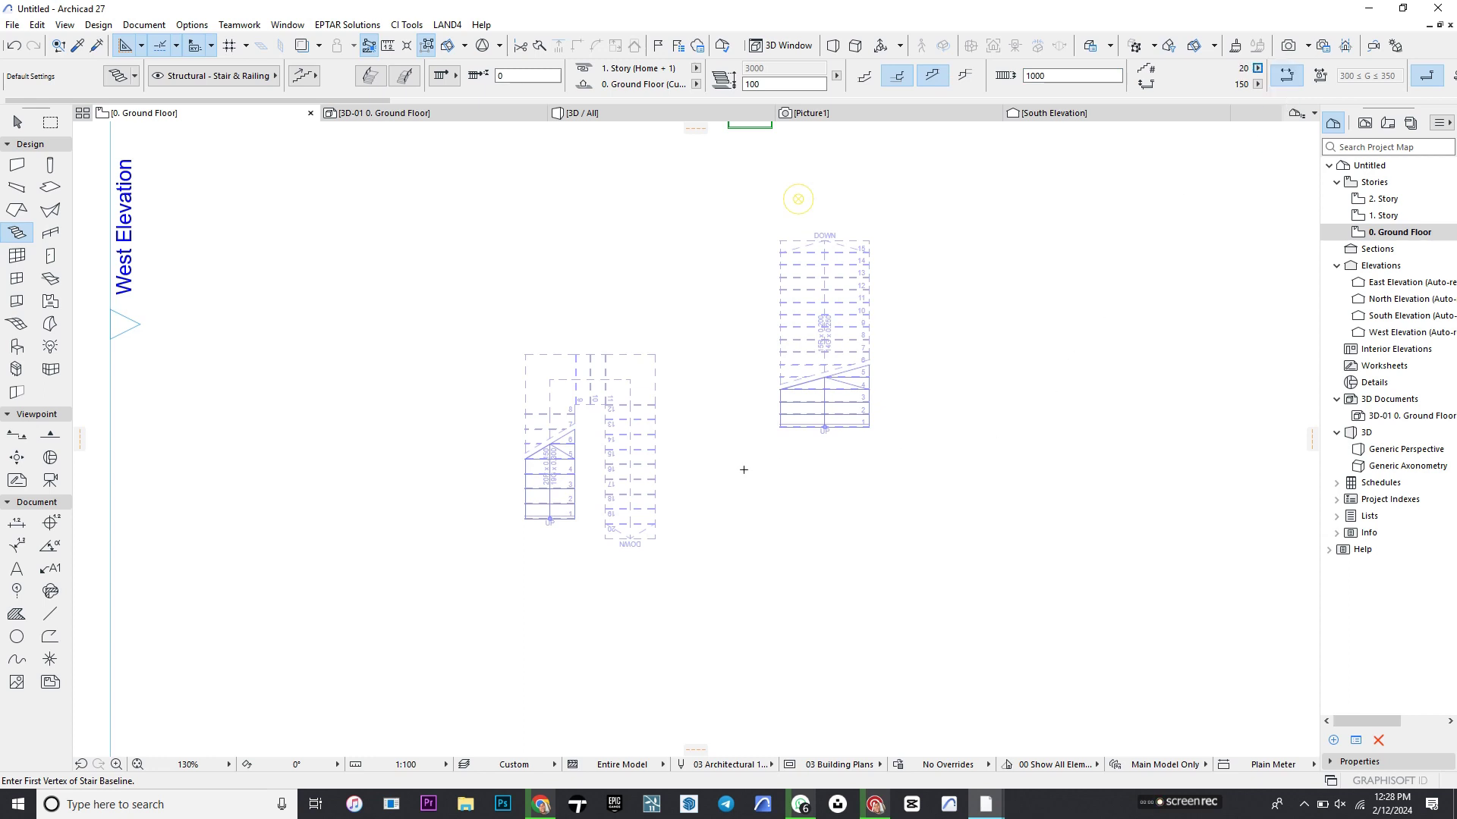
# - Draw a straight stair with a 2100 first flight, a mid-run landing, and 20 risers
pyautogui.scroll(-3, 650, 399)
pyautogui.hscroll(3, 650, 399)
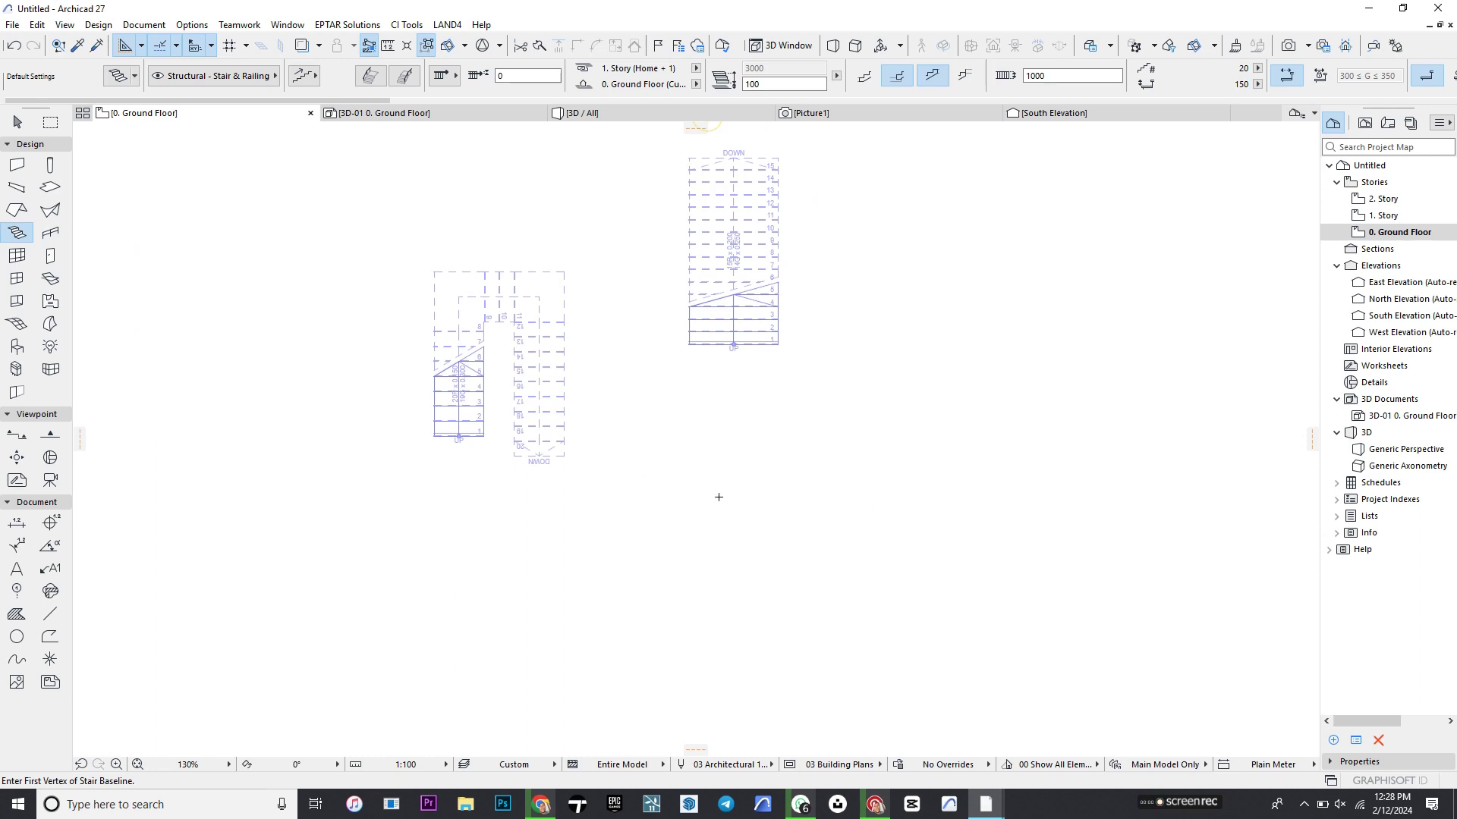
pyautogui.click(628, 475)
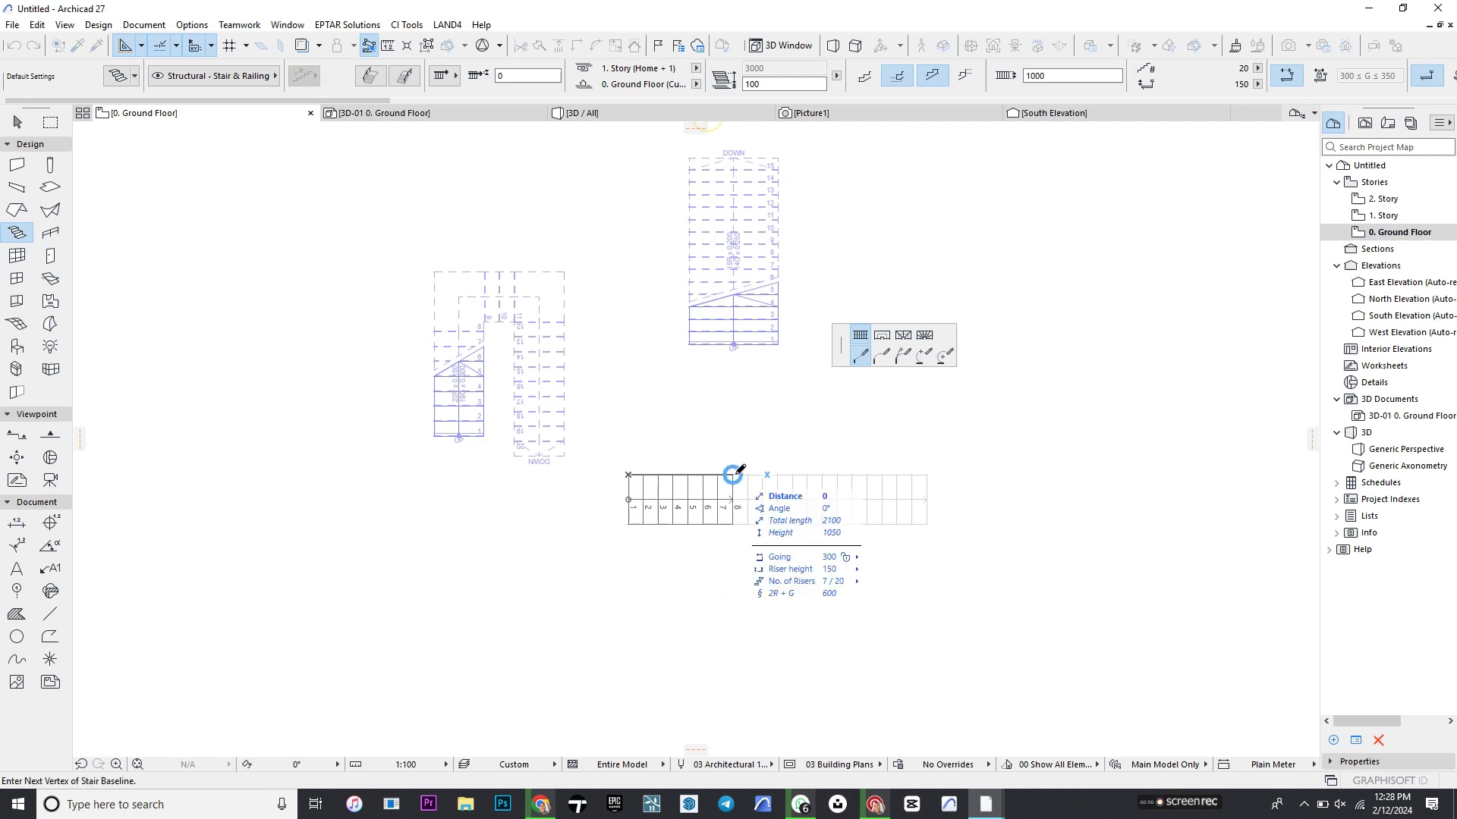
pyautogui.click(733, 475)
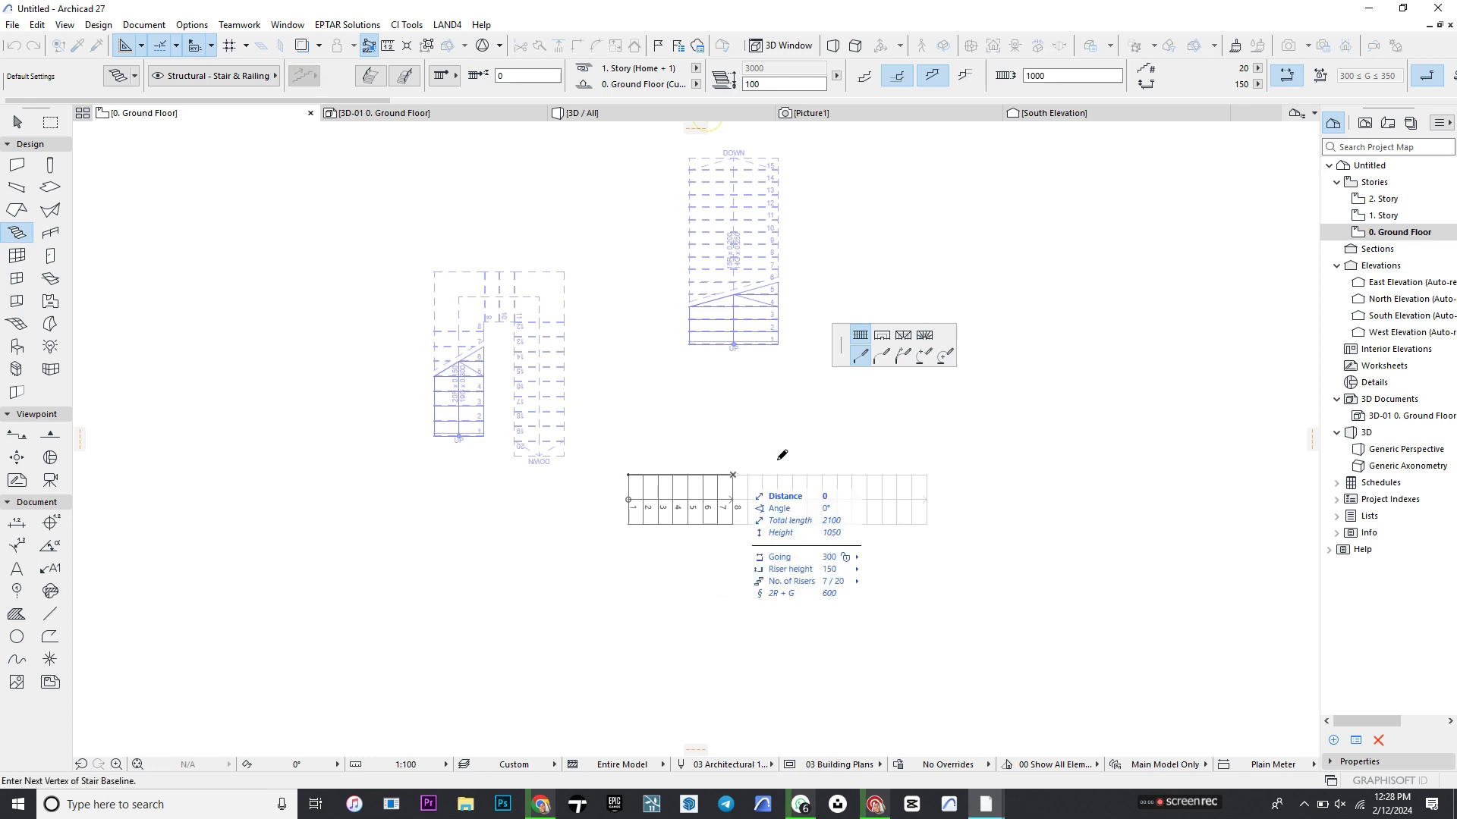
pyautogui.click(880, 336)
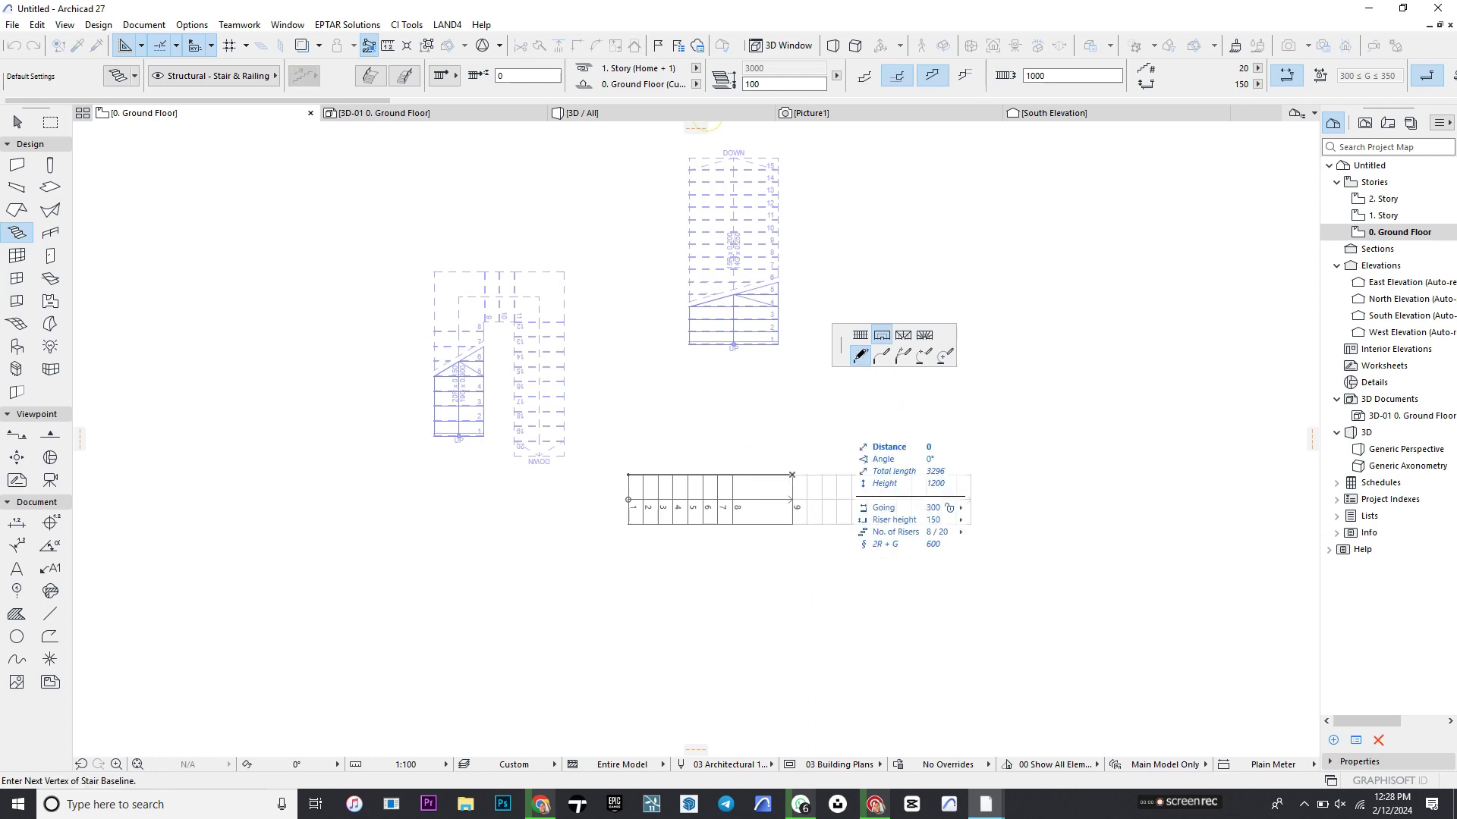
pyautogui.click(860, 336)
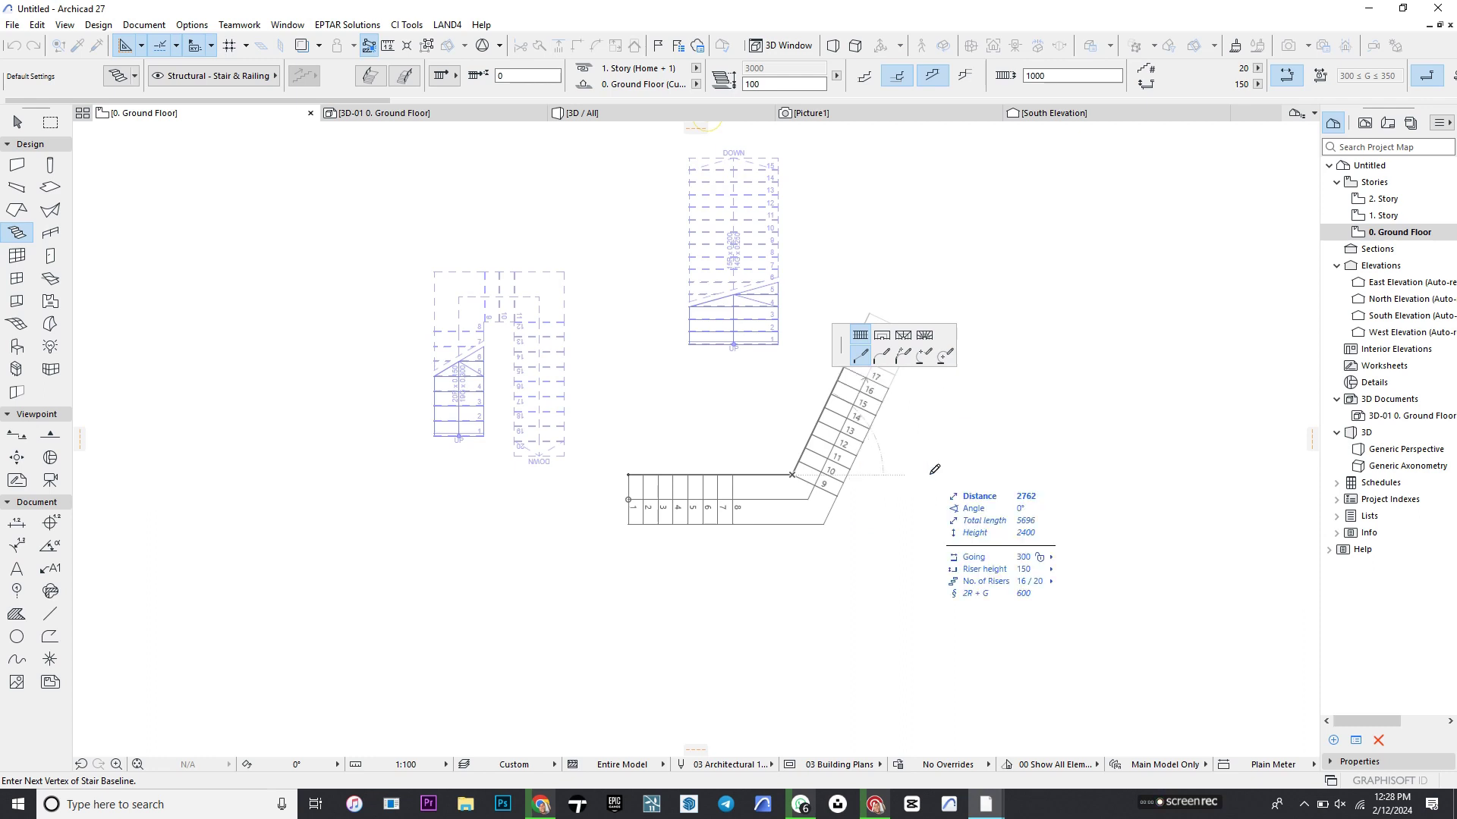
pyautogui.doubleClick(973, 472)
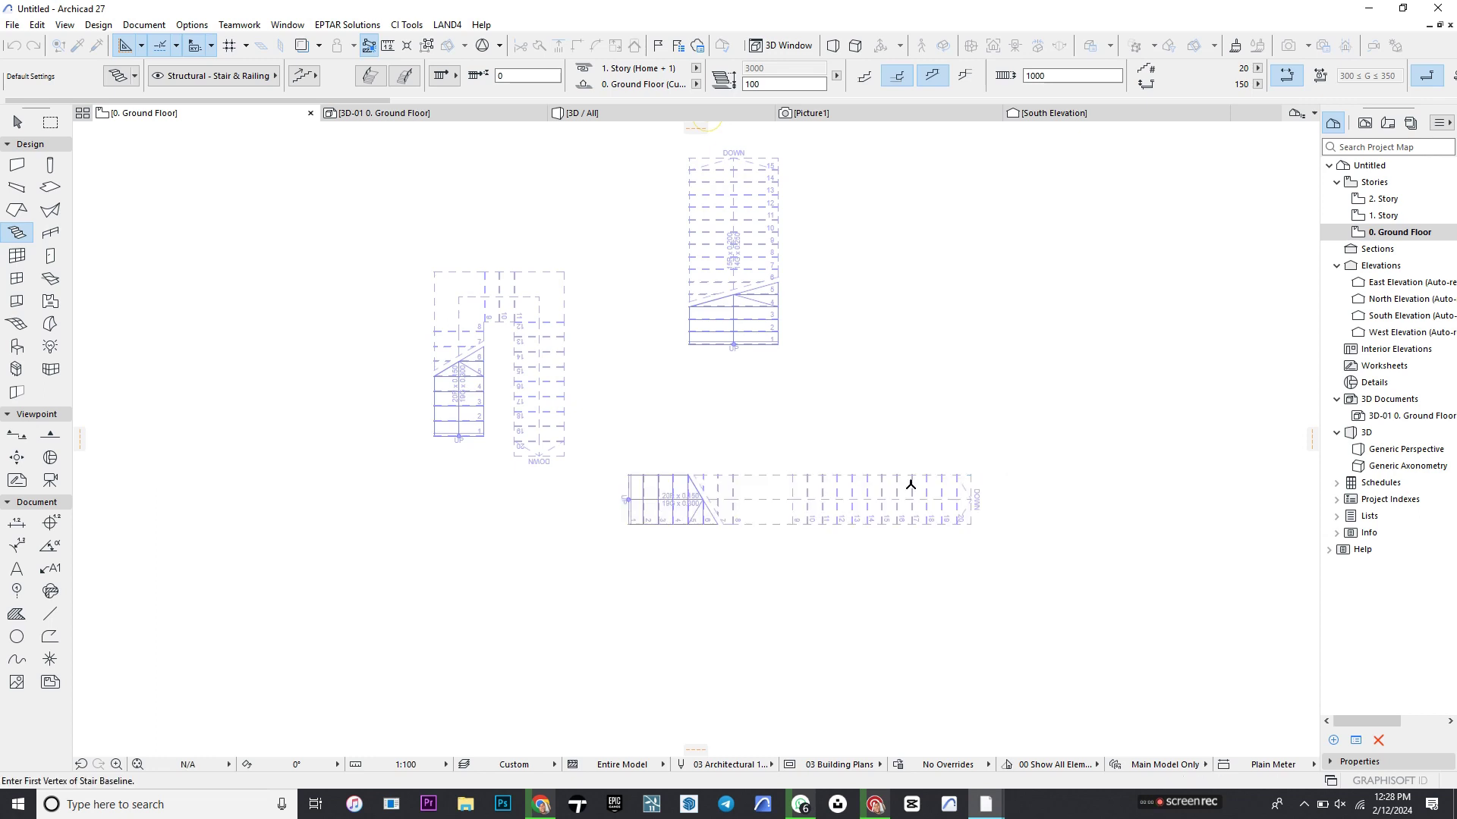
# - Draw a 1000-wide L-shaped stair at the upper right, turning downward, with 20 risers
pyautogui.moveTo(757, 518); pyautogui.dragTo(747, 443, button='middle')
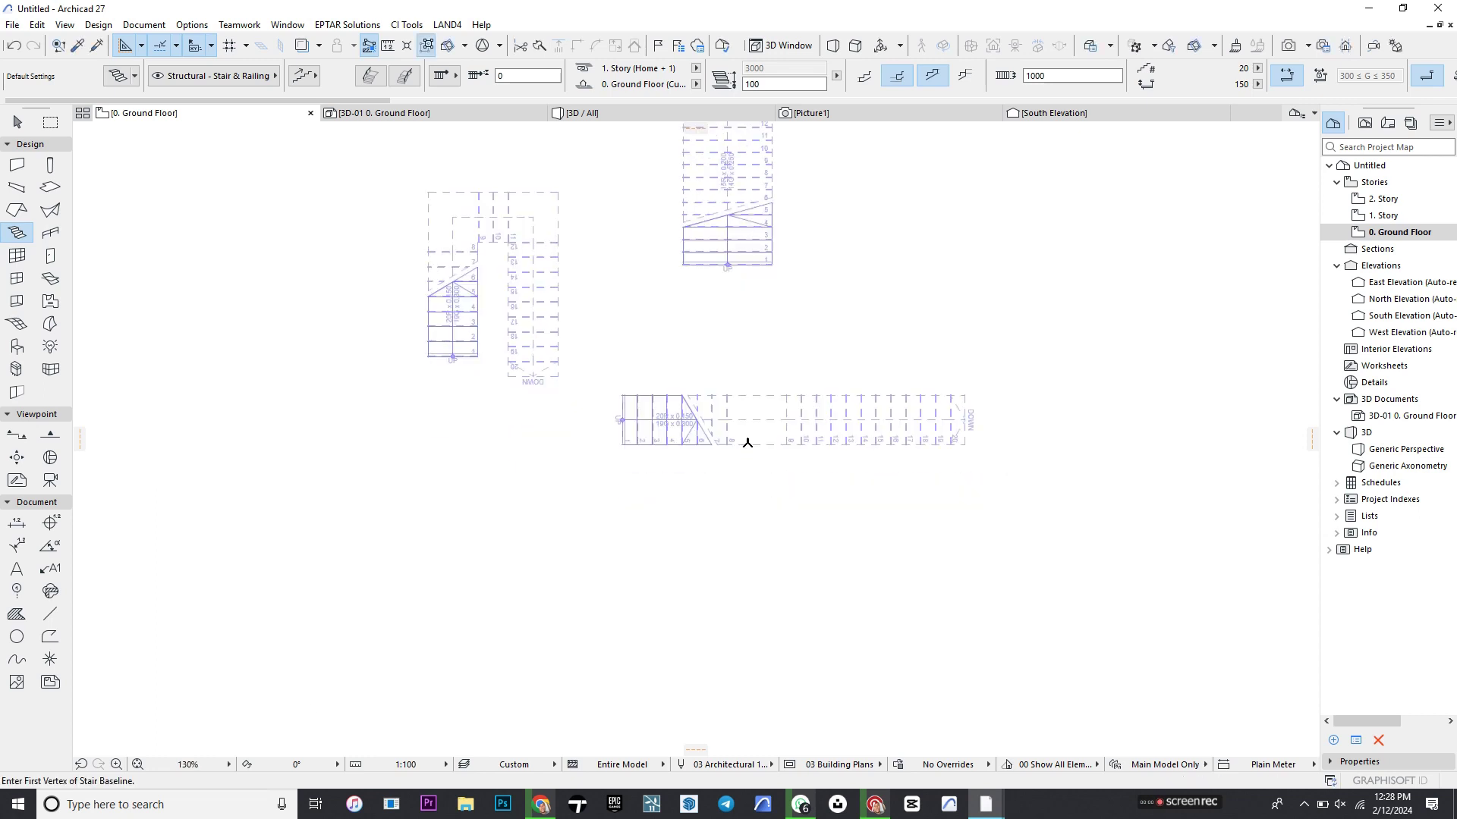
pyautogui.click(868, 201)
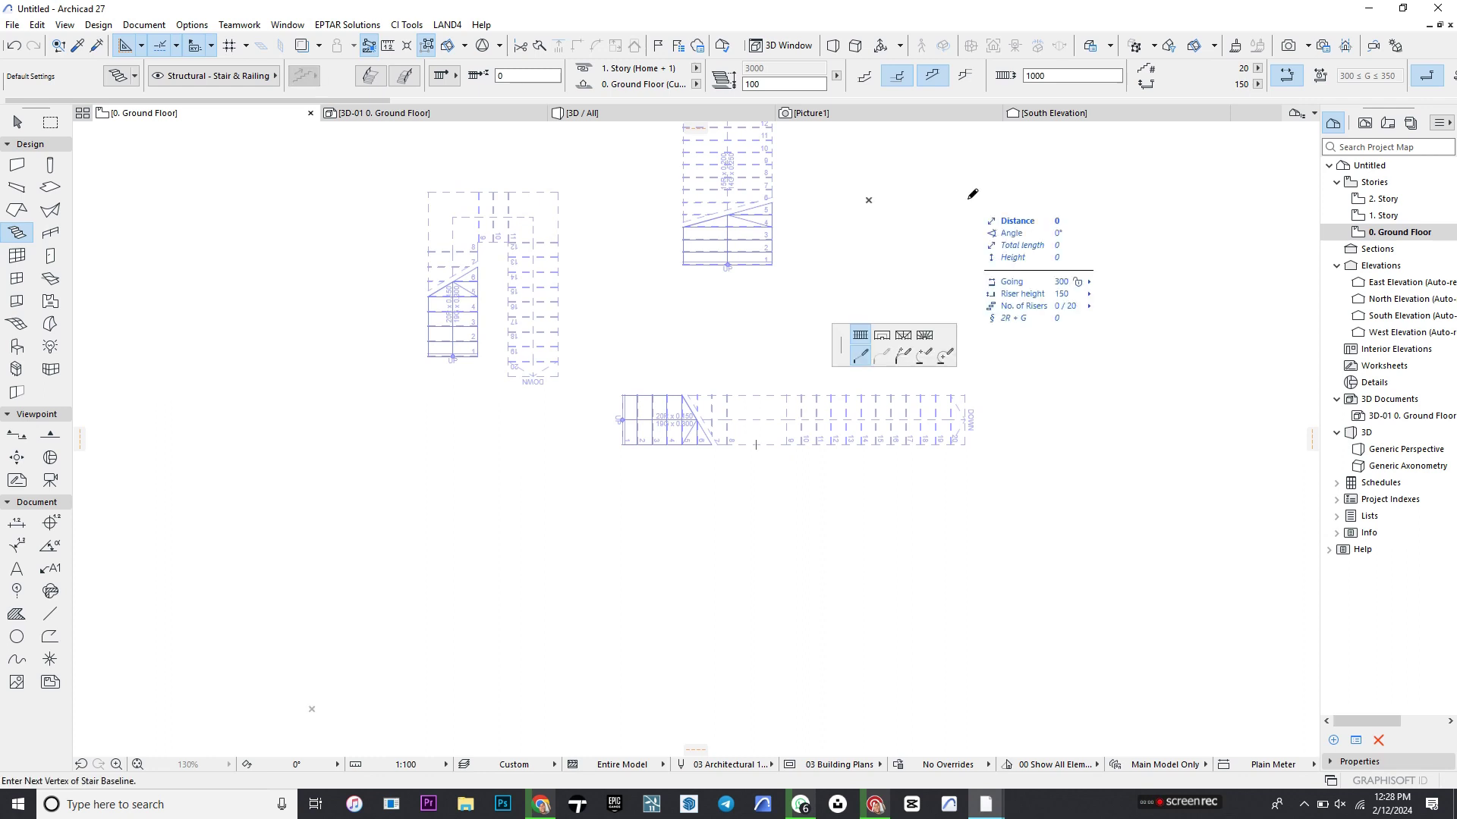
pyautogui.click(1017, 200)
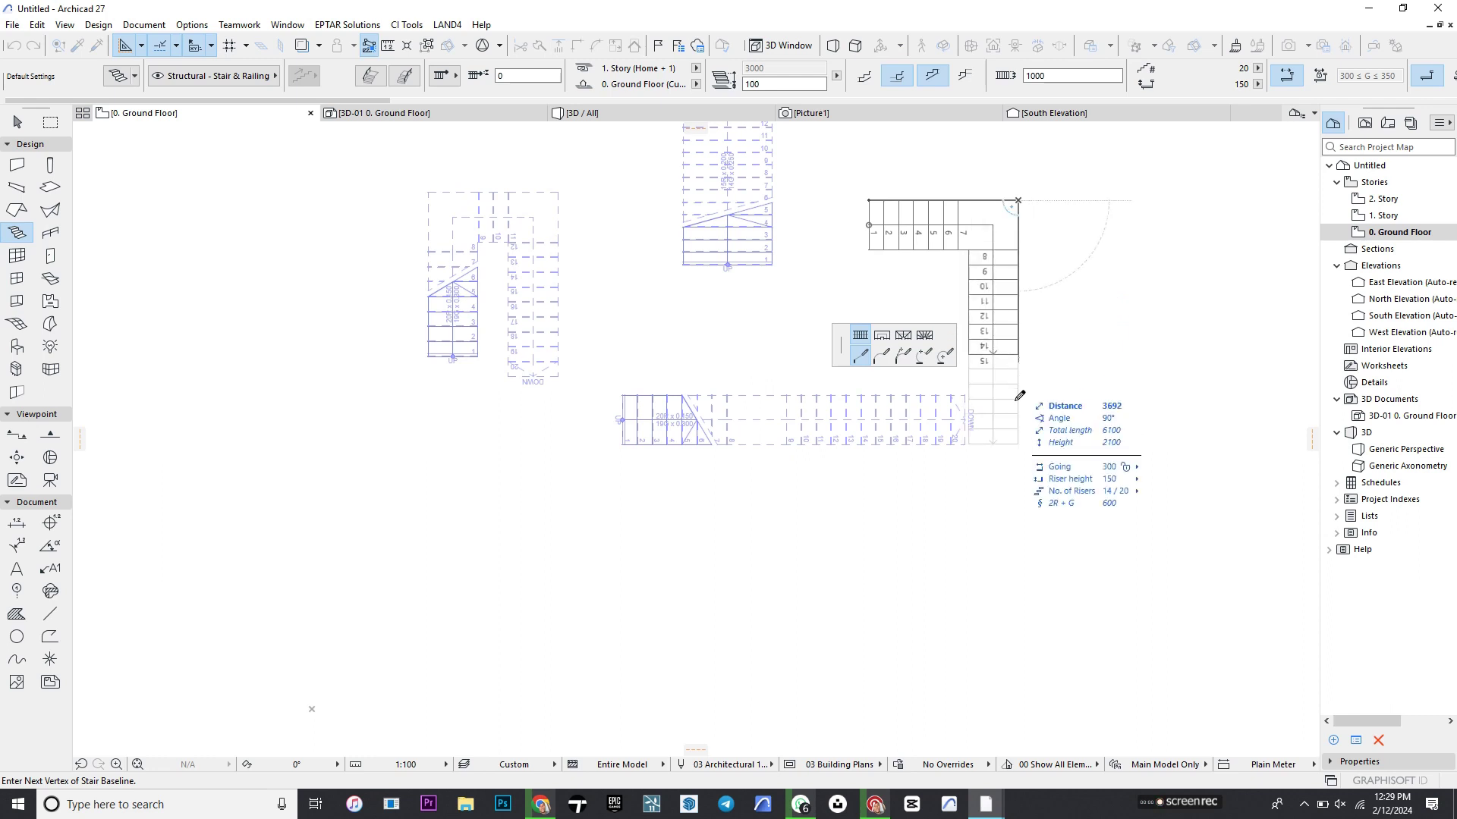
pyautogui.click(1022, 438)
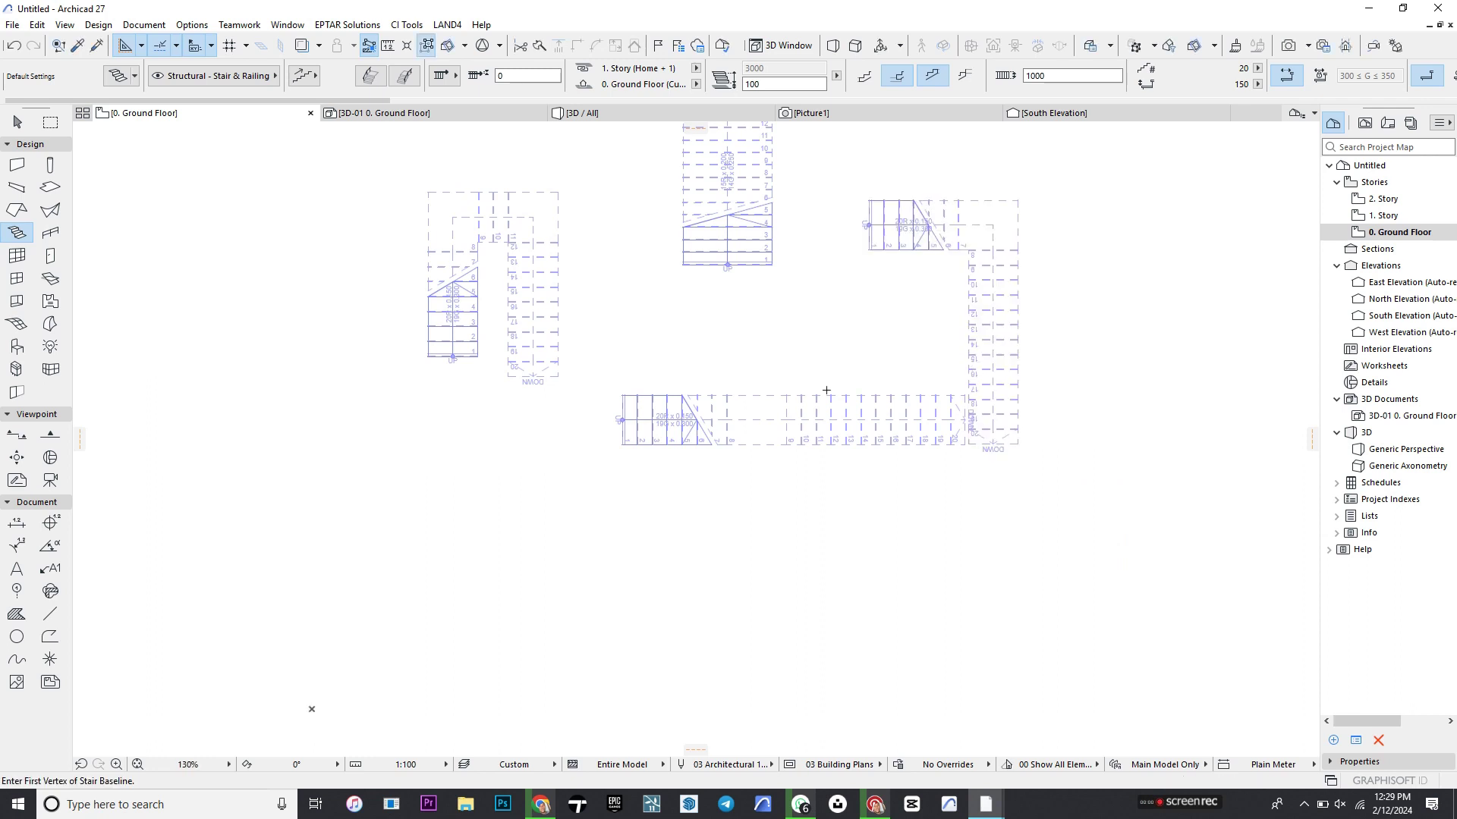
pyautogui.moveTo(787, 395); pyautogui.dragTo(885, 263, button='middle')
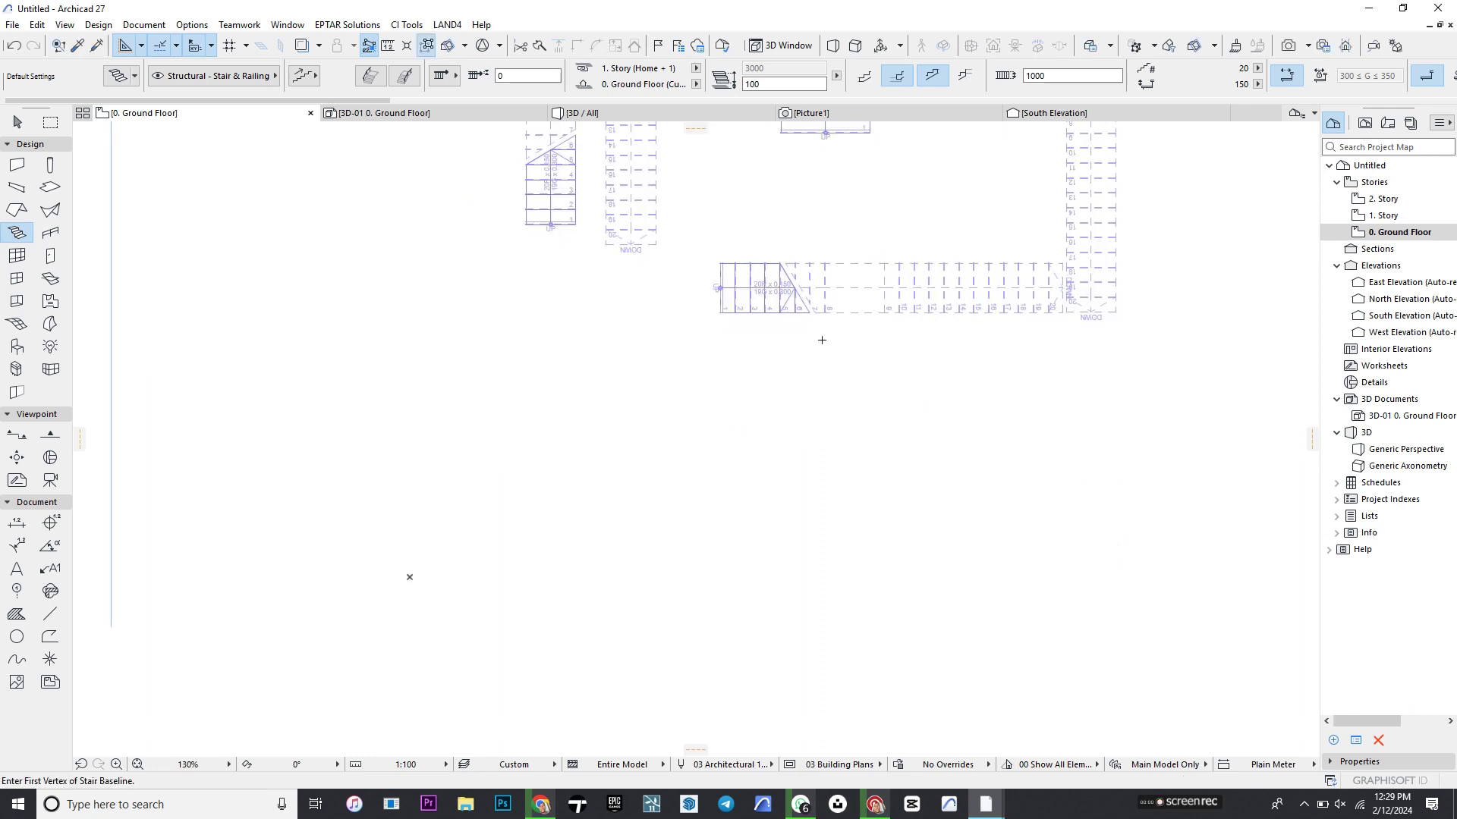
# - Draw a 20-riser L-shaped stair below the straight stair, turning through equal-going winder treads
pyautogui.scroll(-8, 986, 80)
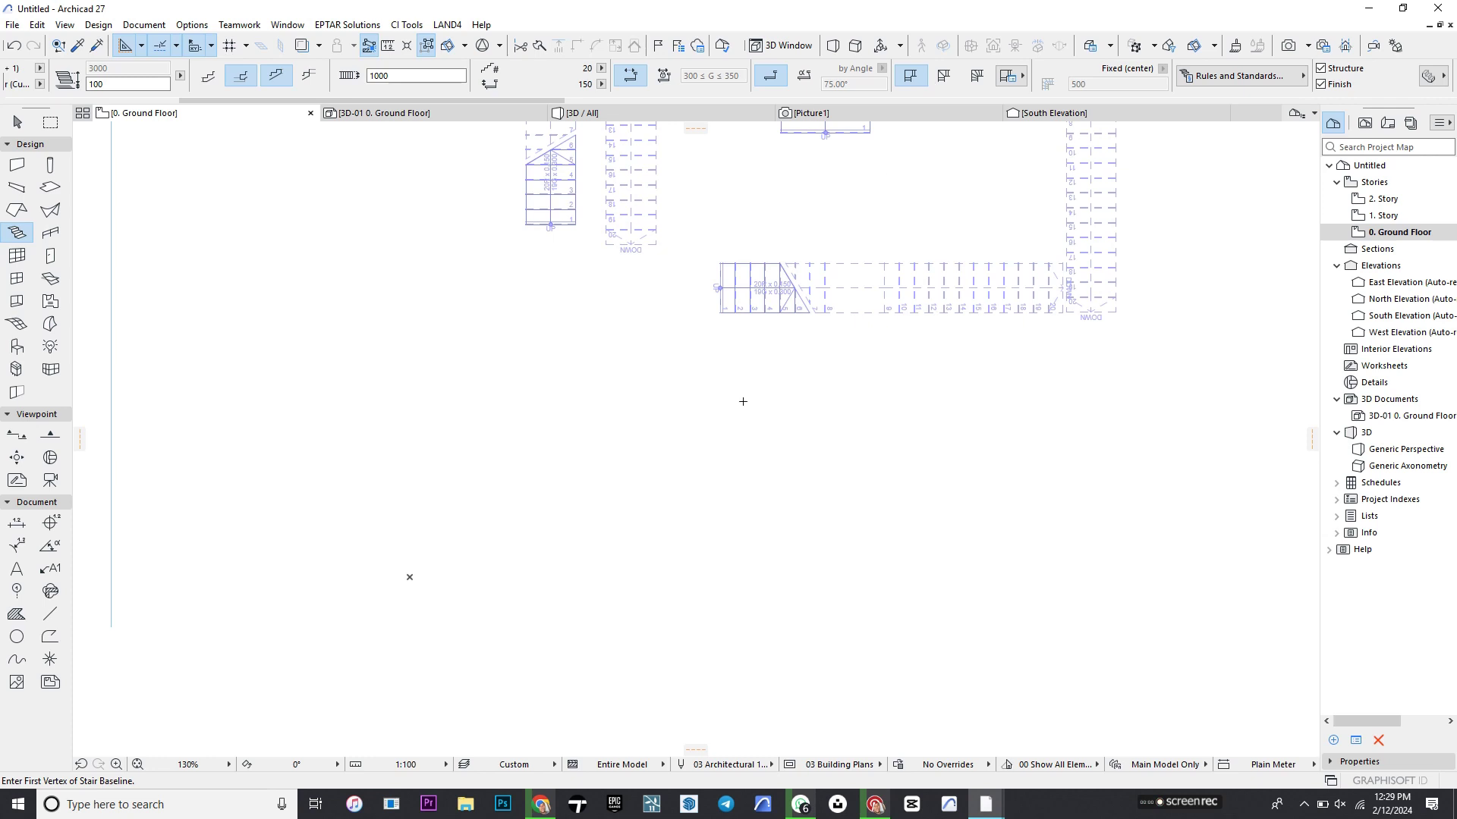
pyautogui.click(719, 406)
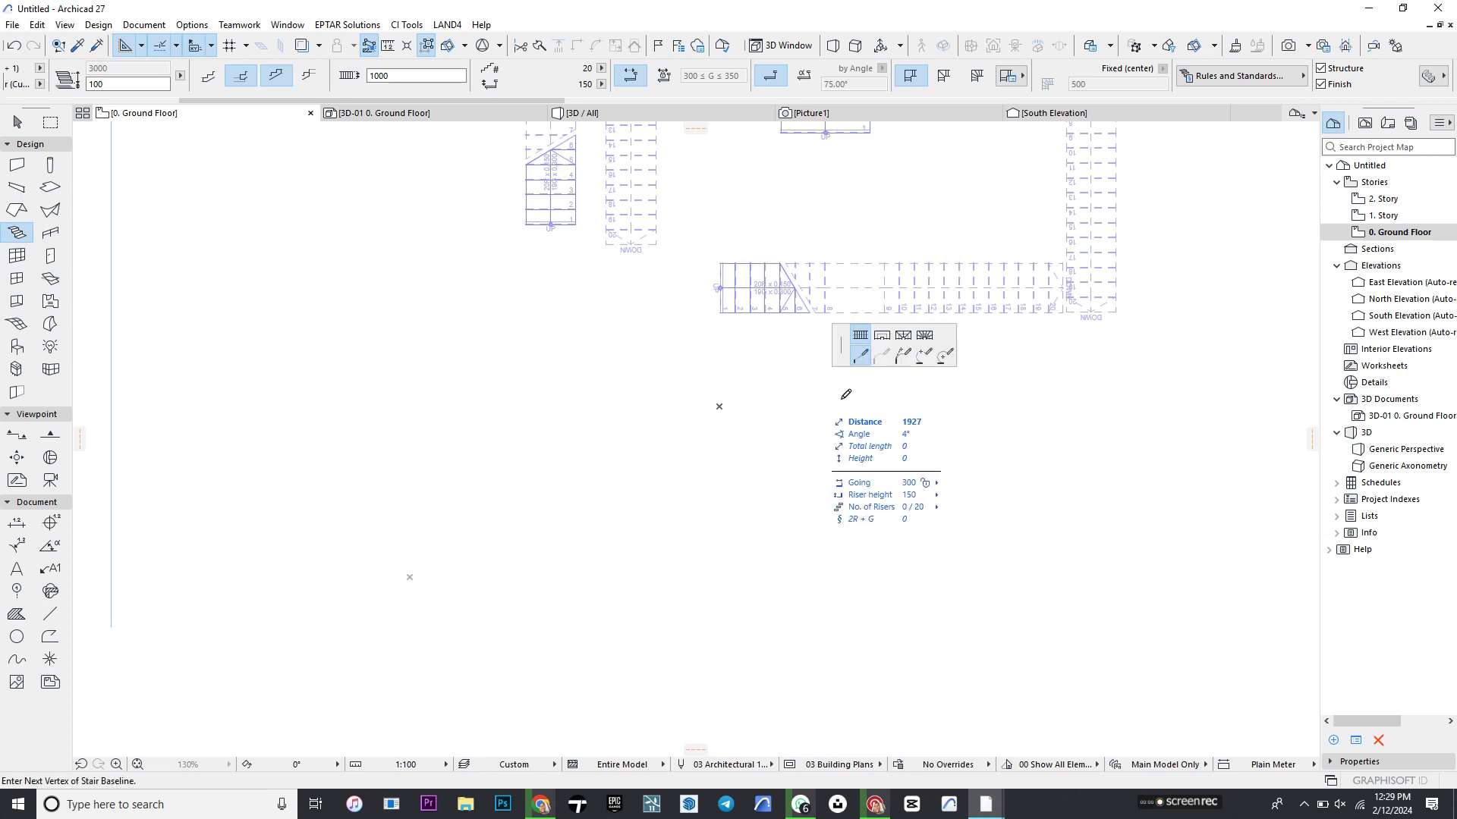
pyautogui.click(898, 405)
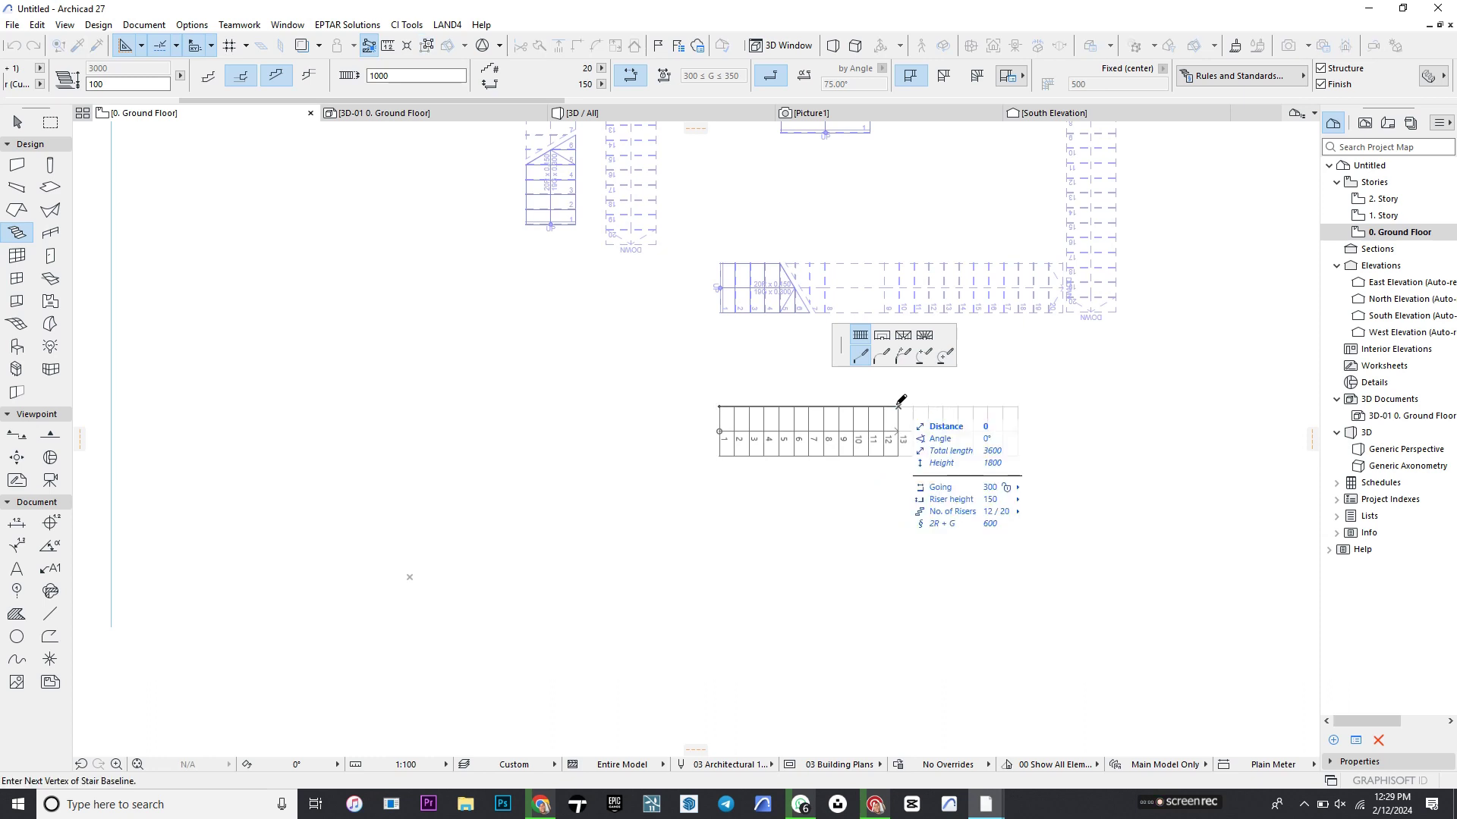
pyautogui.click(925, 336)
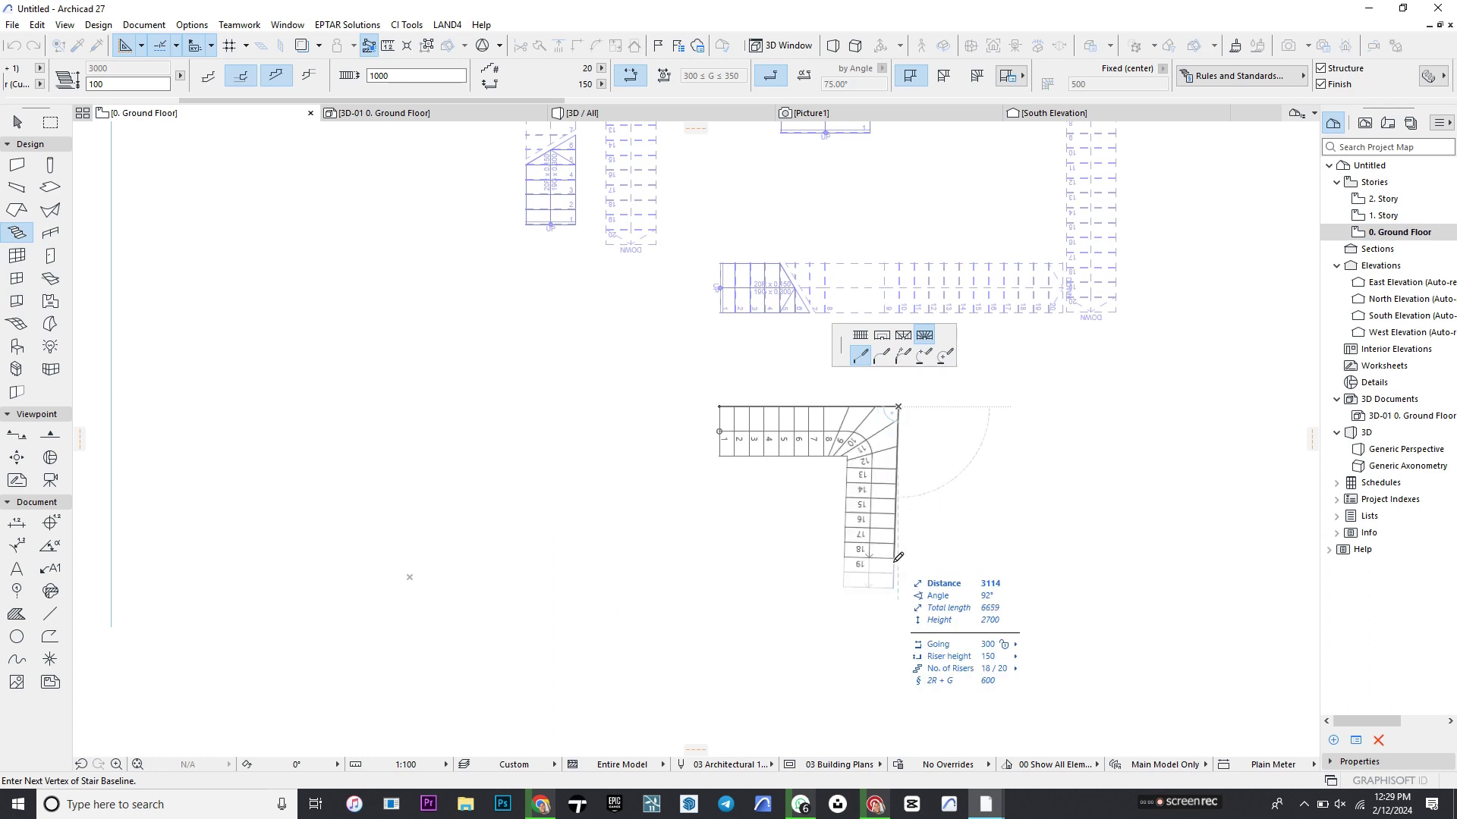
pyautogui.click(898, 584)
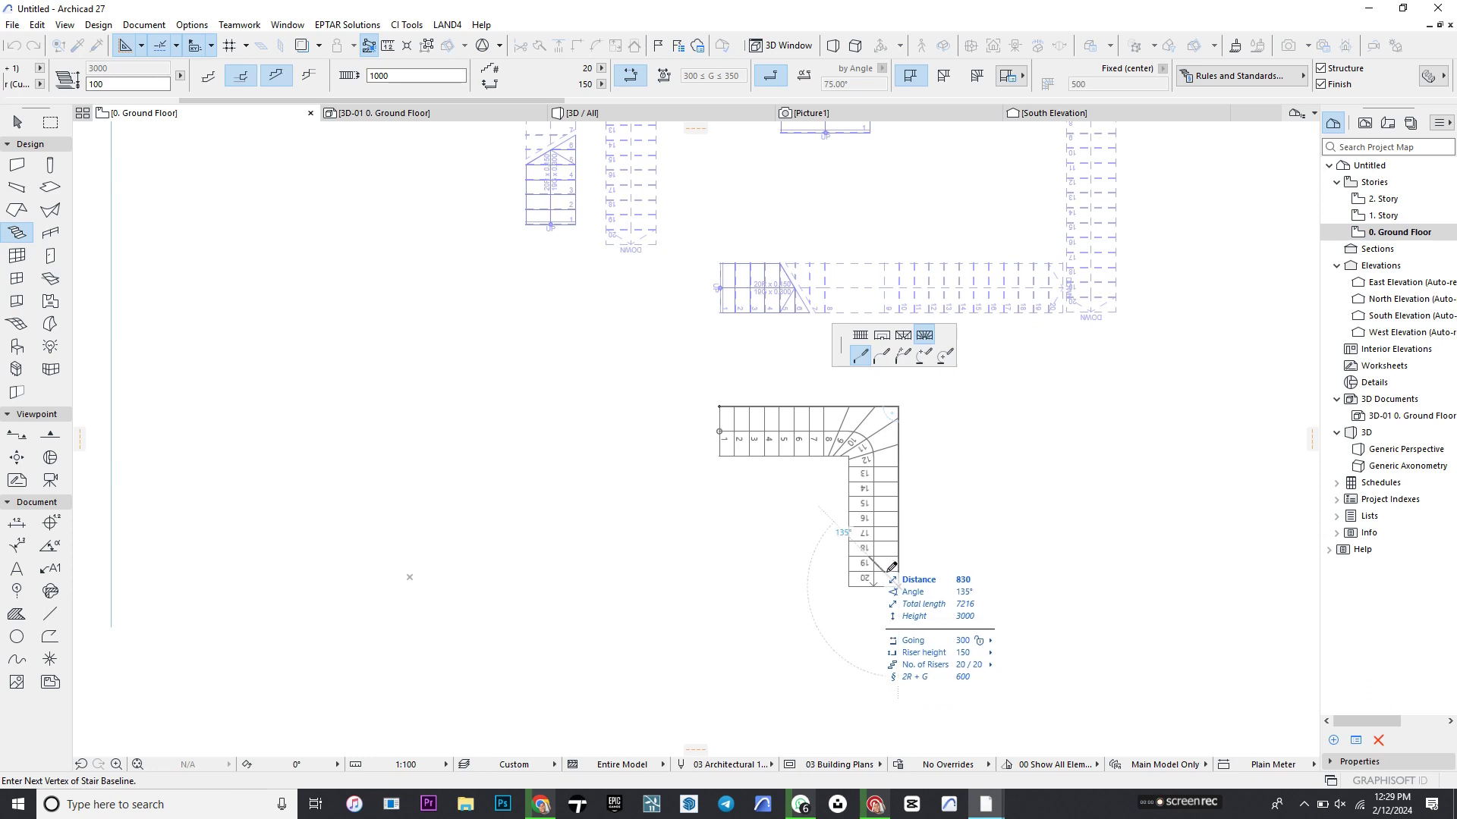
pyautogui.rightClick(919, 580)
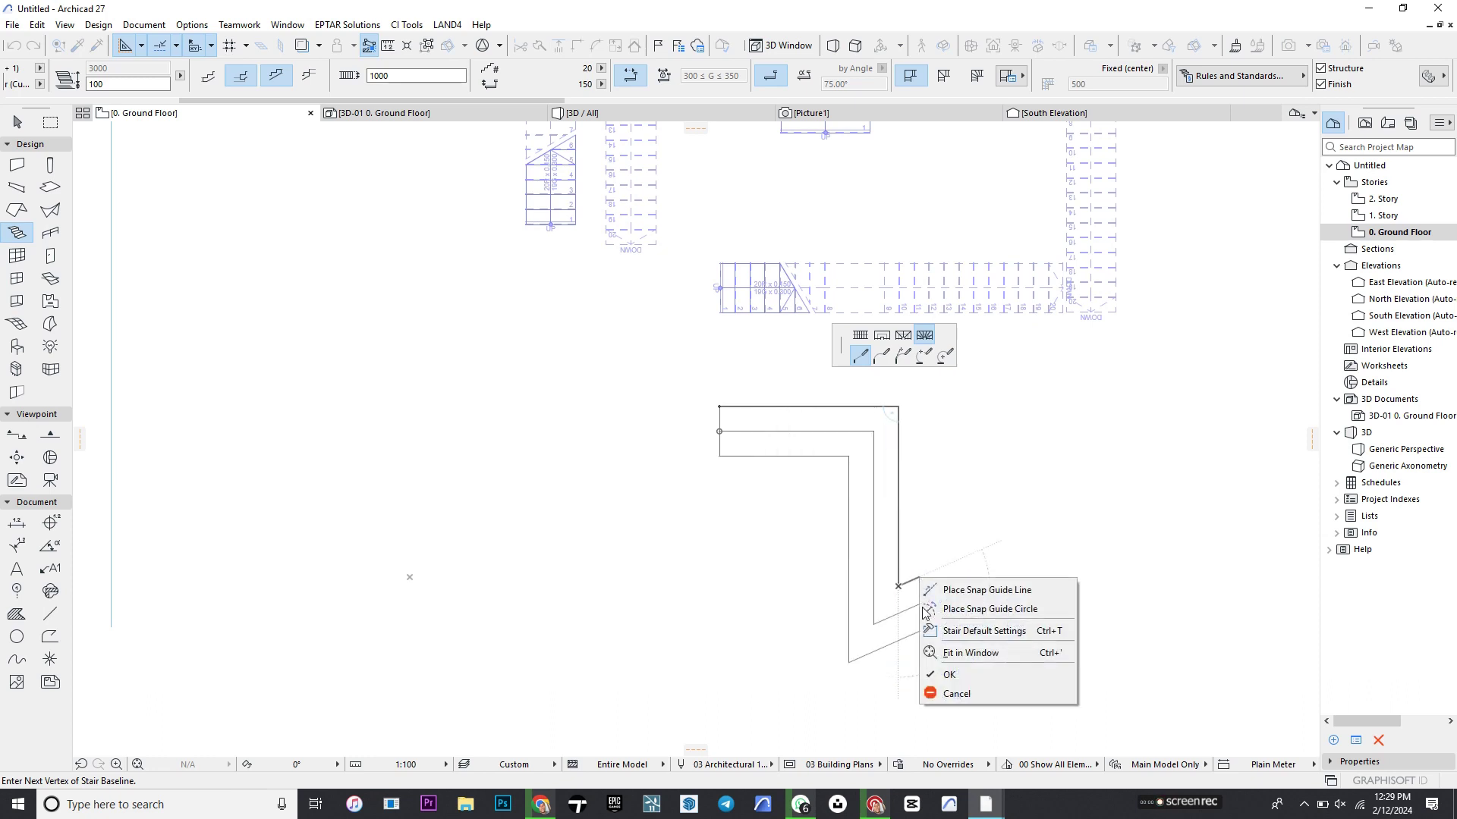
pyautogui.click(942, 674)
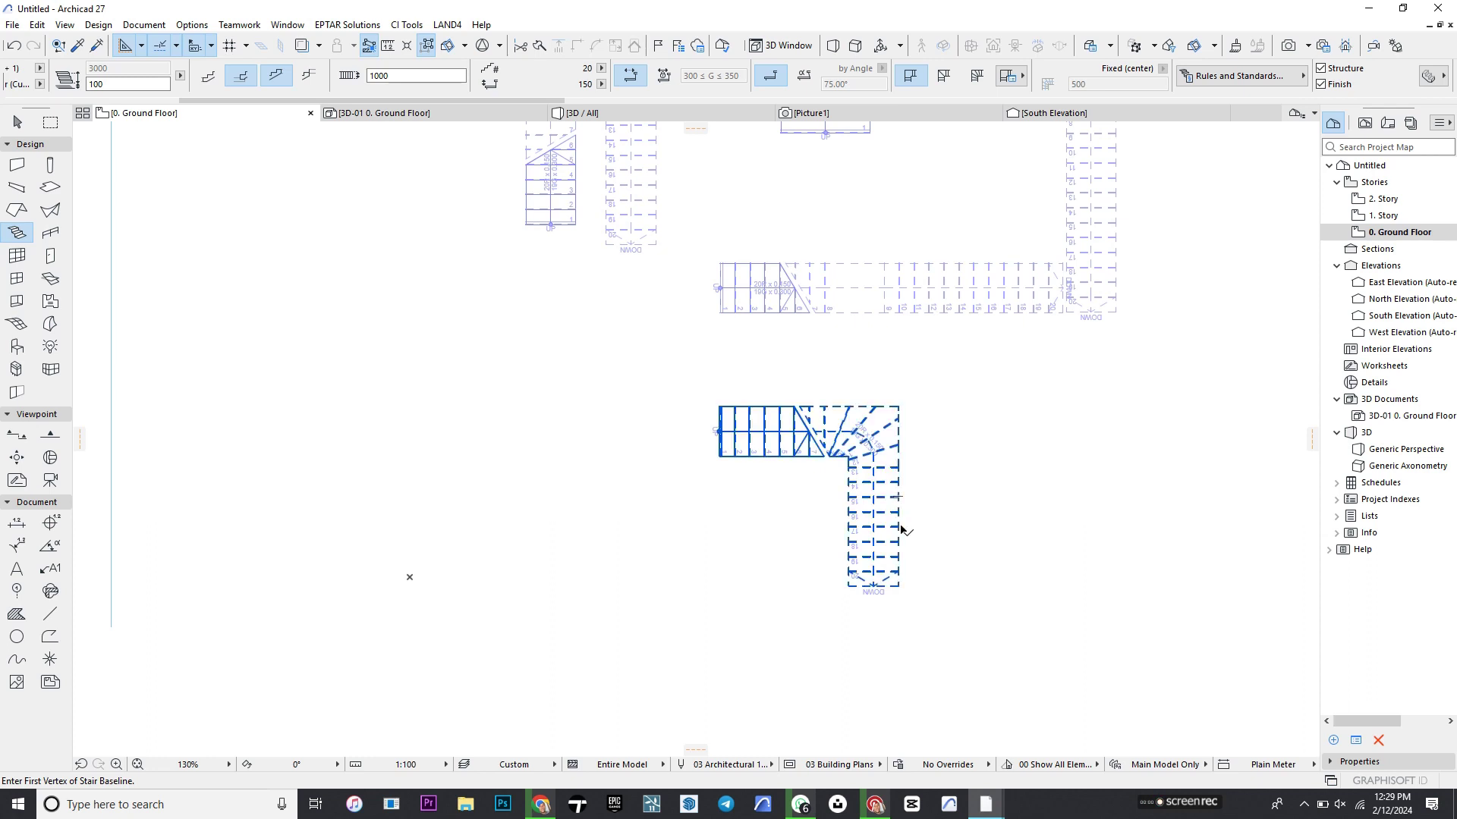
# - Insert a node on the winder stair's right edge and pull it outward to kink the edge
pyautogui.keyDown('shift'); pyautogui.click(898, 522); pyautogui.keyUp('shift')
pyautogui.click(899, 522)
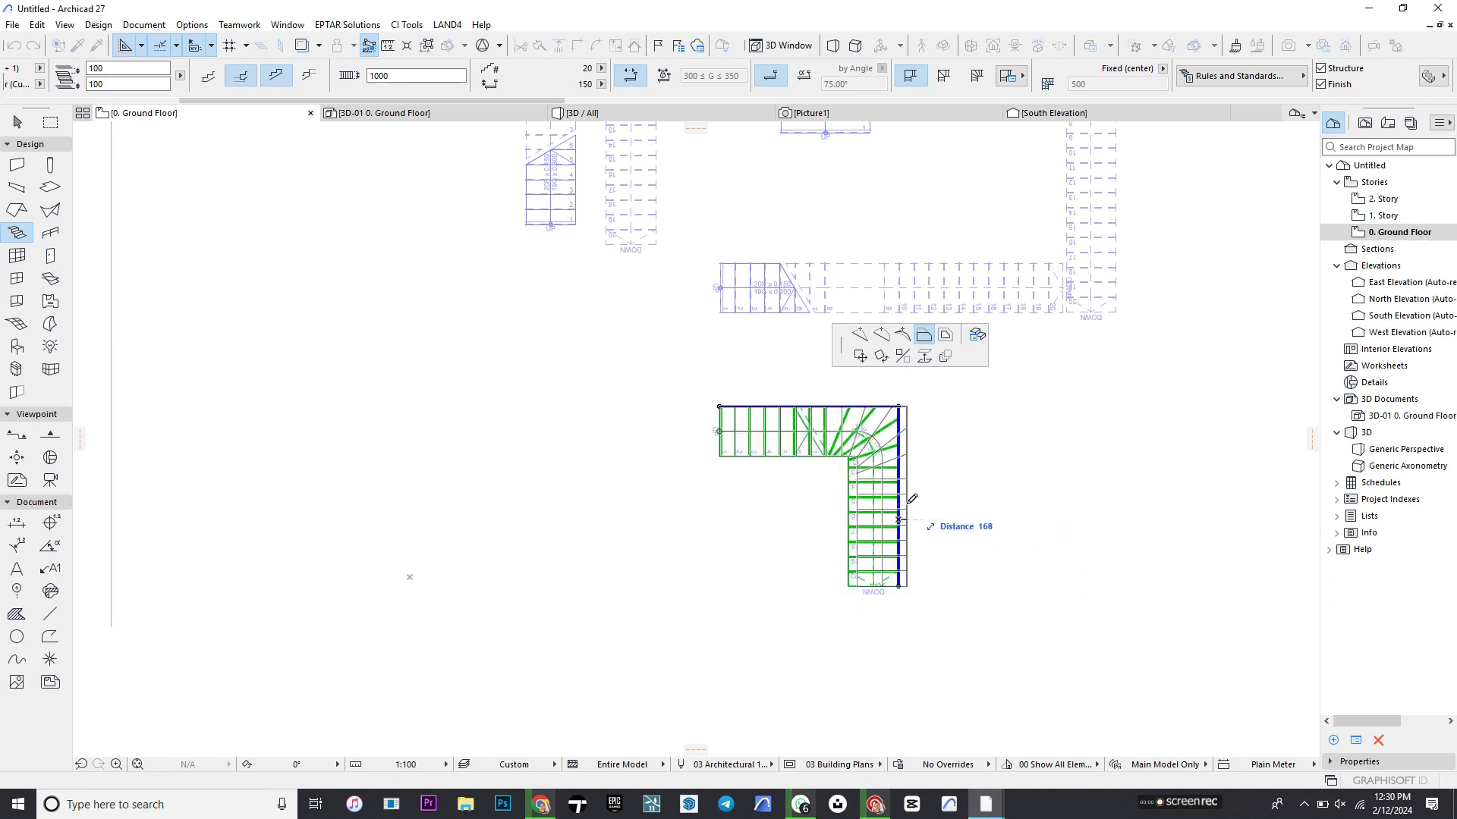
pyautogui.click(859, 336)
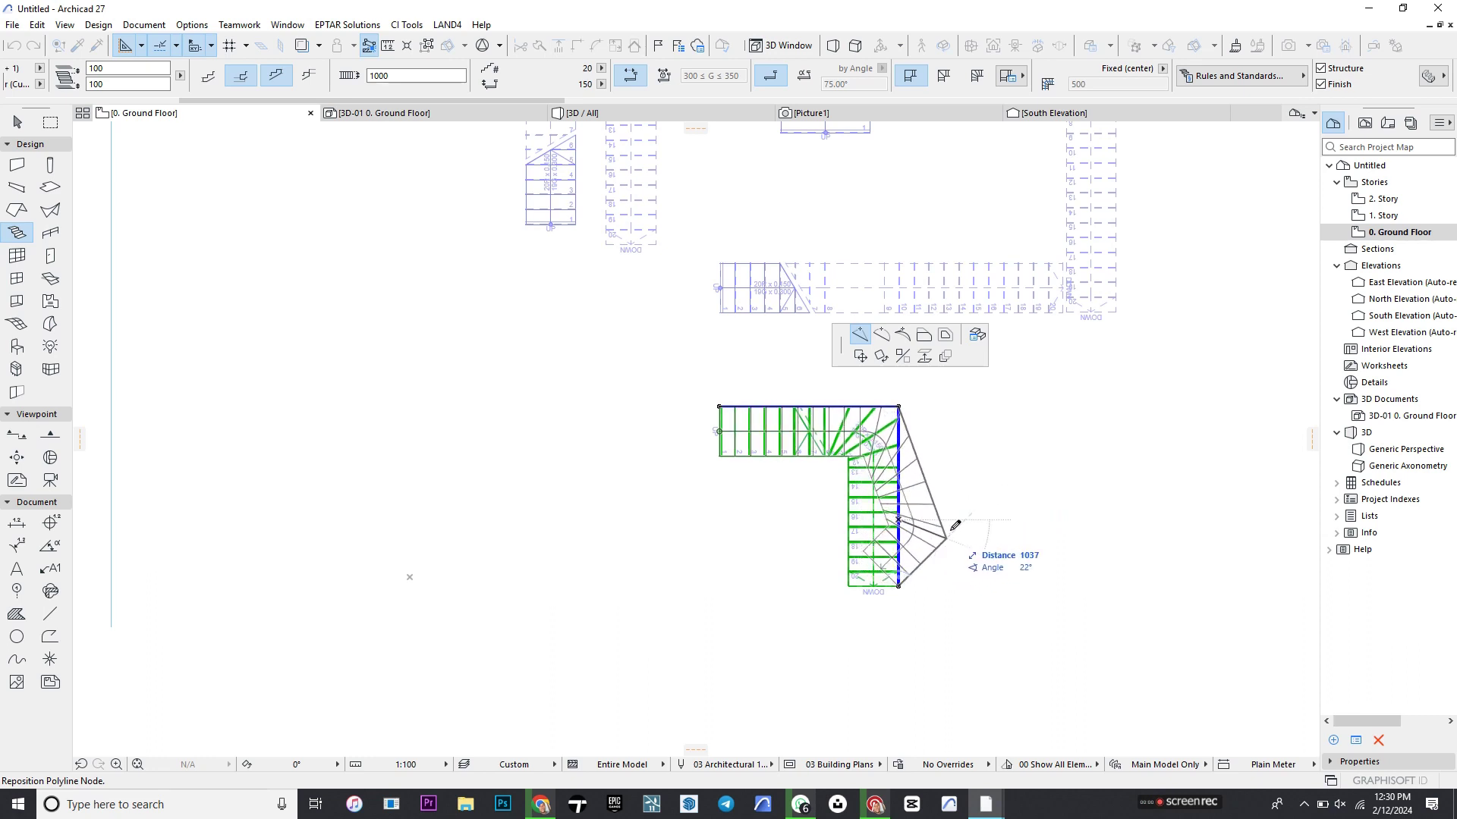
pyautogui.click(952, 524)
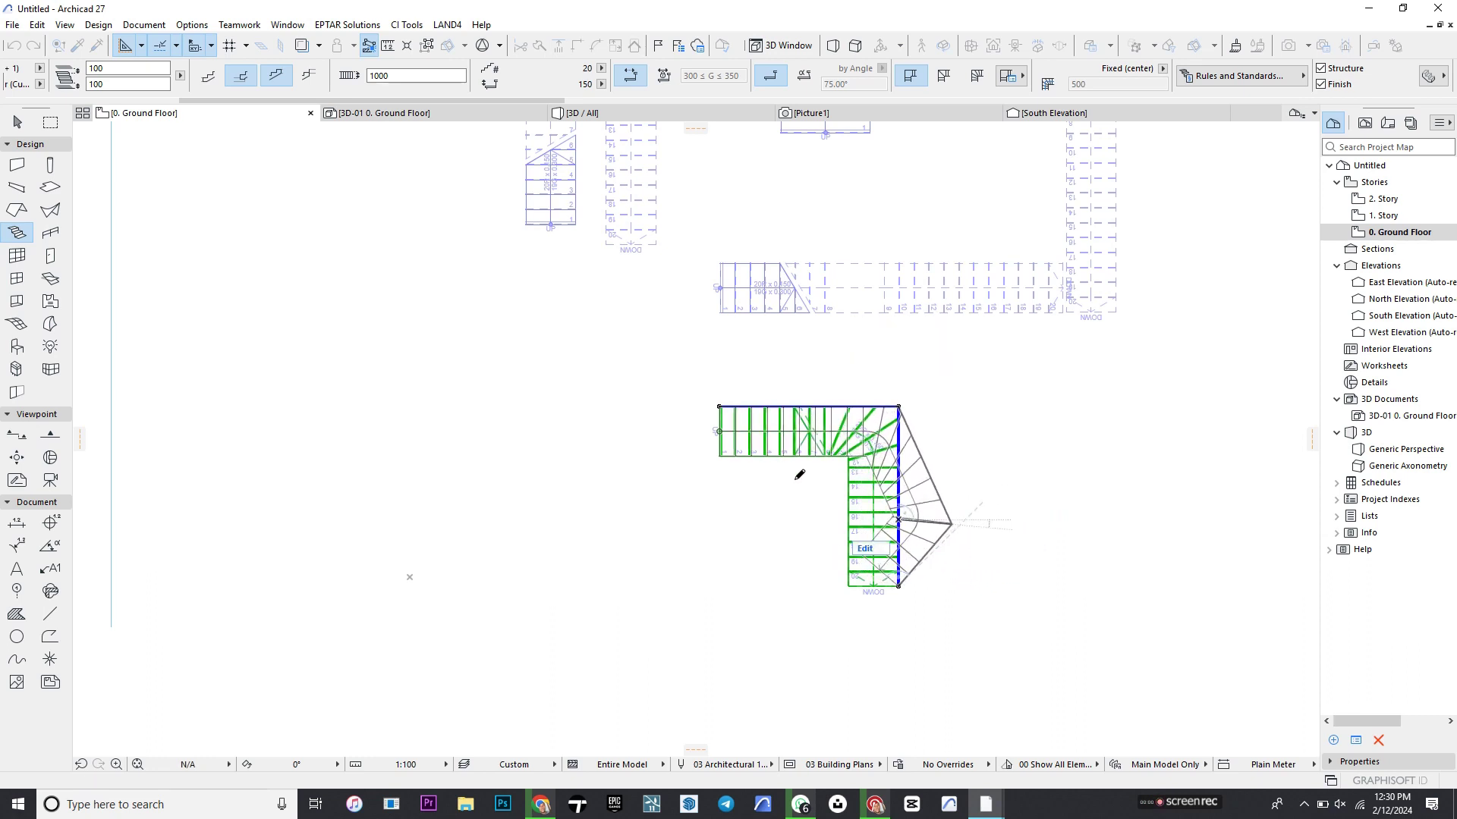
# - Curve the stair's top edge into an arch, then curve the right edge outward
pyautogui.click(809, 406)
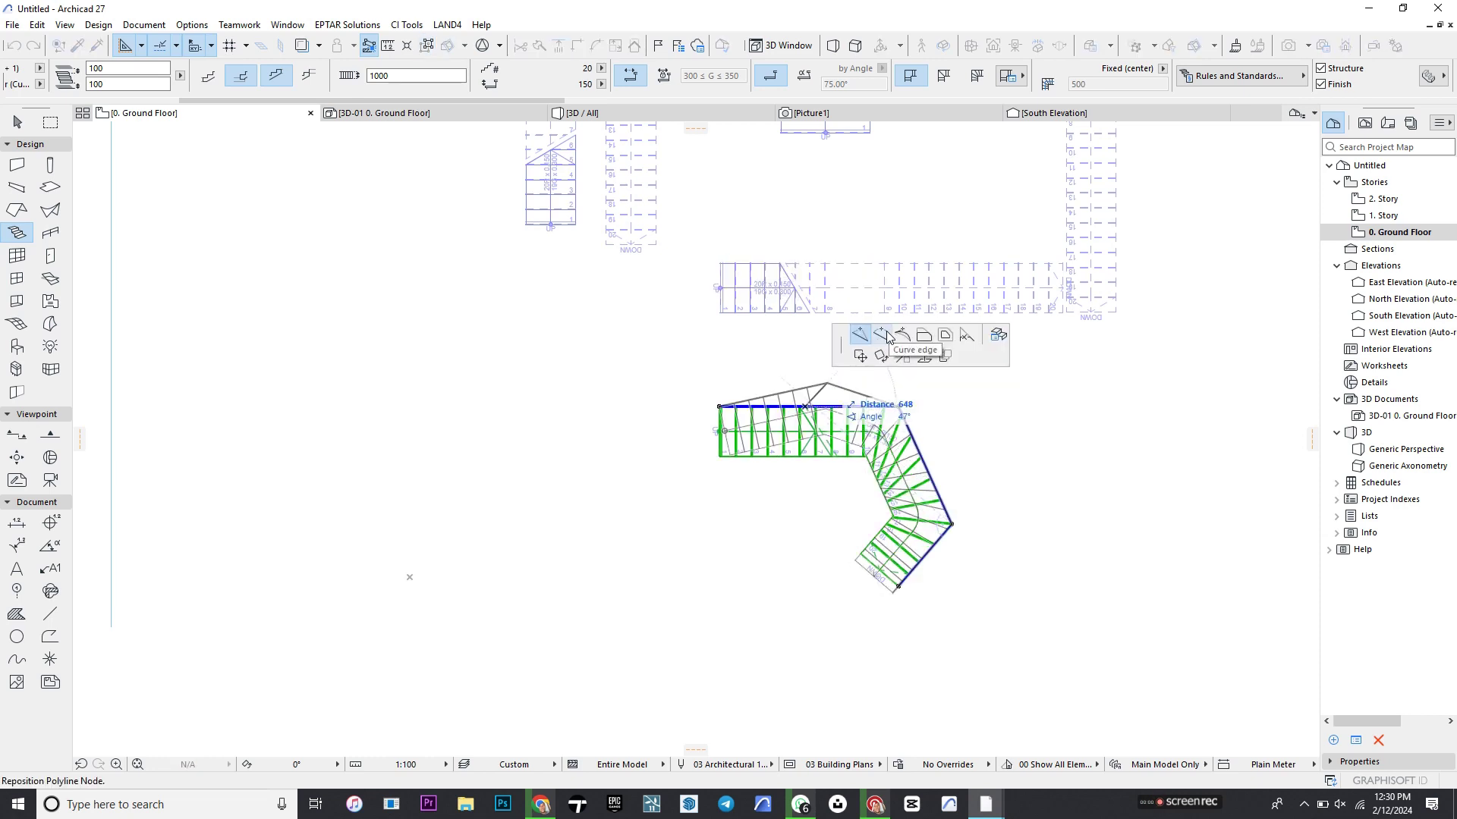
pyautogui.click(886, 333)
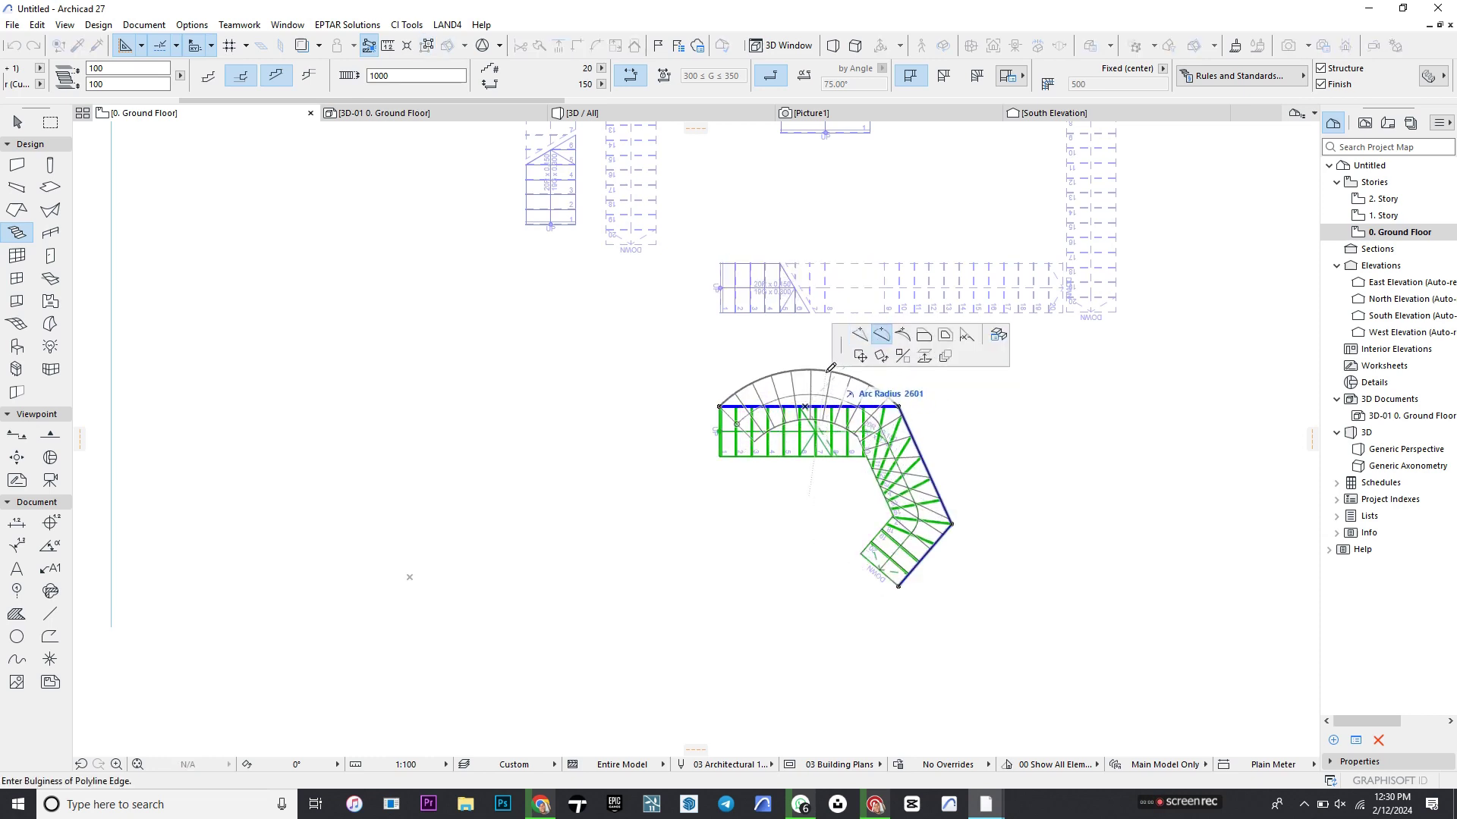
pyautogui.click(831, 368)
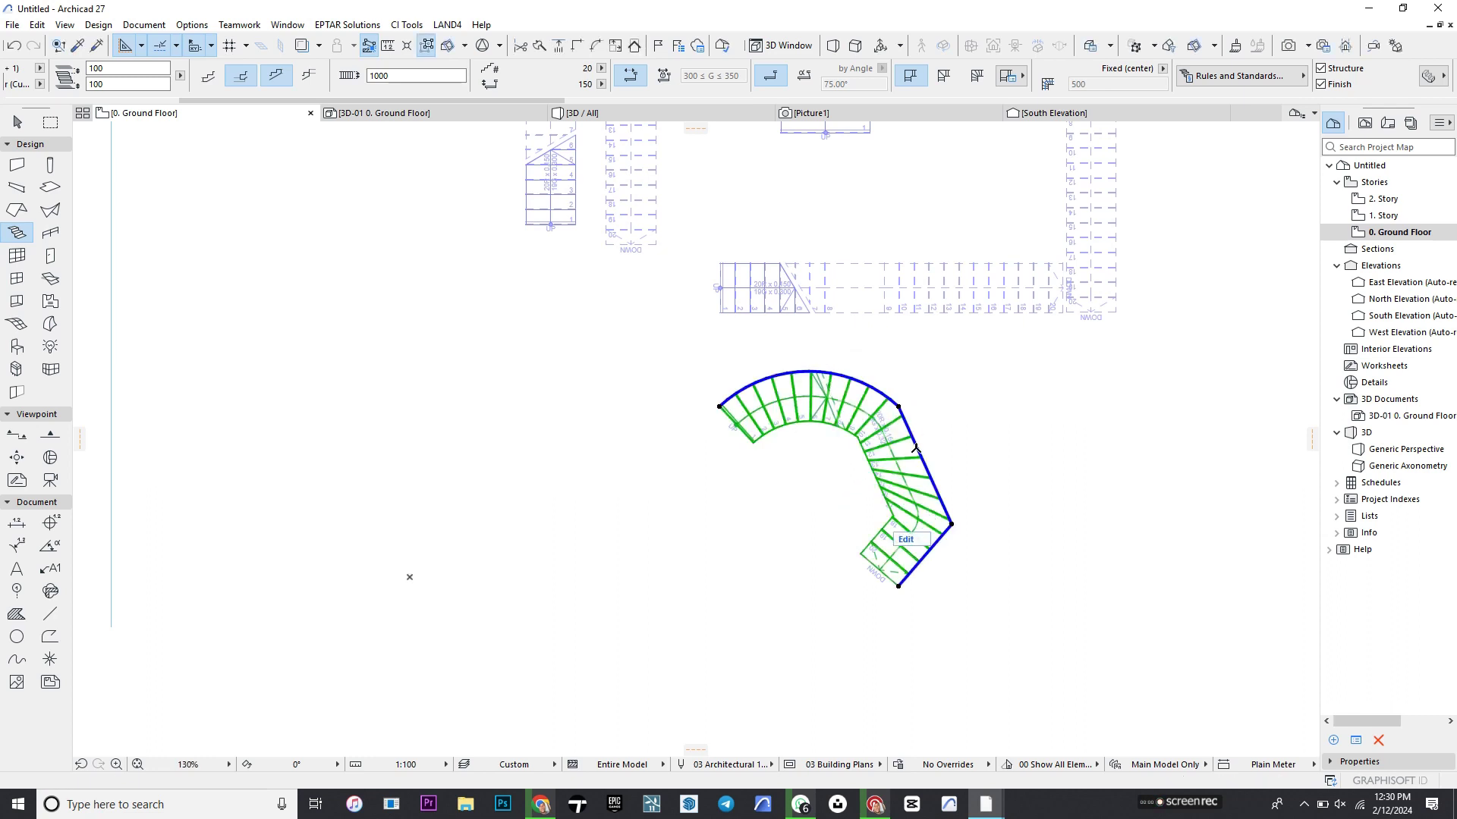
pyautogui.click(915, 445)
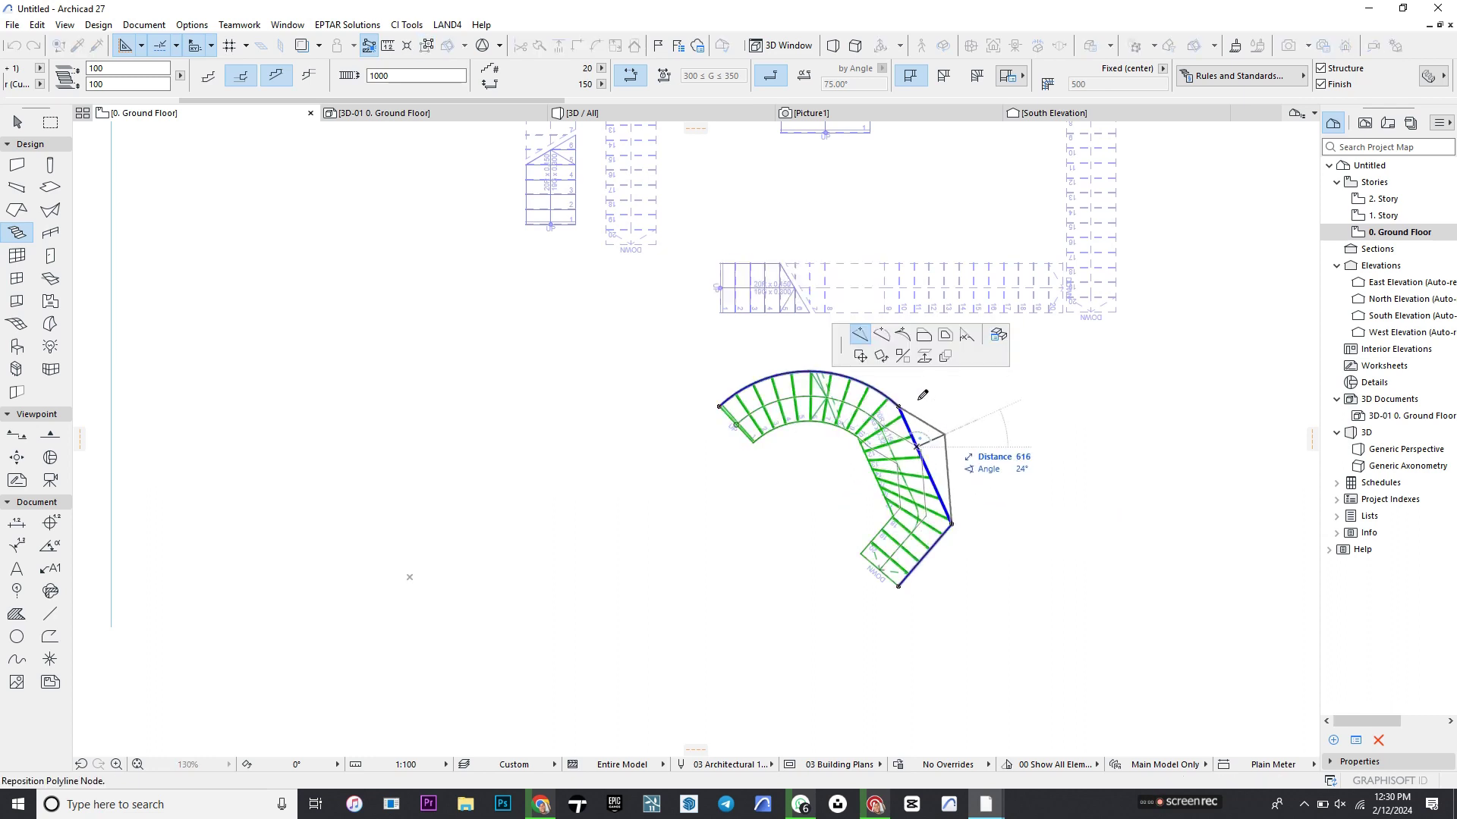
pyautogui.press('Tab')
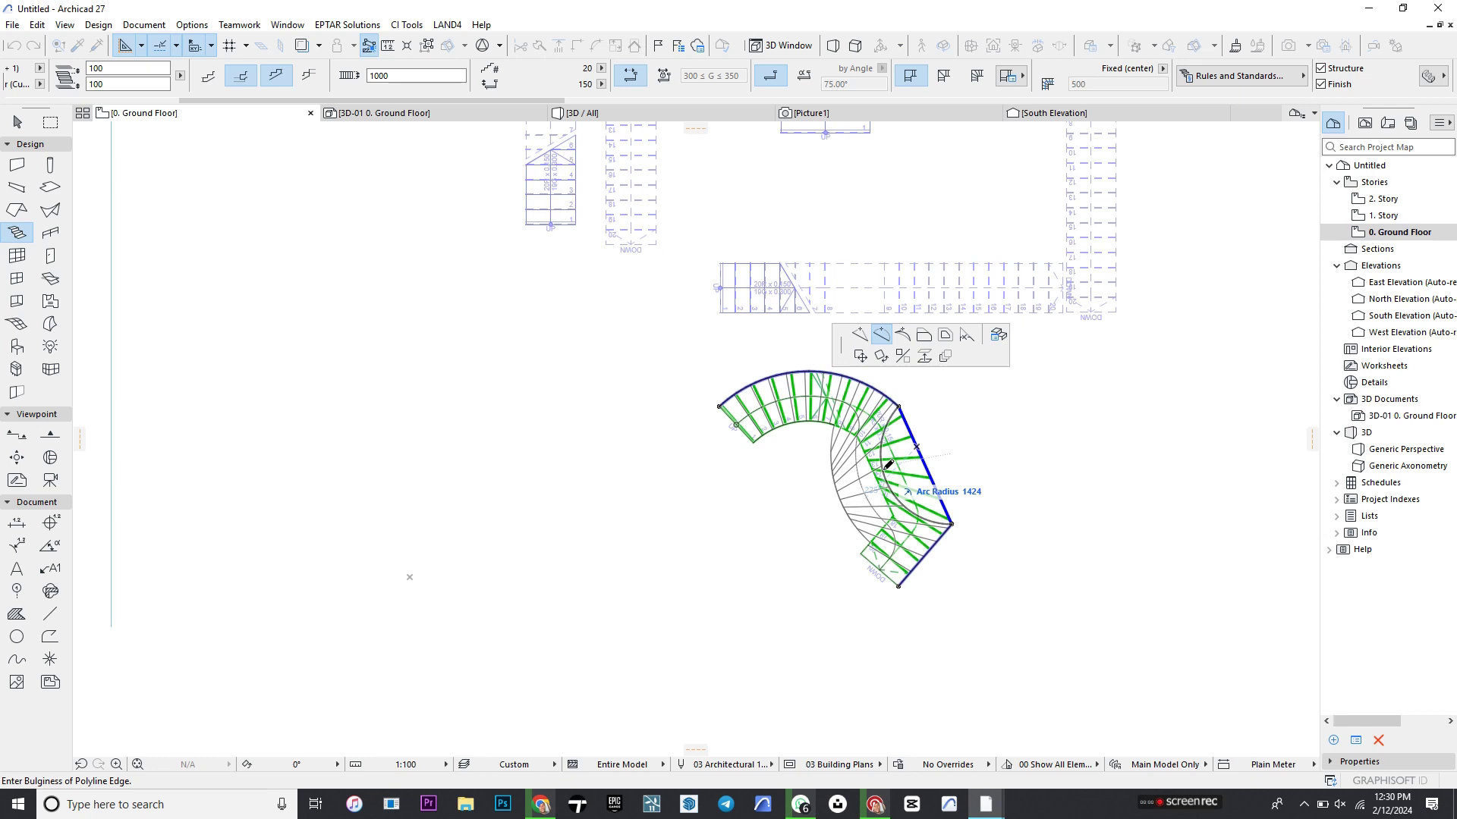
pyautogui.click(952, 439)
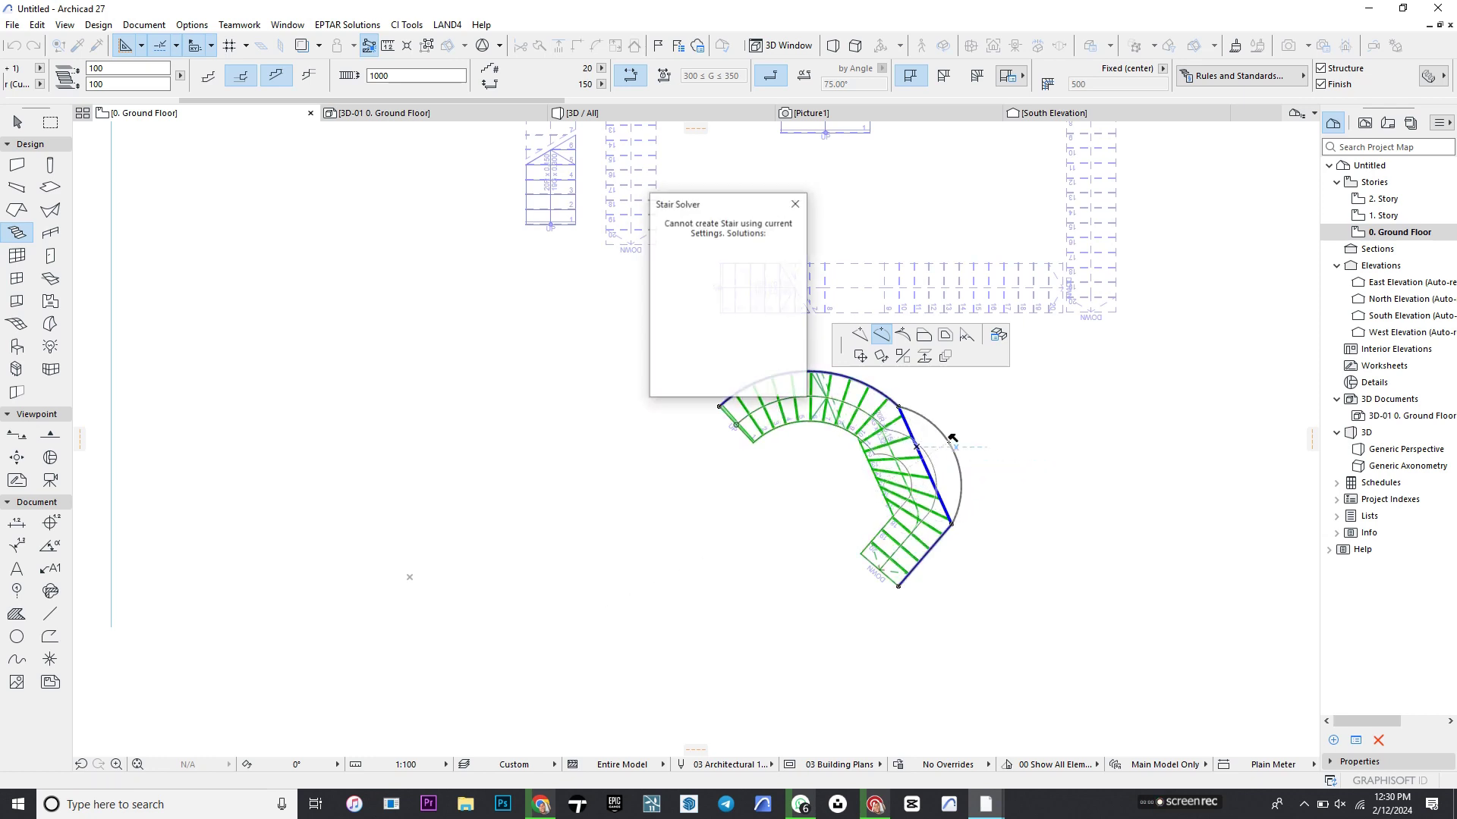